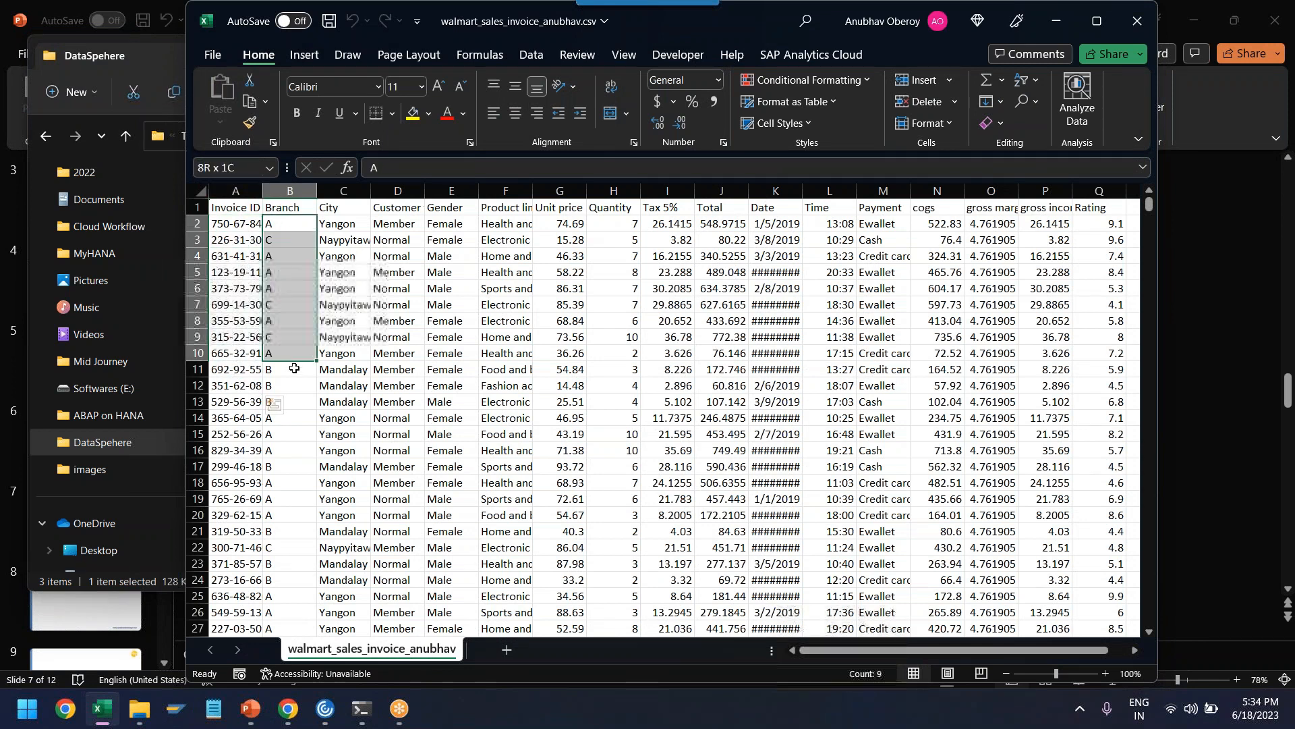
# Review the City, Customer type, Total, Time, Date and Payment data in the Walmart invoice CSV and put the workbook away.
pyautogui.click(343, 191)
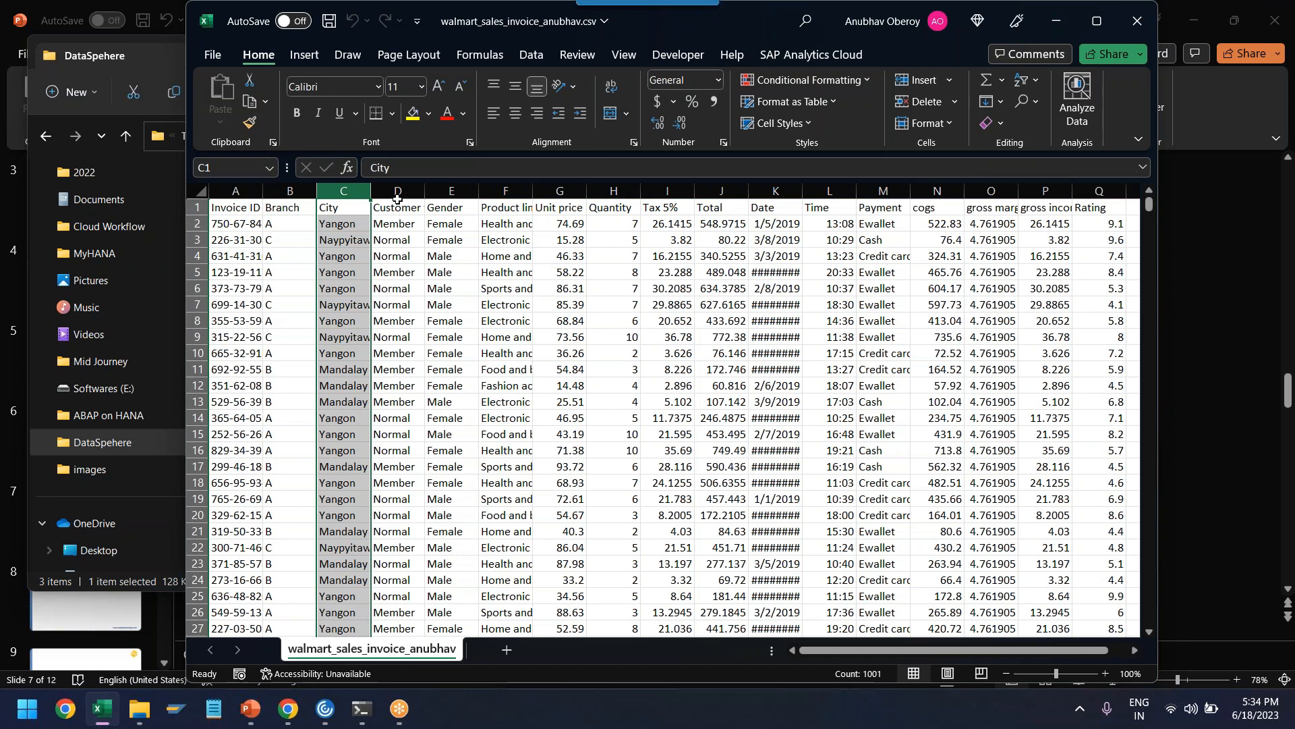
pyautogui.click(397, 207)
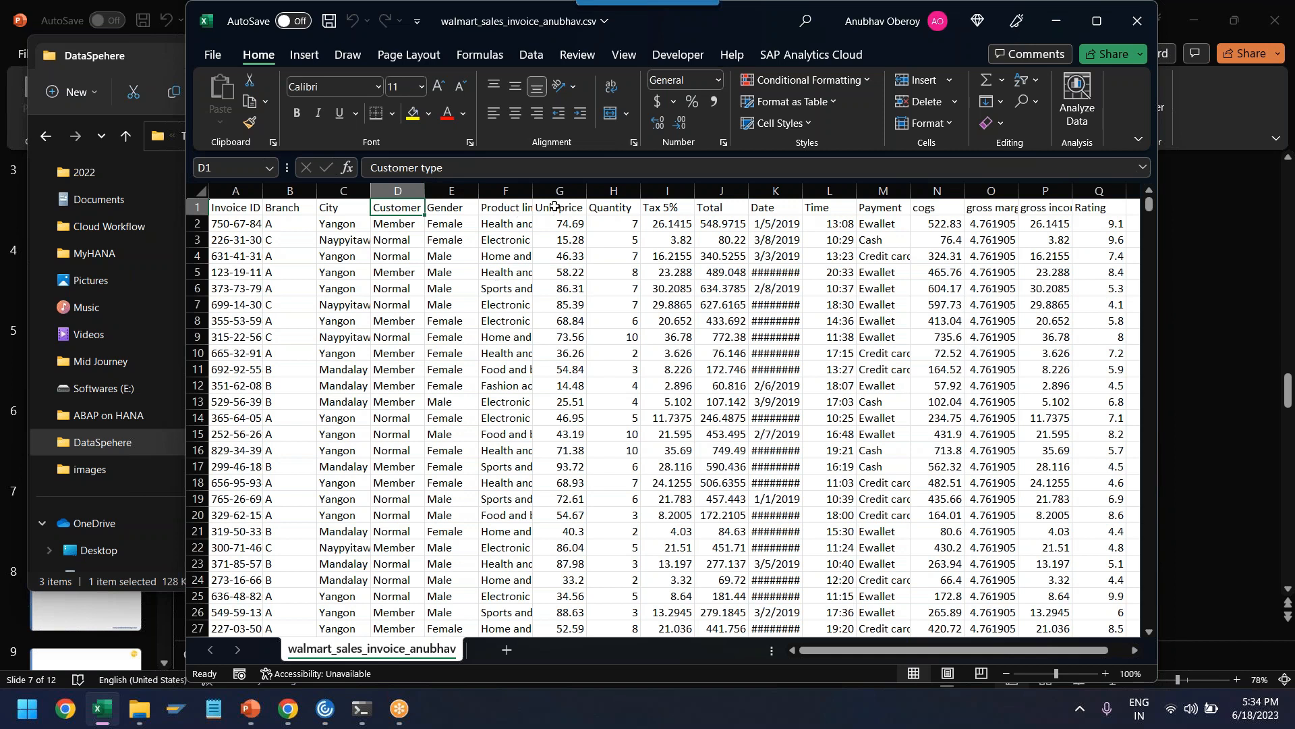
pyautogui.click(722, 191)
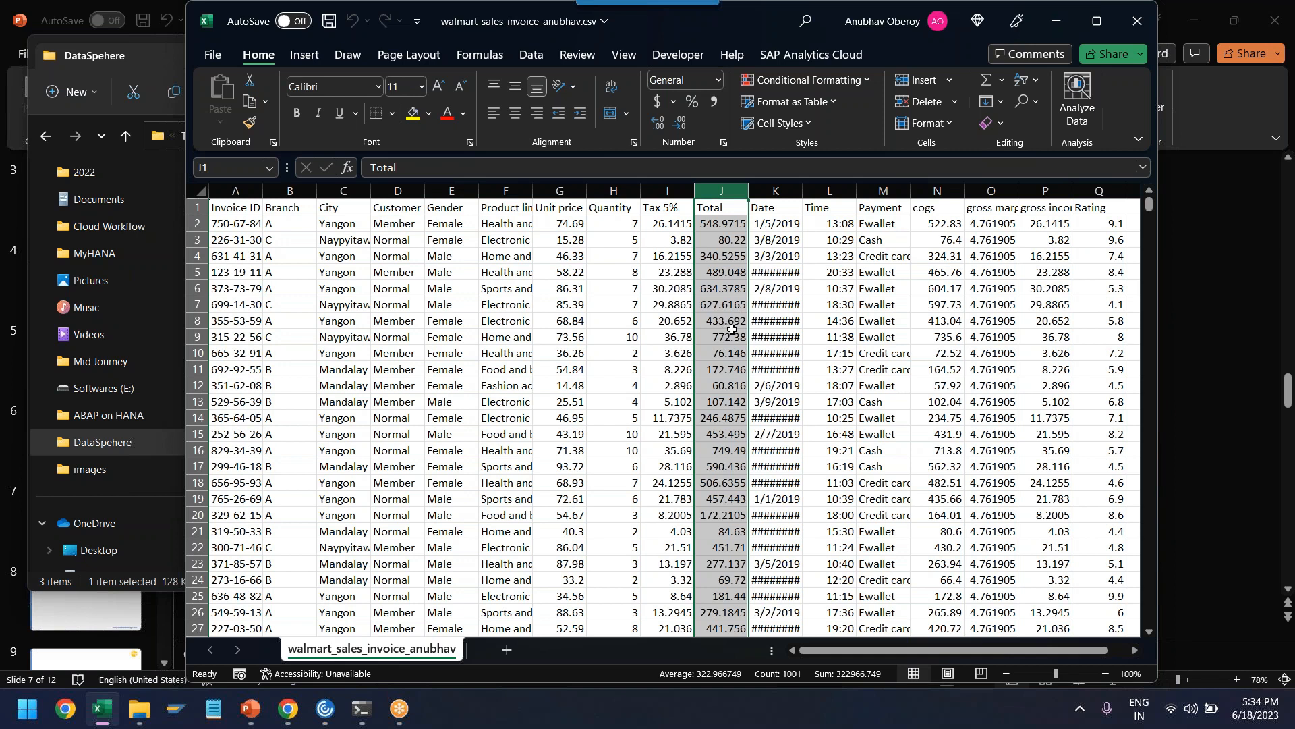
pyautogui.click(837, 227)
pyautogui.press('Left')
pyautogui.click(893, 230)
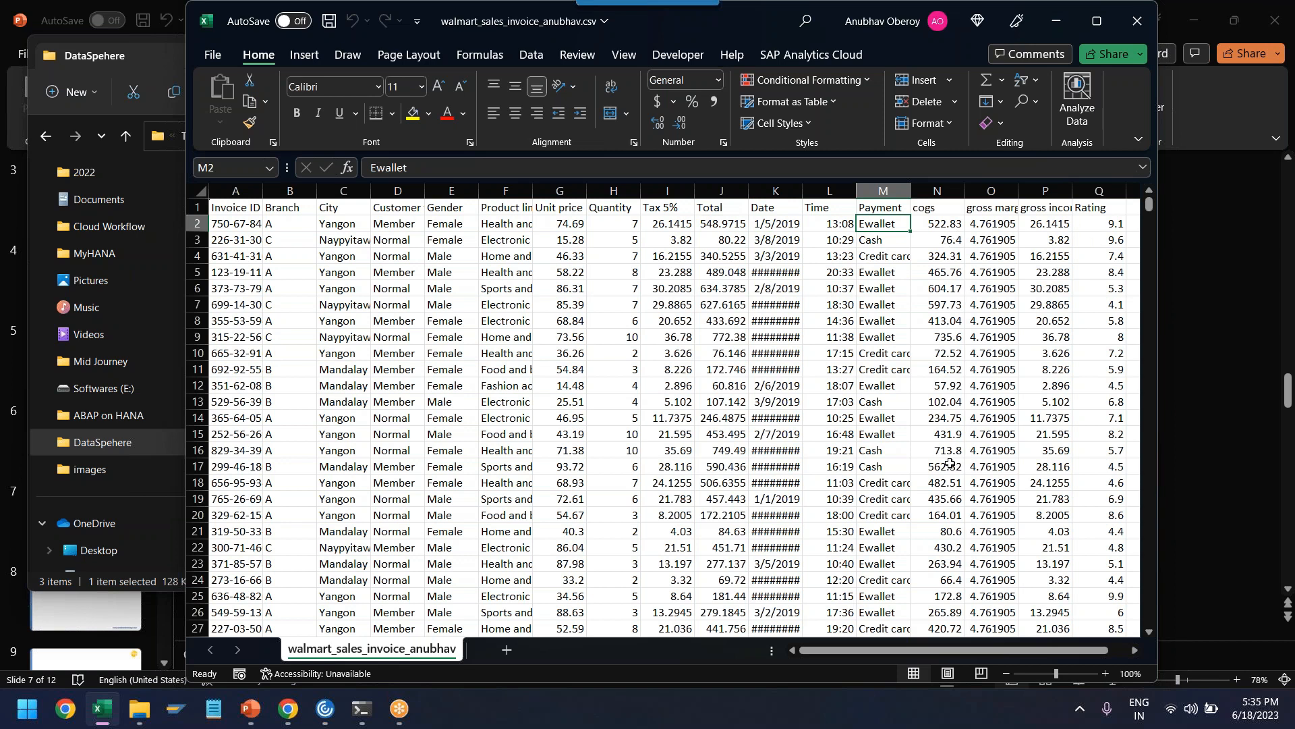
pyautogui.moveTo(755, 35); pyautogui.dragTo(564, 108)
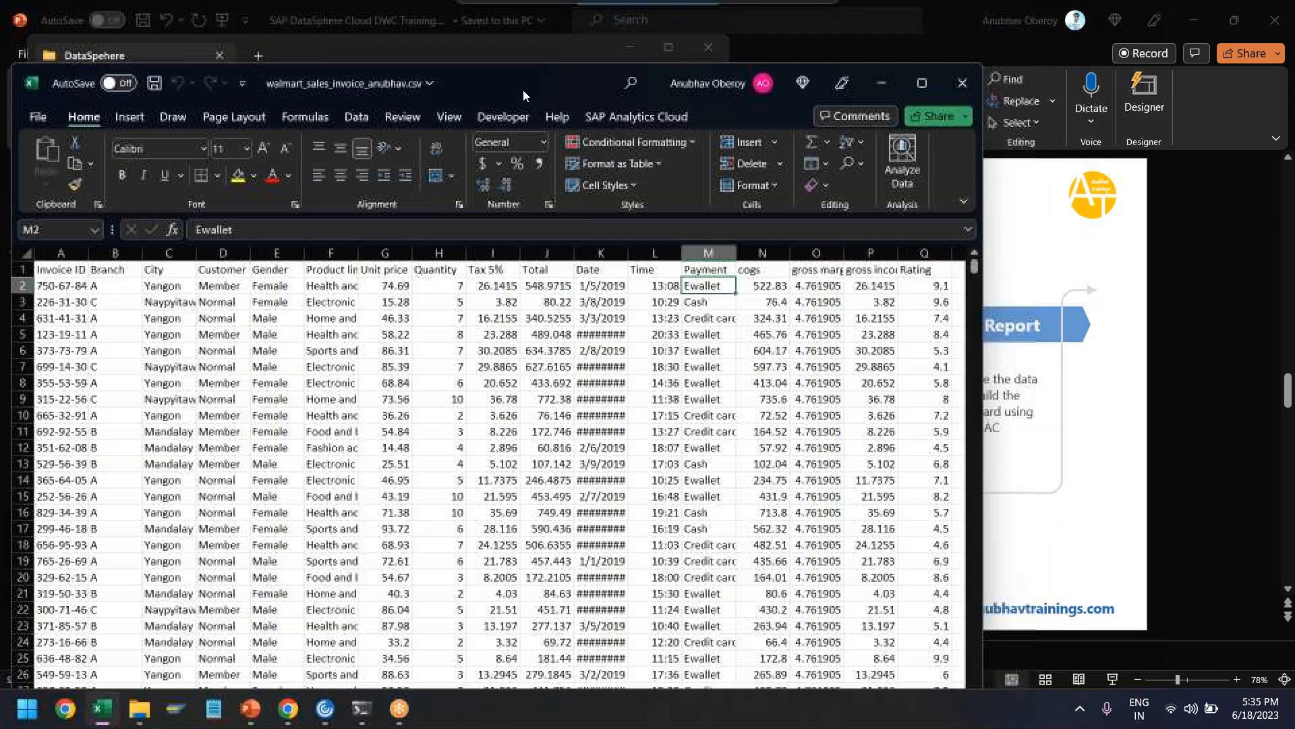
pyautogui.click(937, 96)
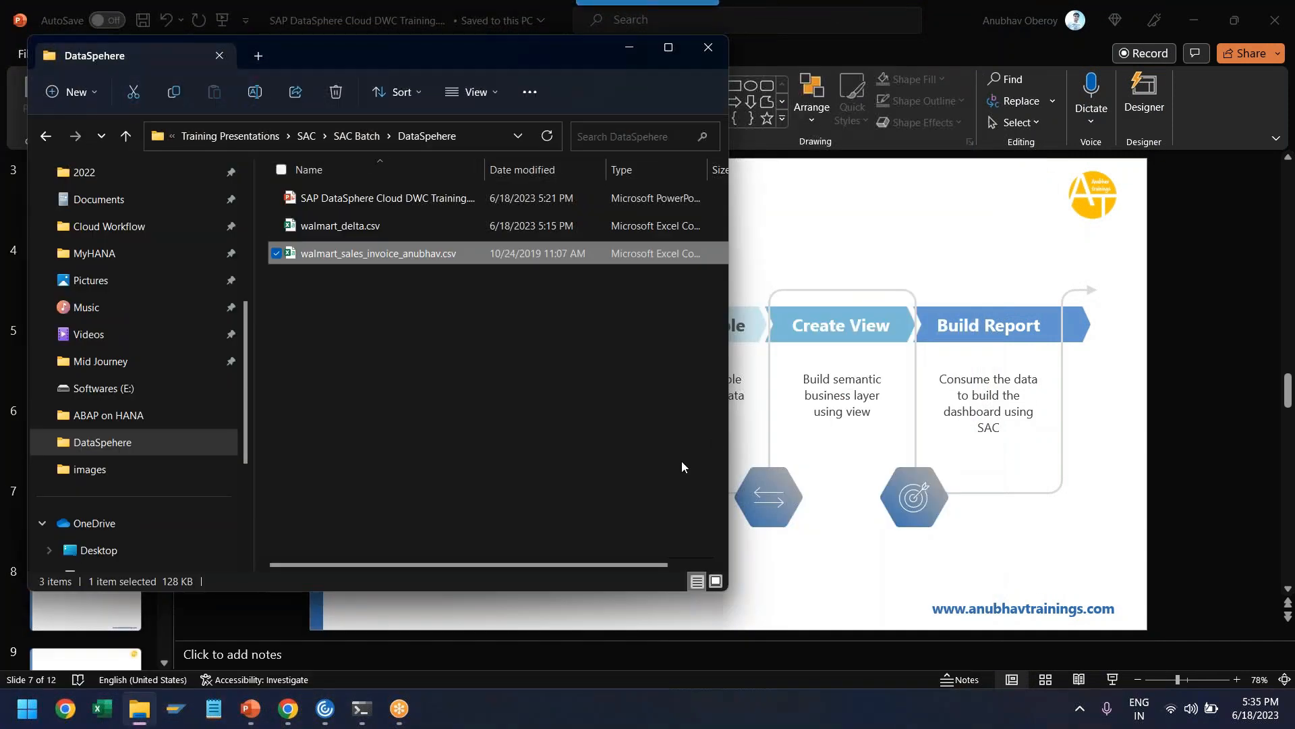
# Switch to SAP Datasphere in the browser and open the Data Builder.
pyautogui.moveTo(288, 708)
pyautogui.click(370, 674)
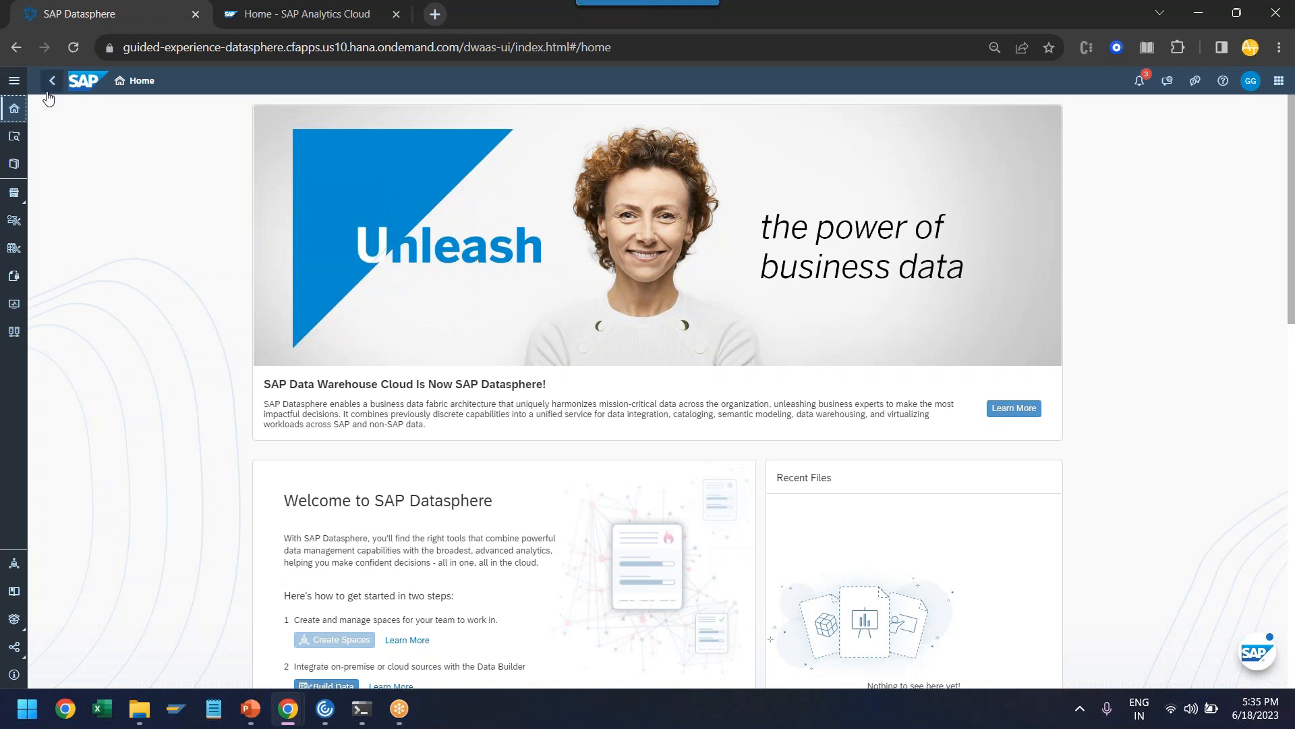
pyautogui.click(13, 80)
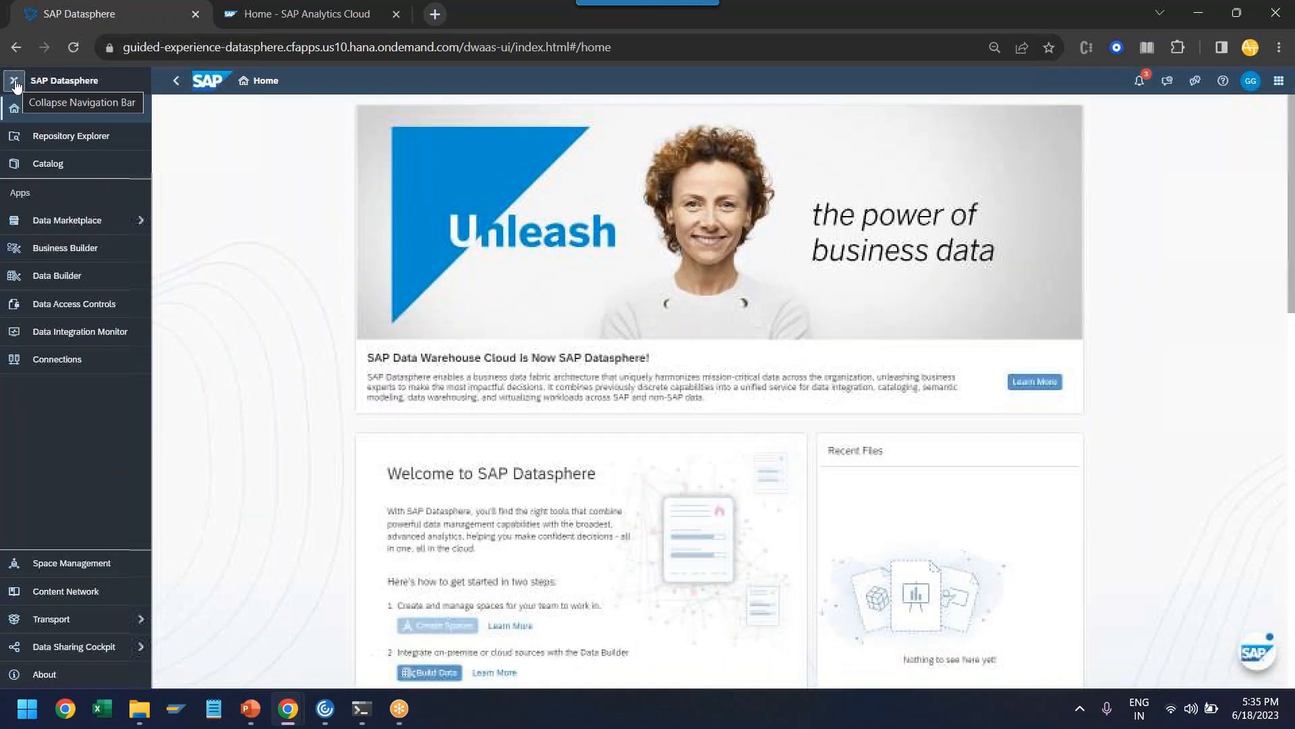
pyautogui.click(65, 285)
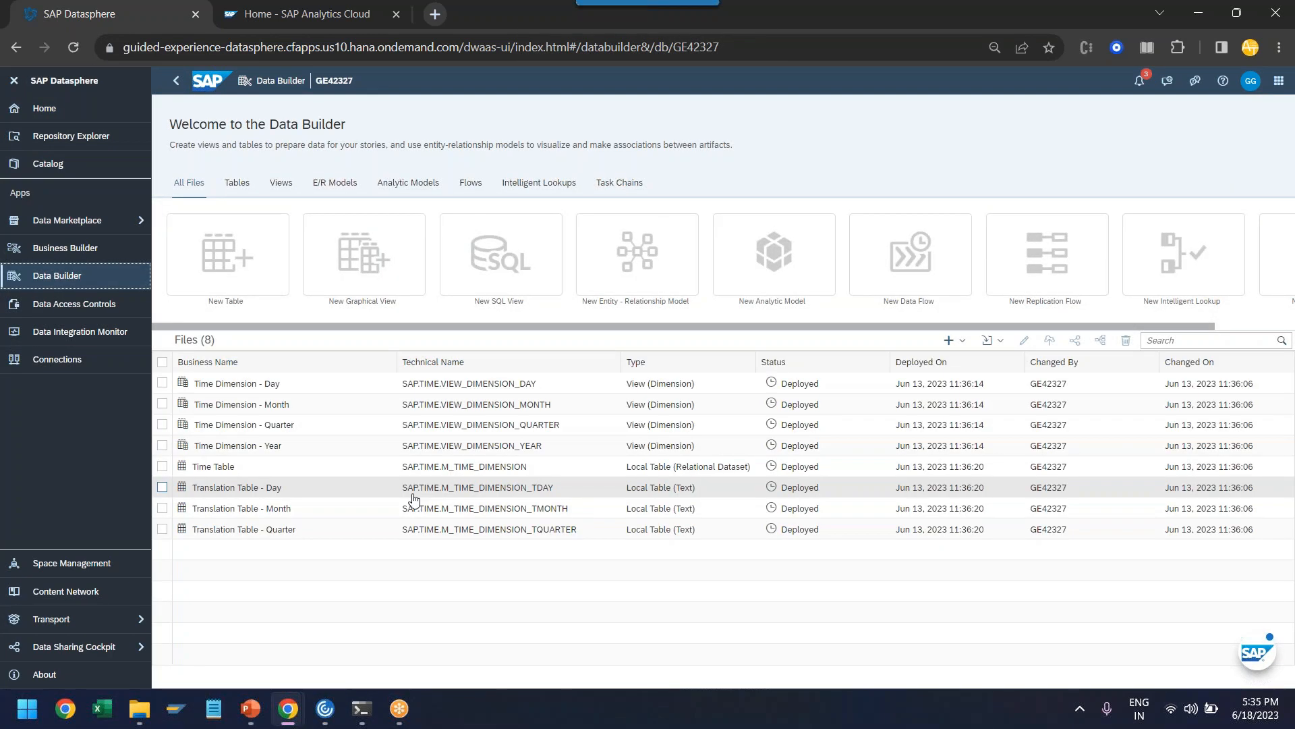
# Import the CSV file walmart_sales_invoice_anubhav.csv, with the first row as column header and an auto-detected delimiter.
pyautogui.click(1003, 341)
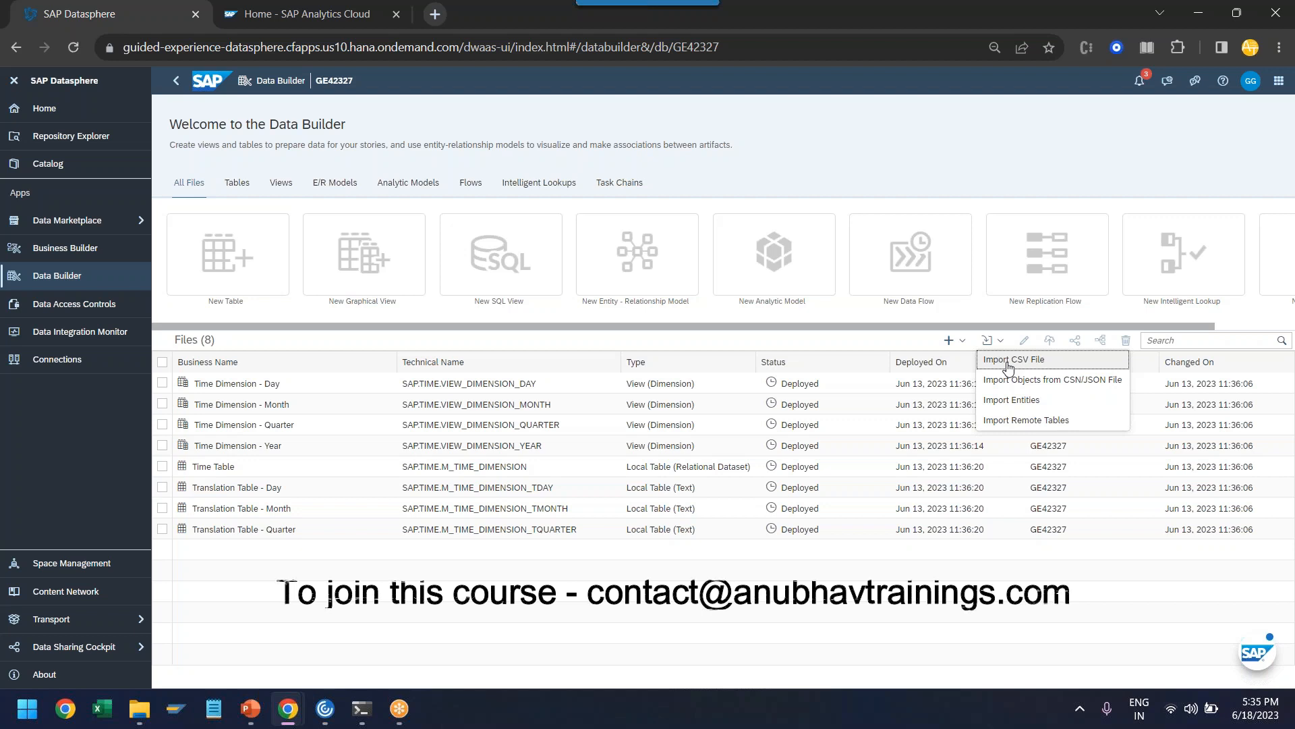
pyautogui.click(1009, 367)
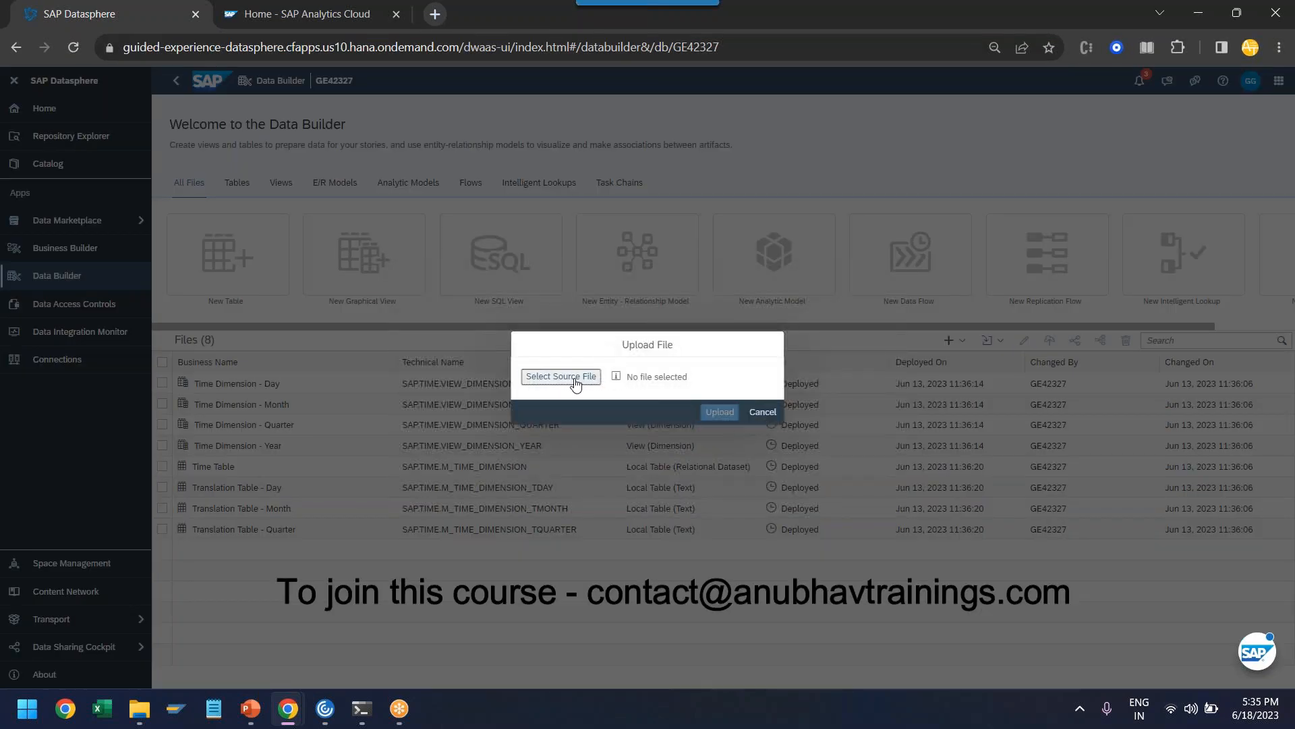
pyautogui.click(576, 381)
pyautogui.click(289, 164)
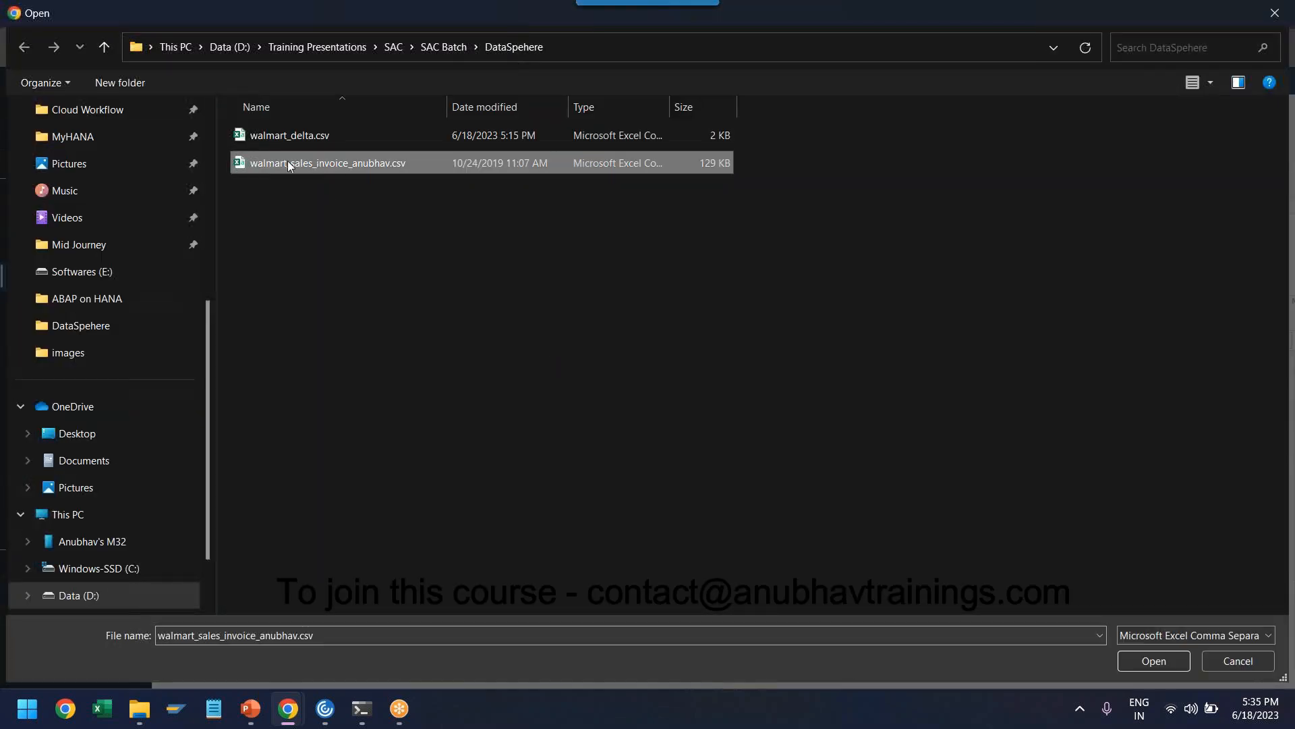
pyautogui.click(1153, 660)
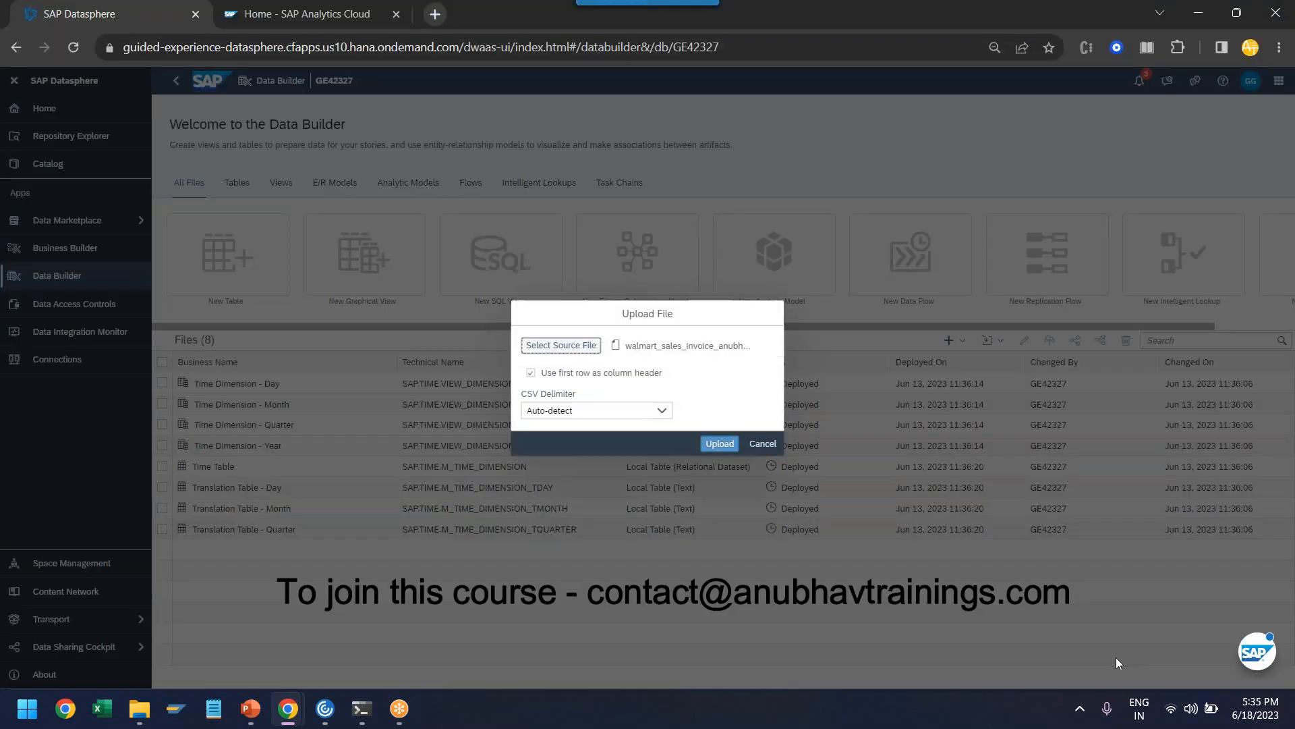
pyautogui.click(715, 444)
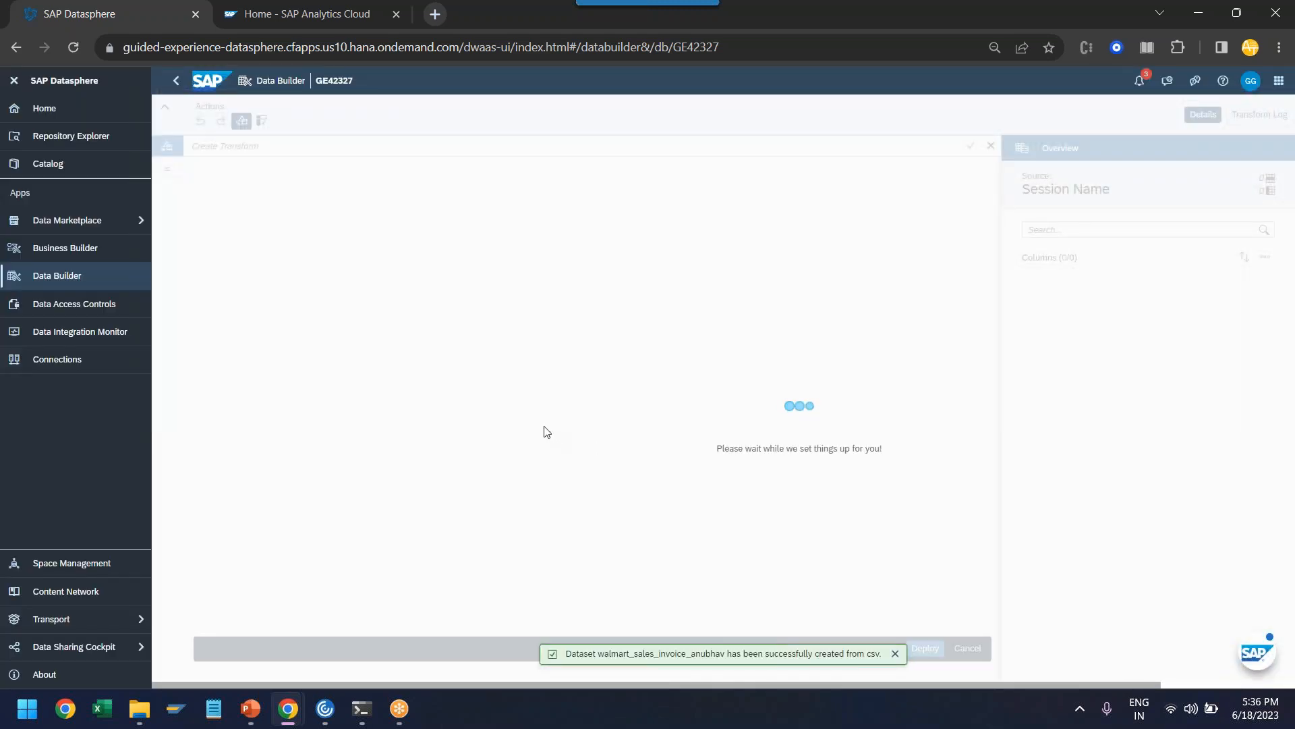
# Enlarge the page, collapse the navigation bar and inspect the imported Invoice ID, Branch, City and Customer type columns.
pyautogui.hotkey('ctrl', '+')
pyautogui.hotkey('ctrl', '+')
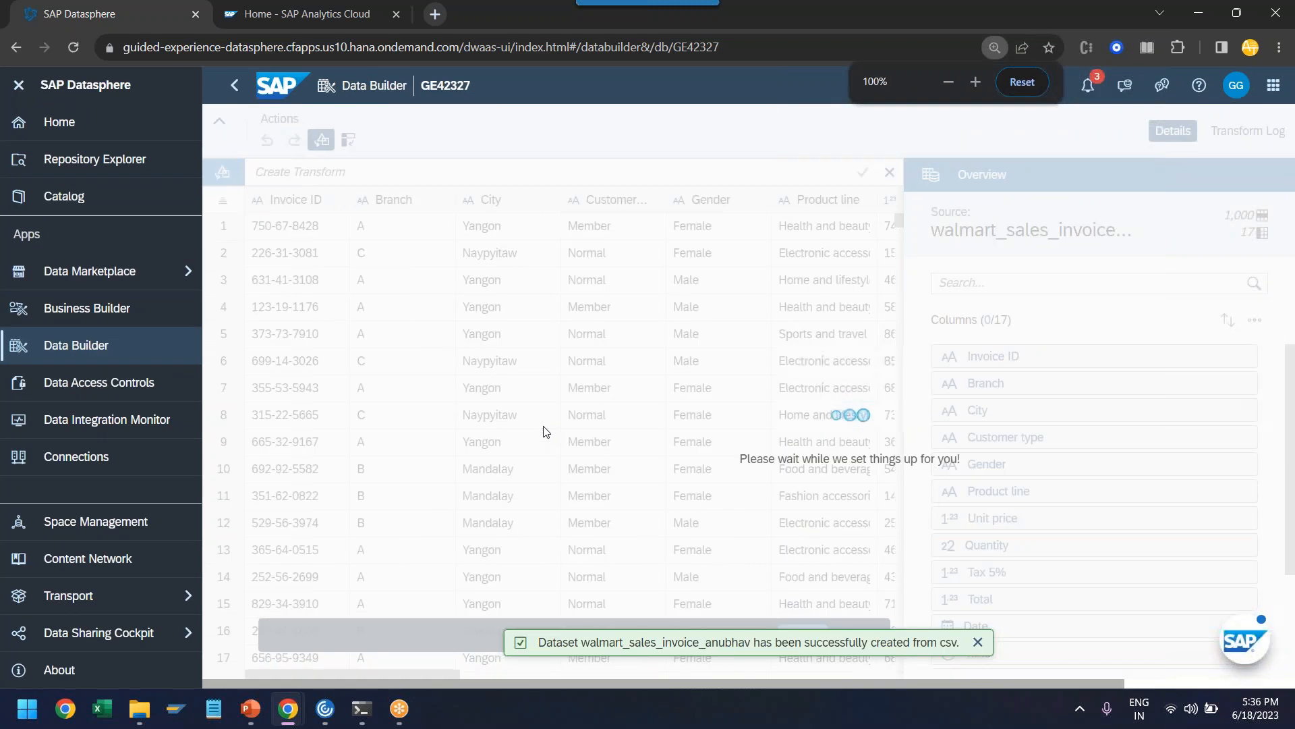
pyautogui.click(19, 87)
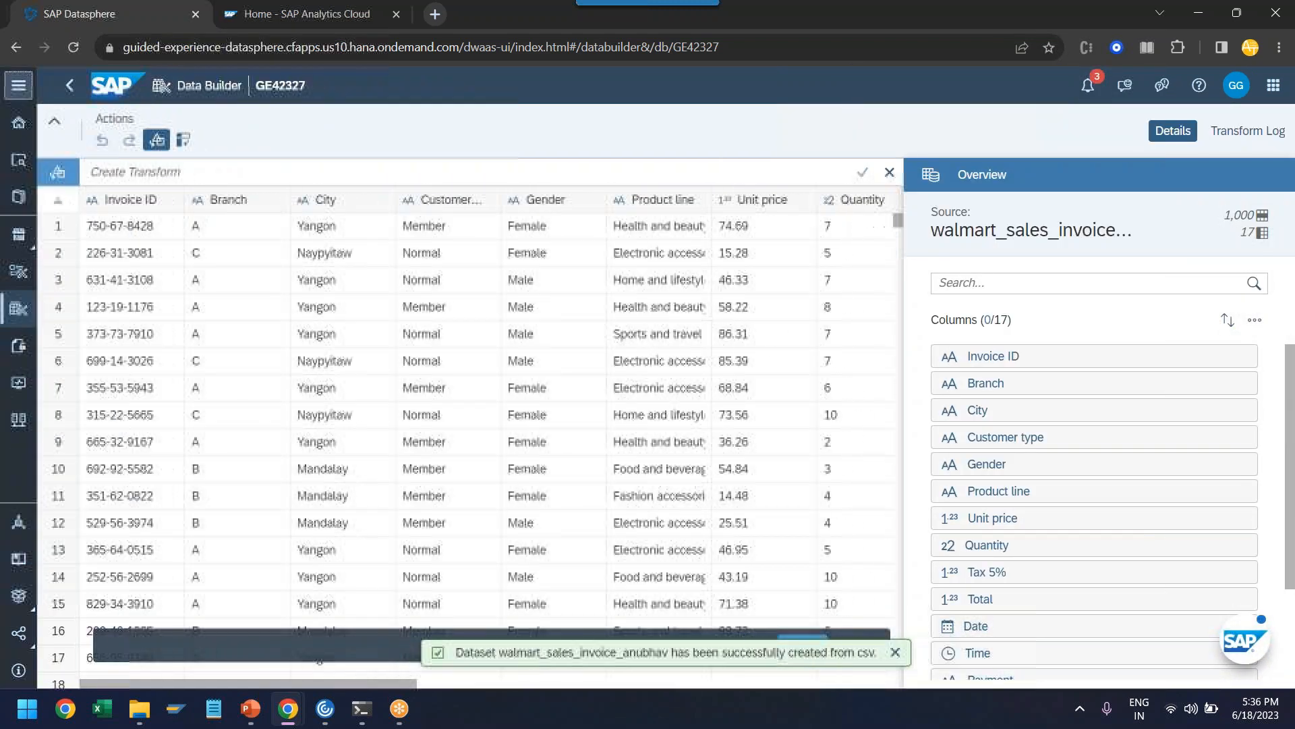
pyautogui.click(116, 205)
pyautogui.click(275, 211)
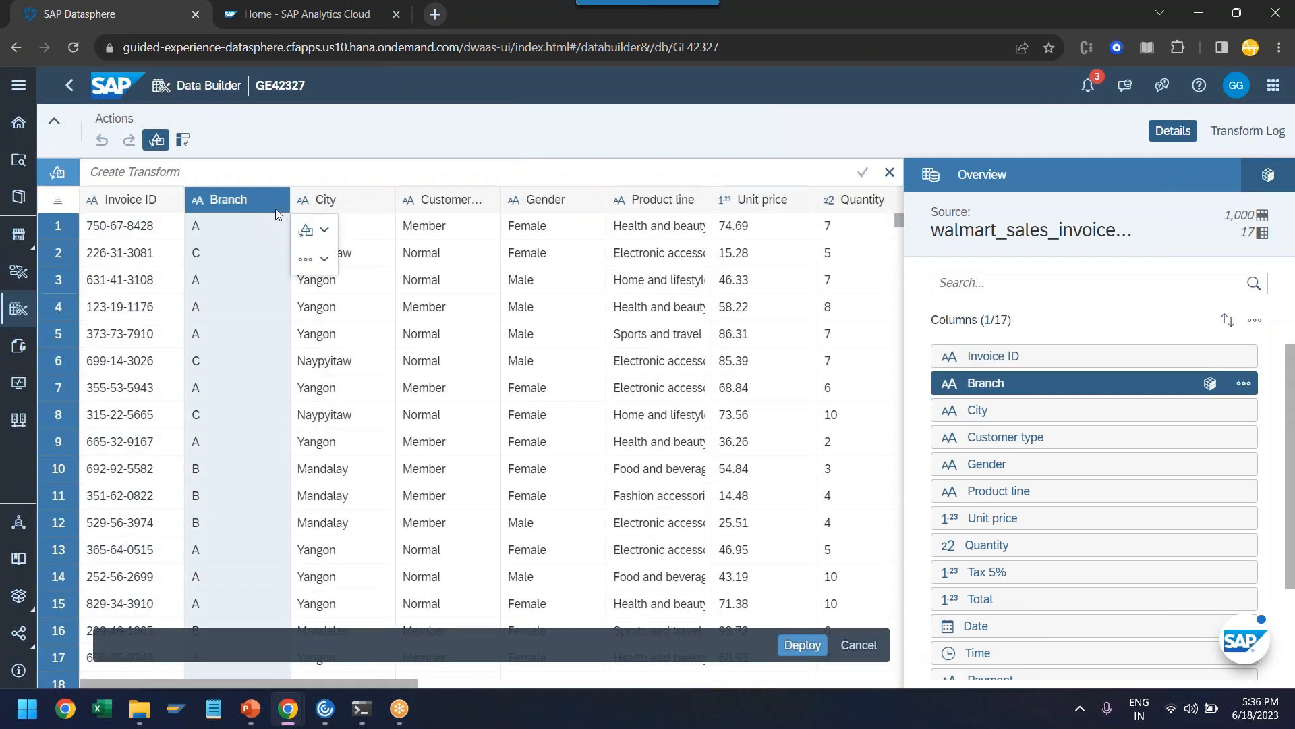
pyautogui.click(322, 209)
pyautogui.click(447, 208)
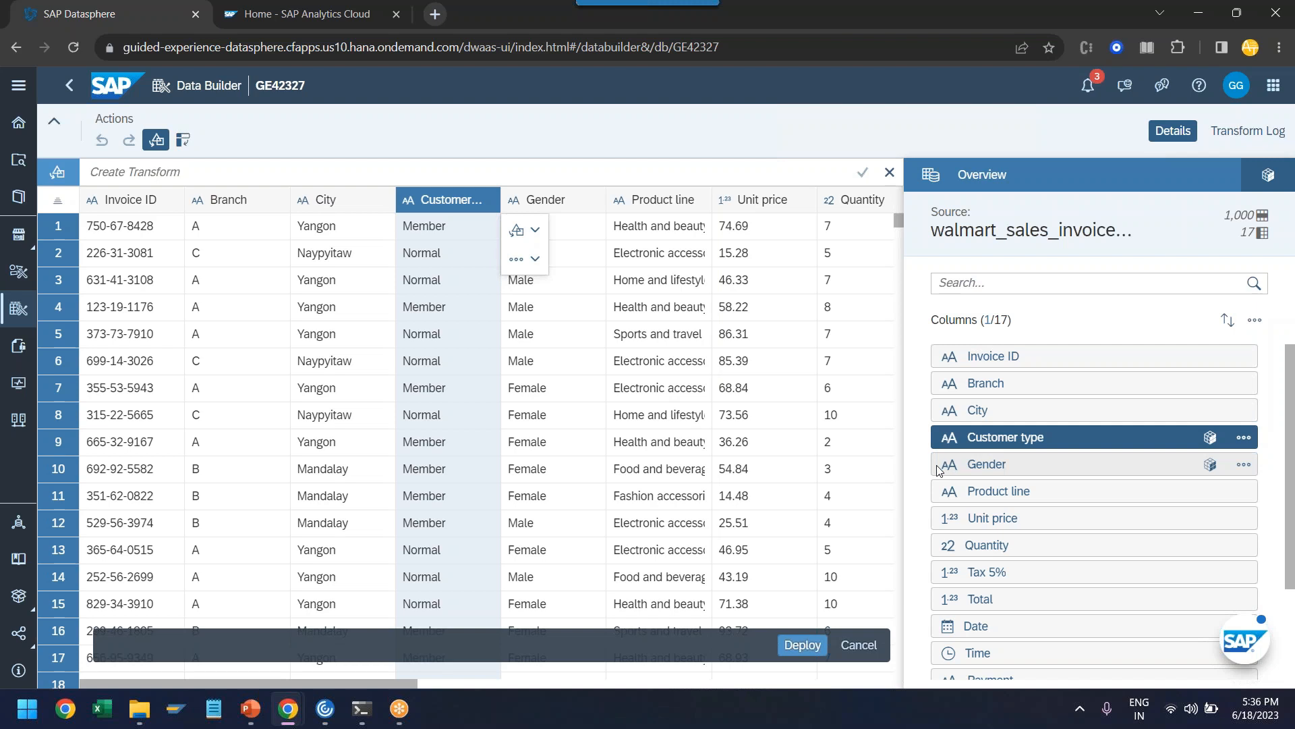
# Check the detected data types in the column overview, including Gender, the numeric columns, Date and Time.
pyautogui.scroll(-2, 945, 472)
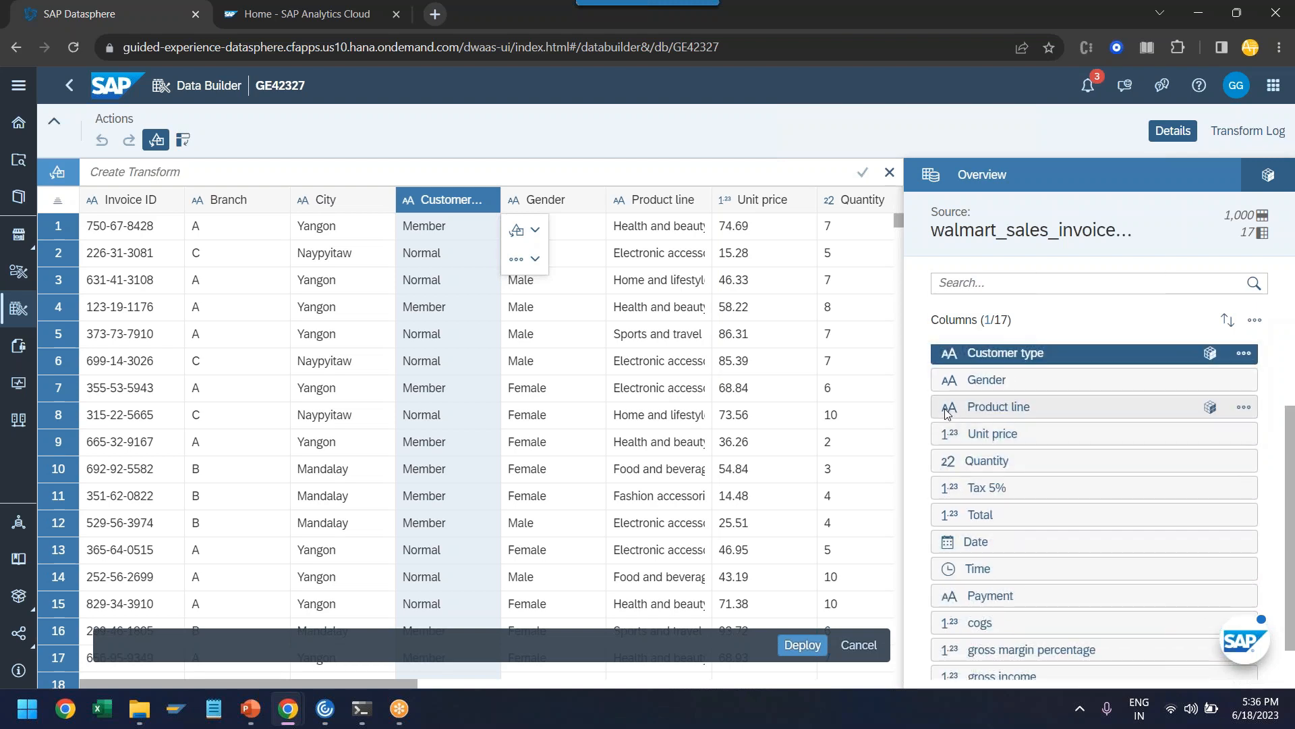
pyautogui.click(946, 408)
pyautogui.click(951, 383)
pyautogui.scroll(2, 949, 391)
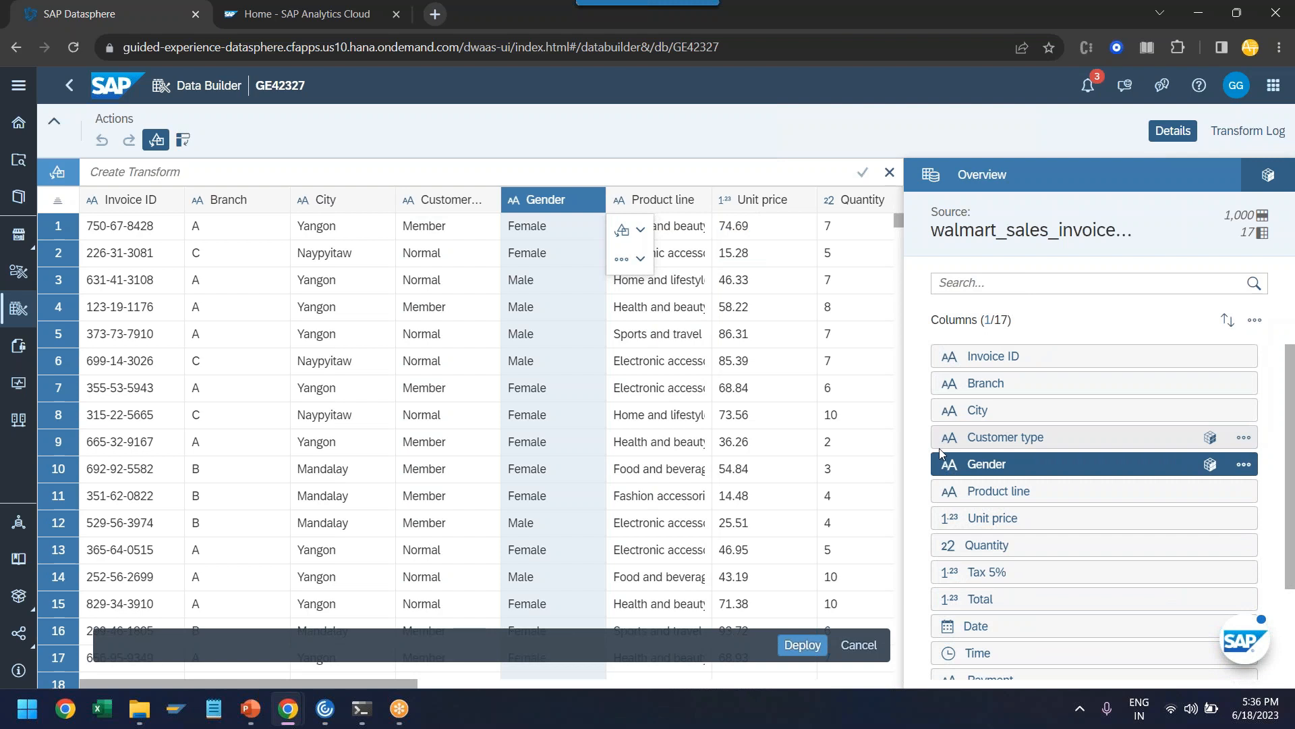
pyautogui.scroll(-2, 945, 452)
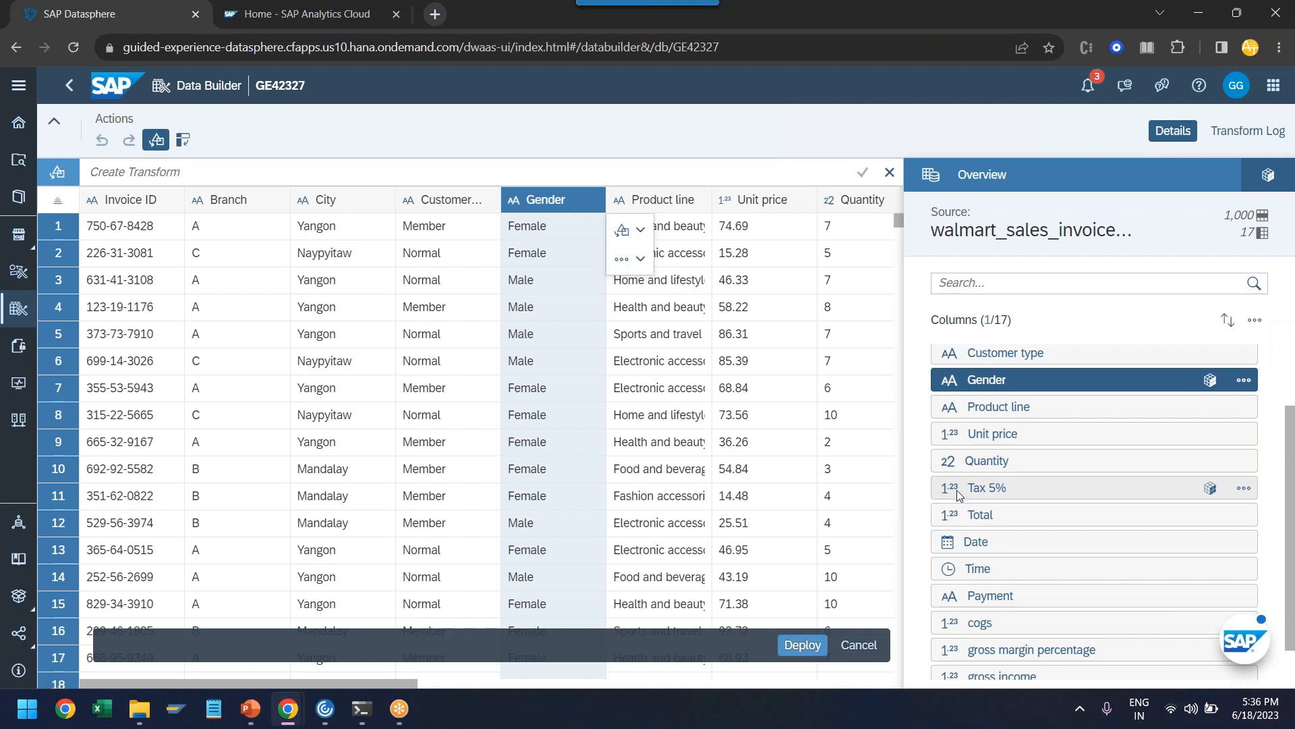
pyautogui.scroll(-1, 957, 493)
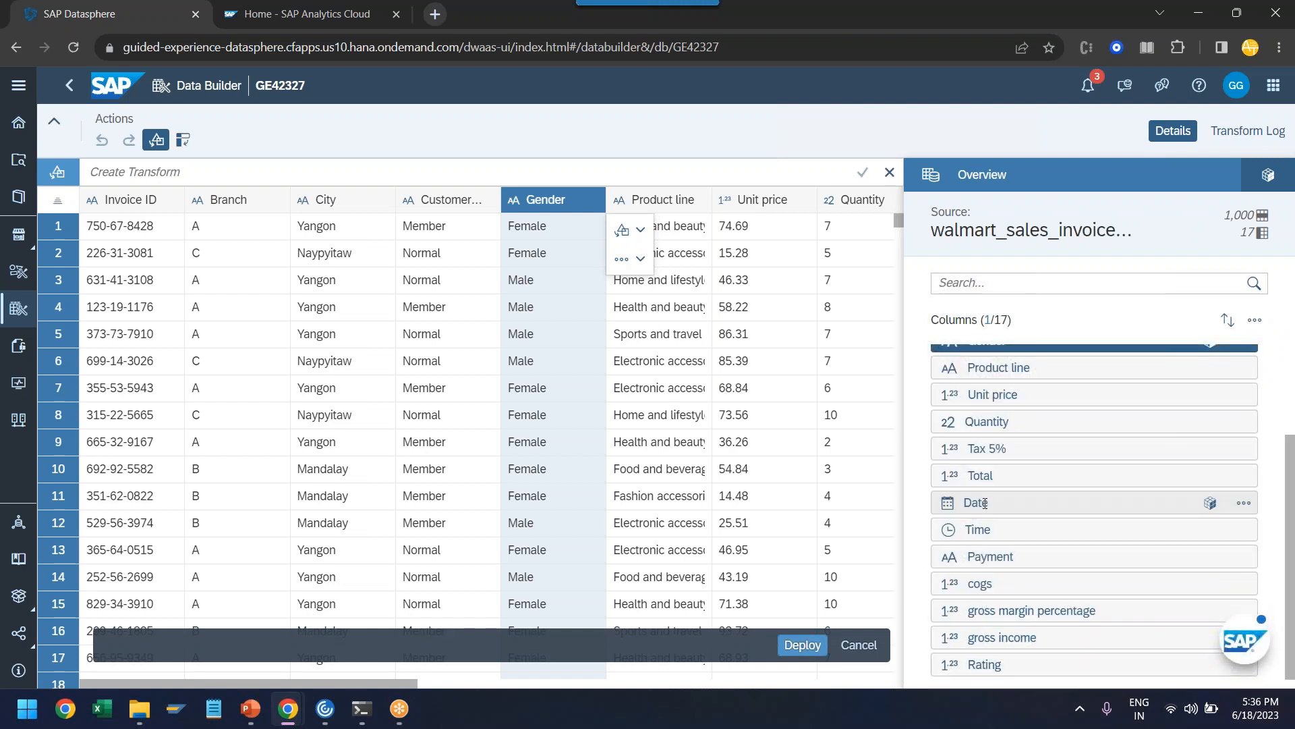
pyautogui.click(978, 502)
pyautogui.click(981, 532)
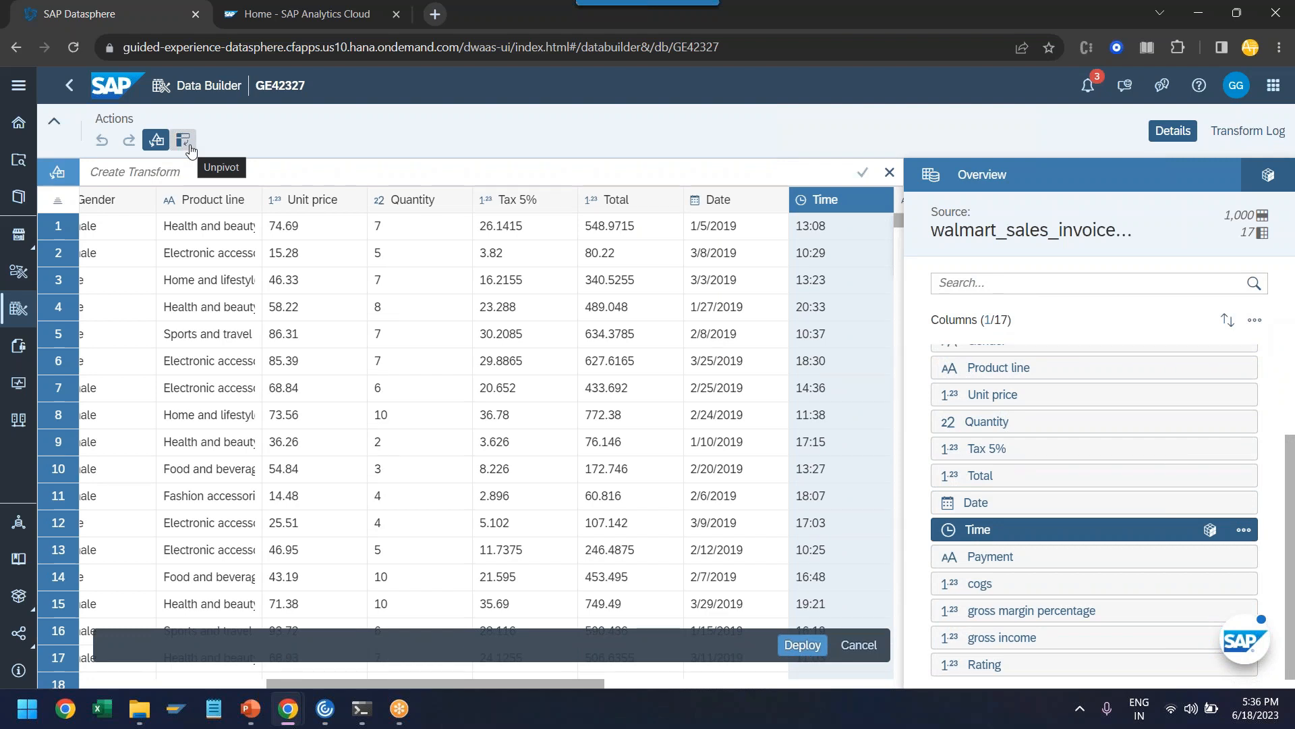
# Start deploying the imported table and set its technical name to walmart_invoices.
pyautogui.click(815, 646)
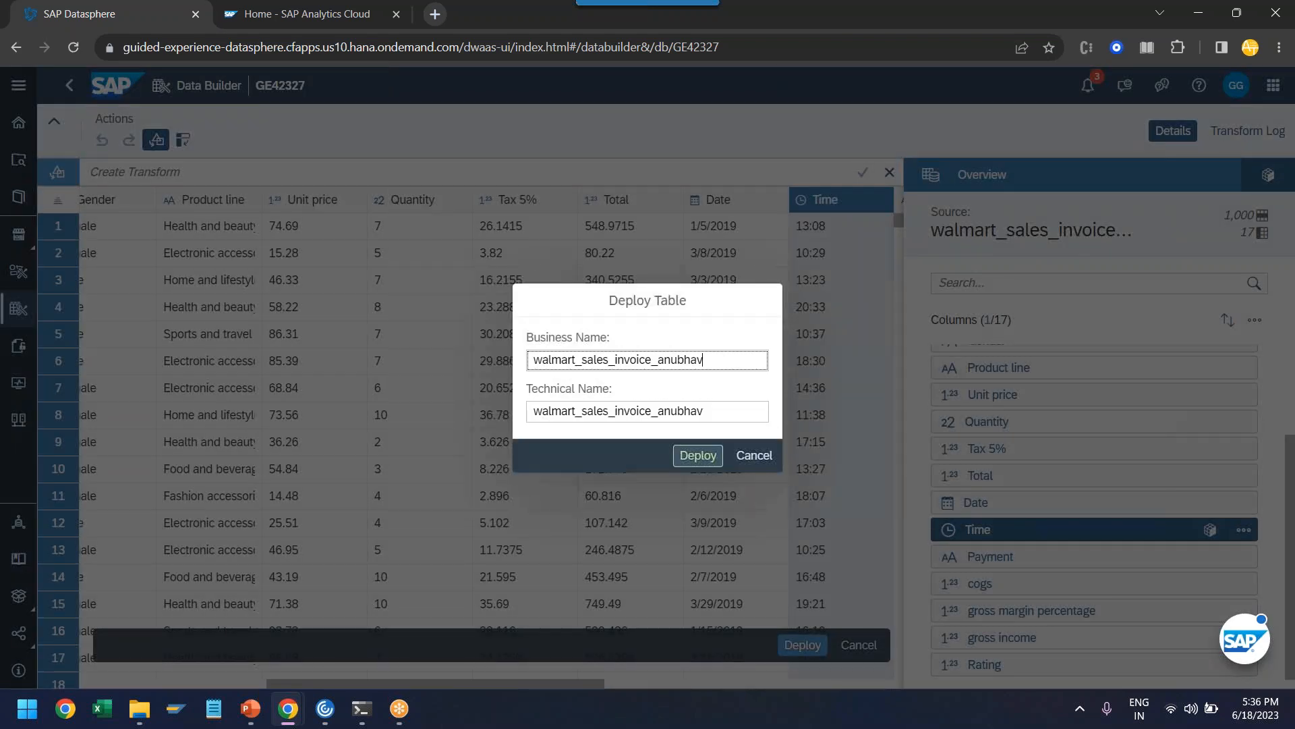
pyautogui.moveTo(705, 410)
pyautogui.mouseDown()
pyautogui.moveTo(550, 413)
pyautogui.moveTo(725, 415)
pyautogui.mouseUp()
pyautogui.click(599, 418)
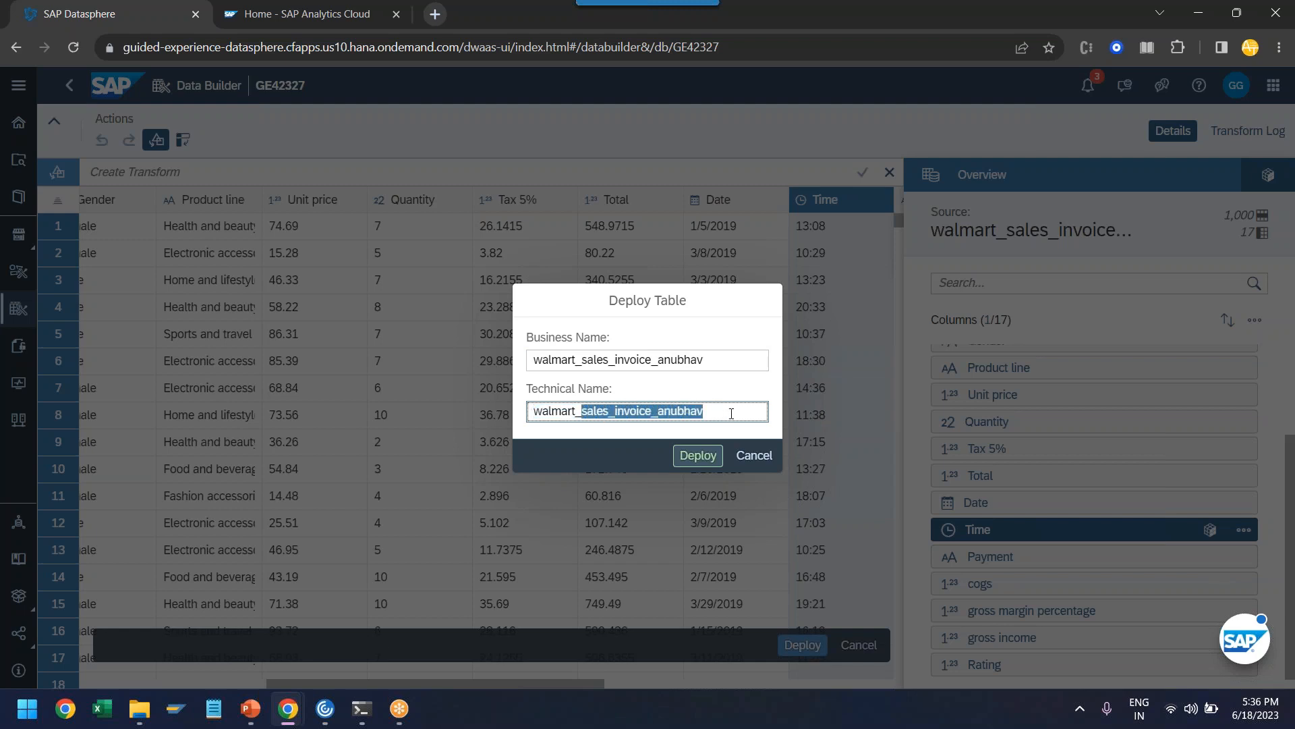
pyautogui.press('BackSpace')
pyautogui.write('invoice')
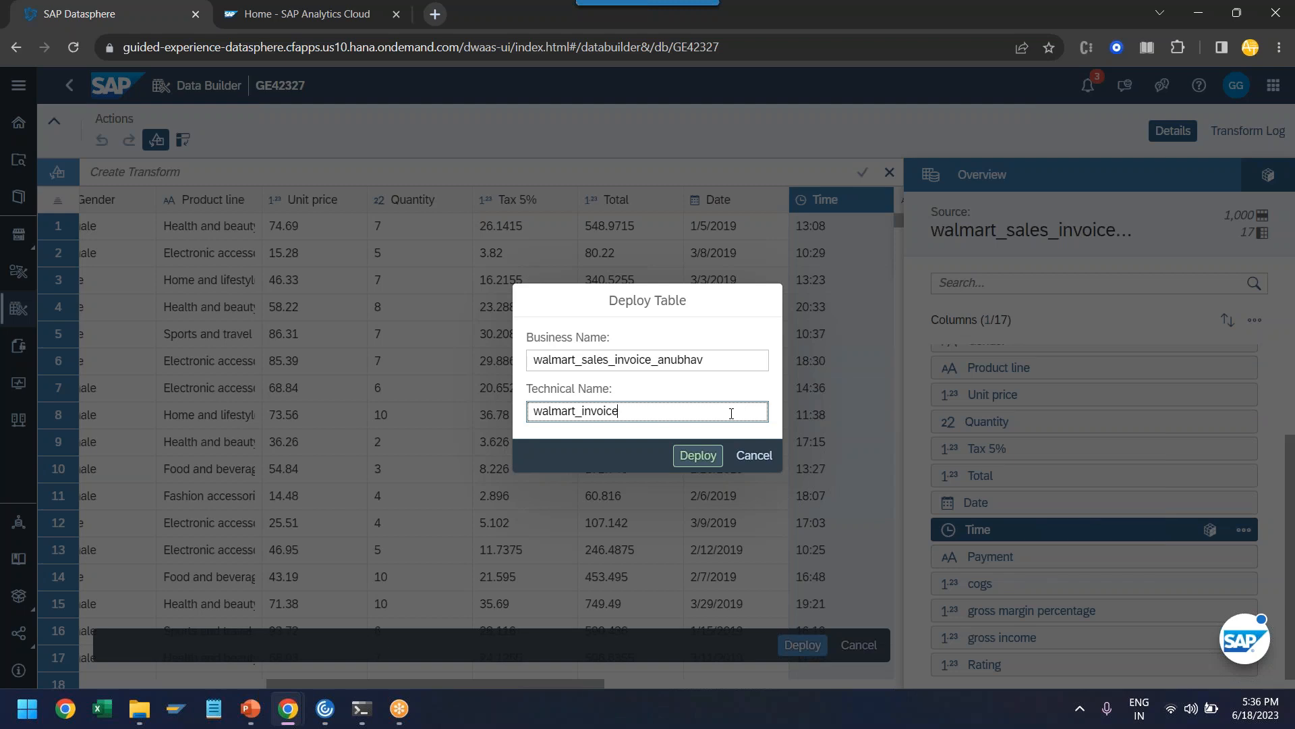
pyautogui.write('s')
# Review the business and technical names, keep walmart_sales_invoice_anubhav as the business name, and deploy the table.
pyautogui.hotkey('shift', 'Tab')
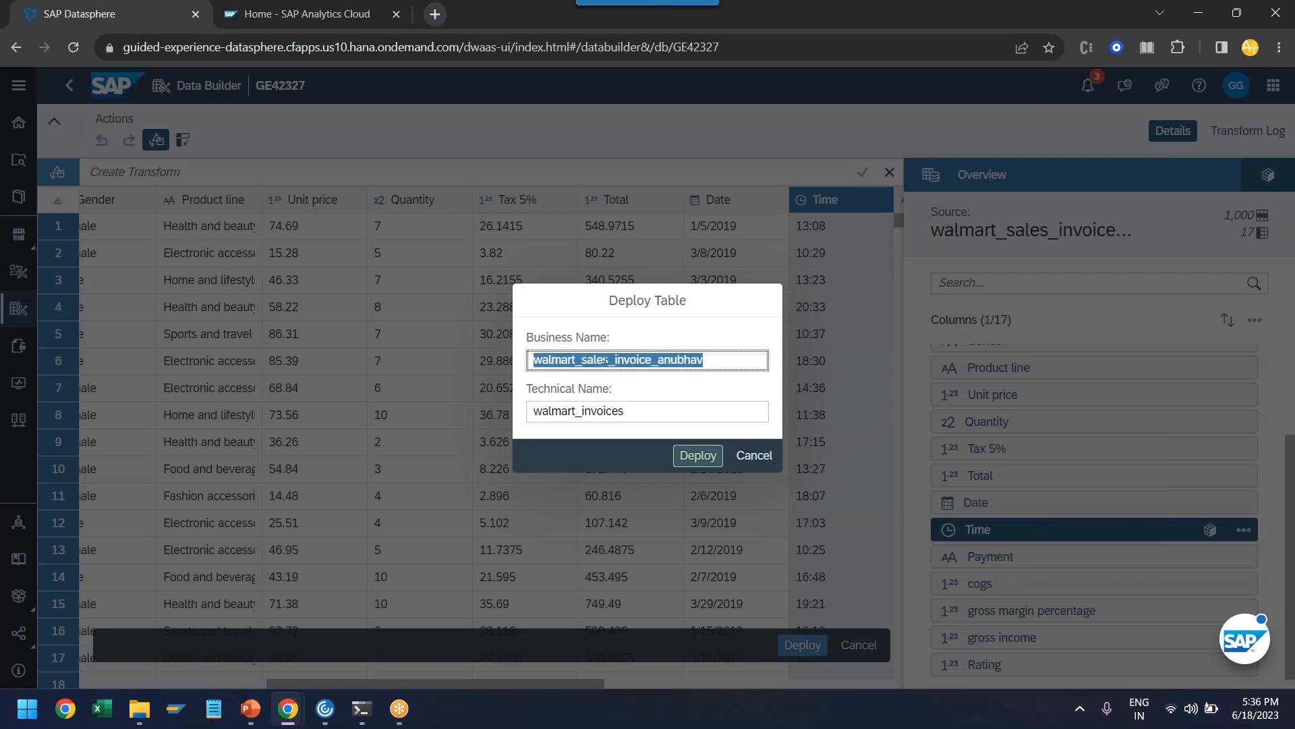
pyautogui.click(604, 360)
pyautogui.click(711, 362)
pyautogui.moveTo(705, 361); pyautogui.dragTo(514, 366)
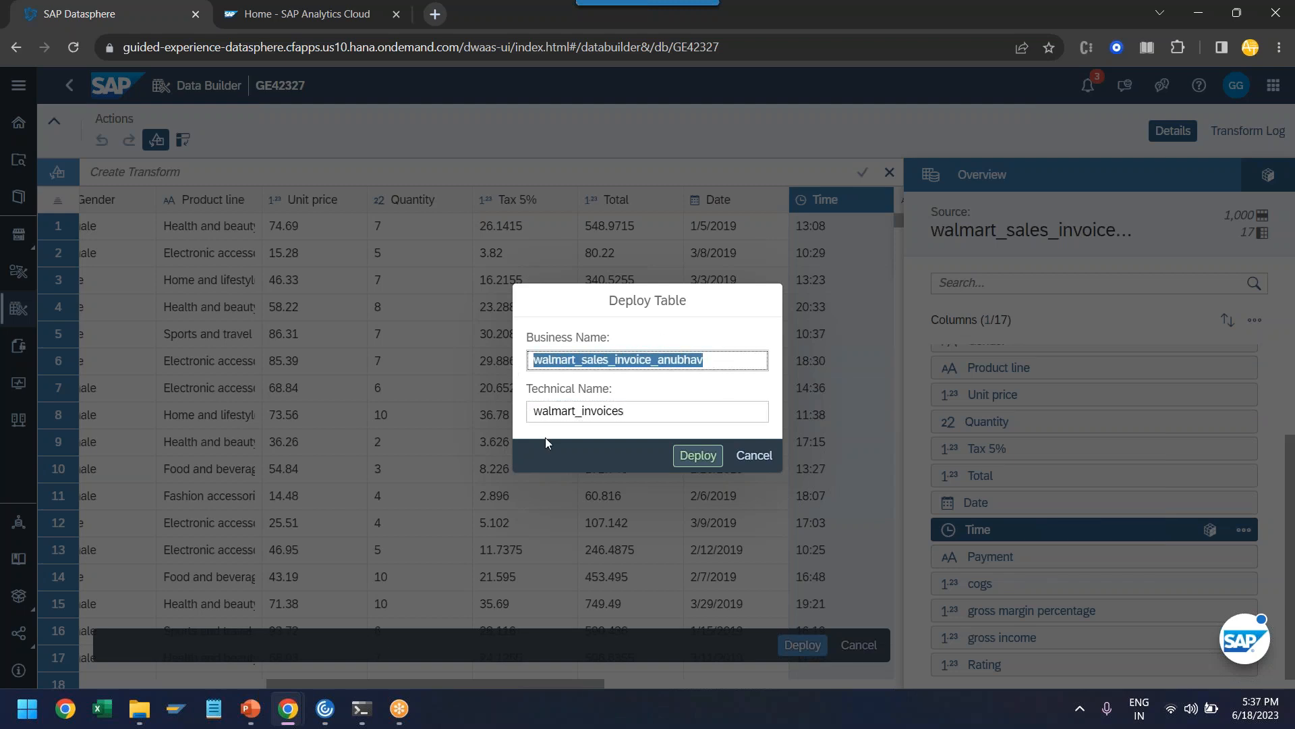
pyautogui.moveTo(624, 414); pyautogui.dragTo(511, 425)
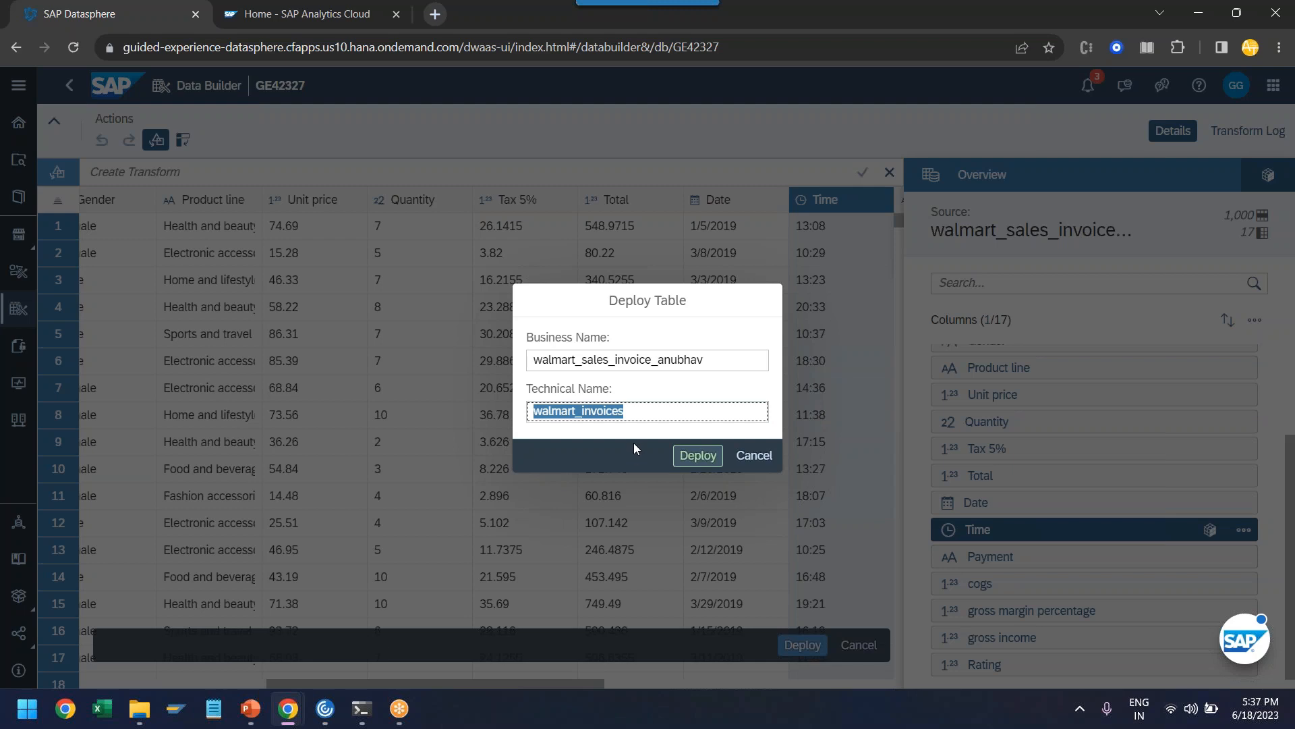
pyautogui.click(648, 413)
pyautogui.moveTo(647, 414); pyautogui.dragTo(512, 419)
pyautogui.click(627, 412)
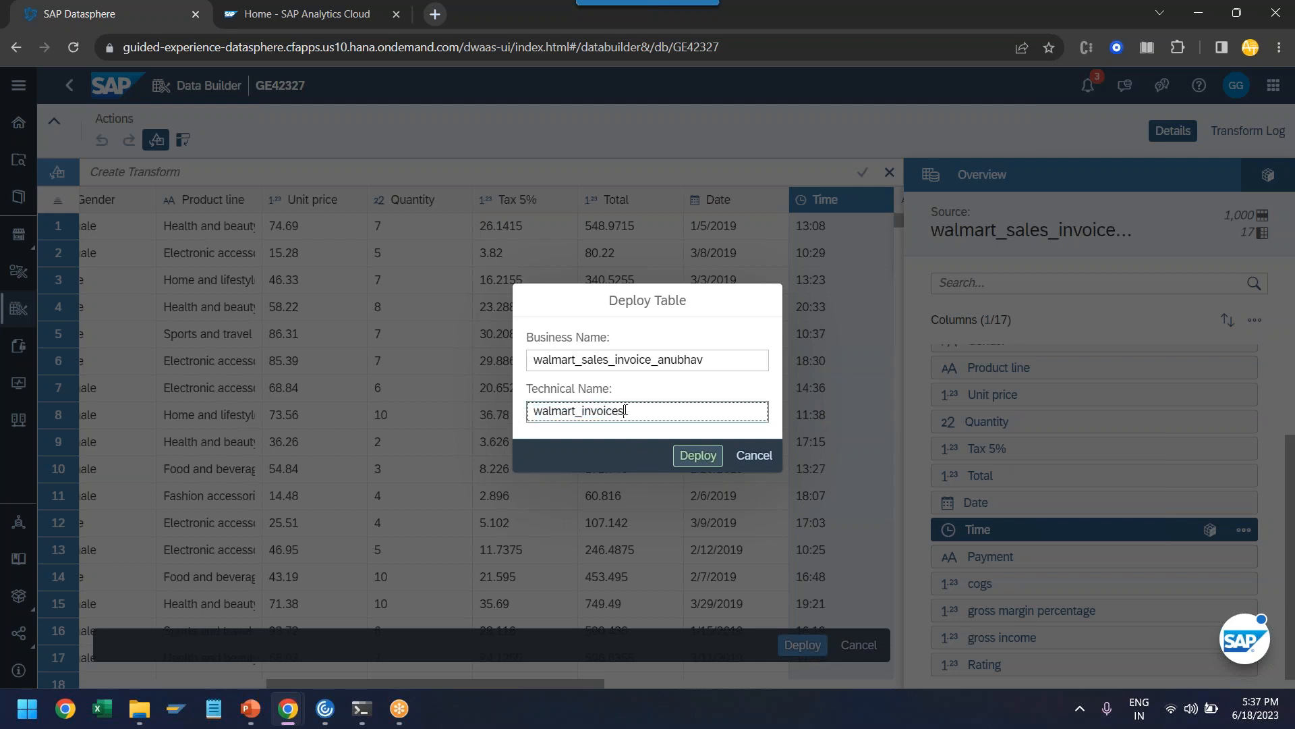
pyautogui.click(696, 459)
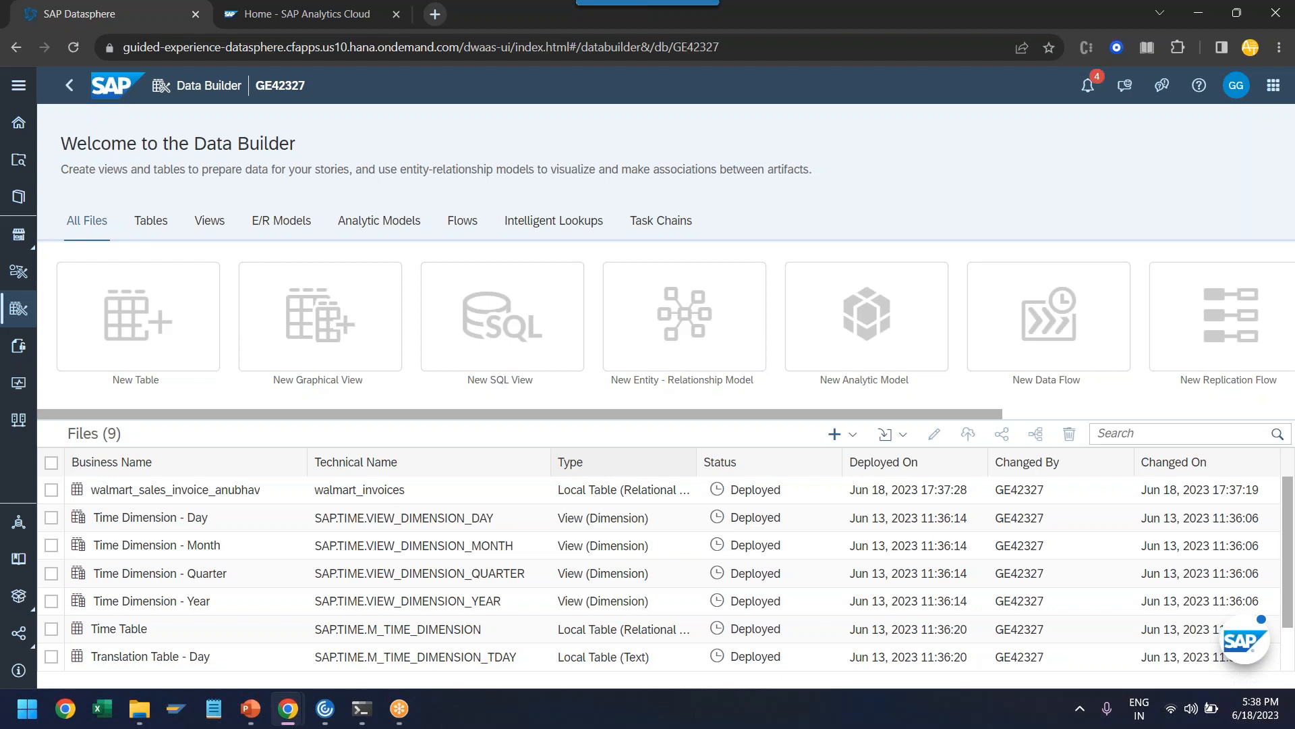
# Create a new graphical view and add the walmart_sales_invoice_anubhav table to its canvas as the source.
pyautogui.click(338, 354)
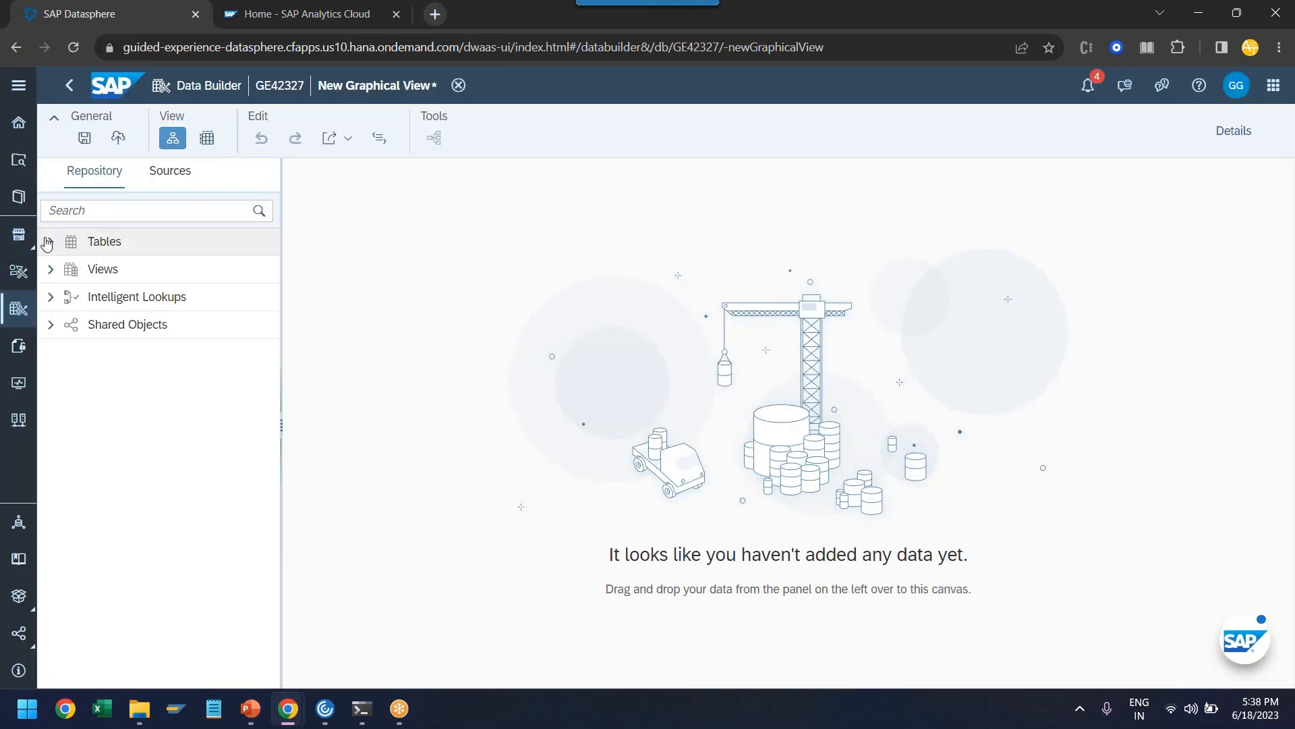
pyautogui.click(47, 242)
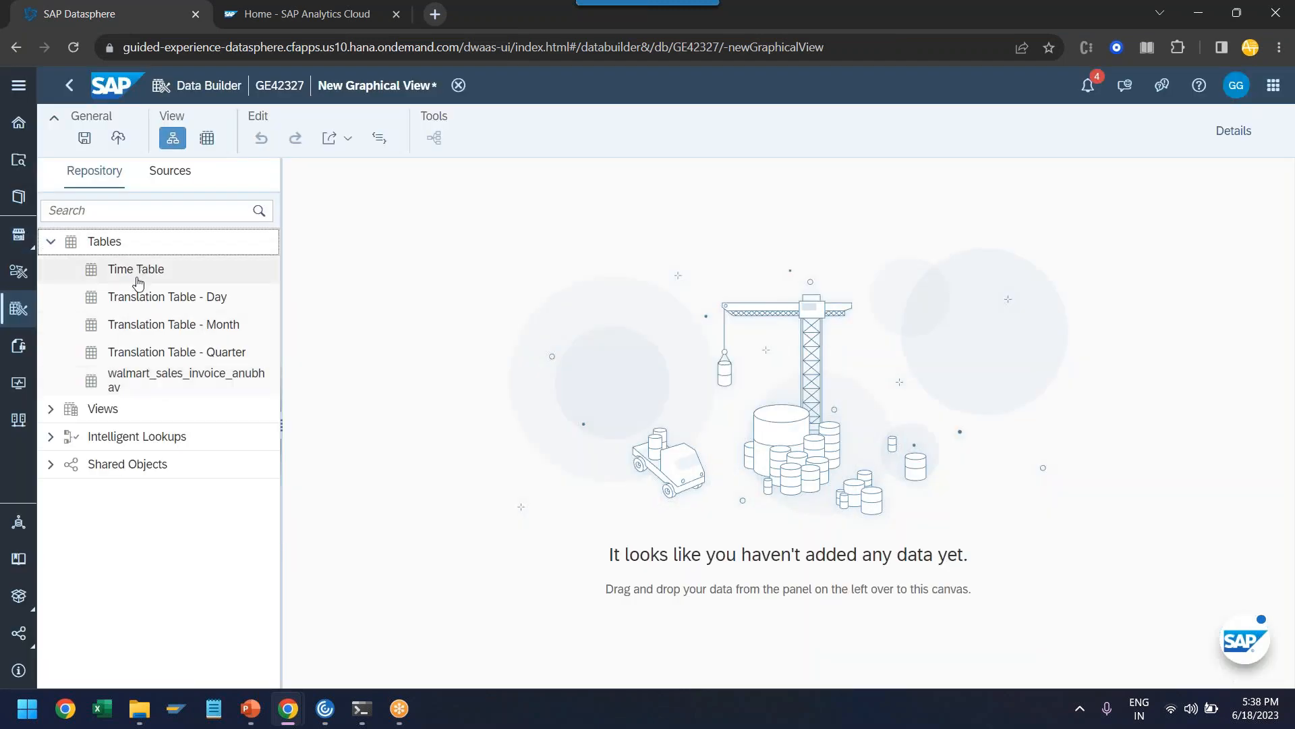
pyautogui.click(143, 388)
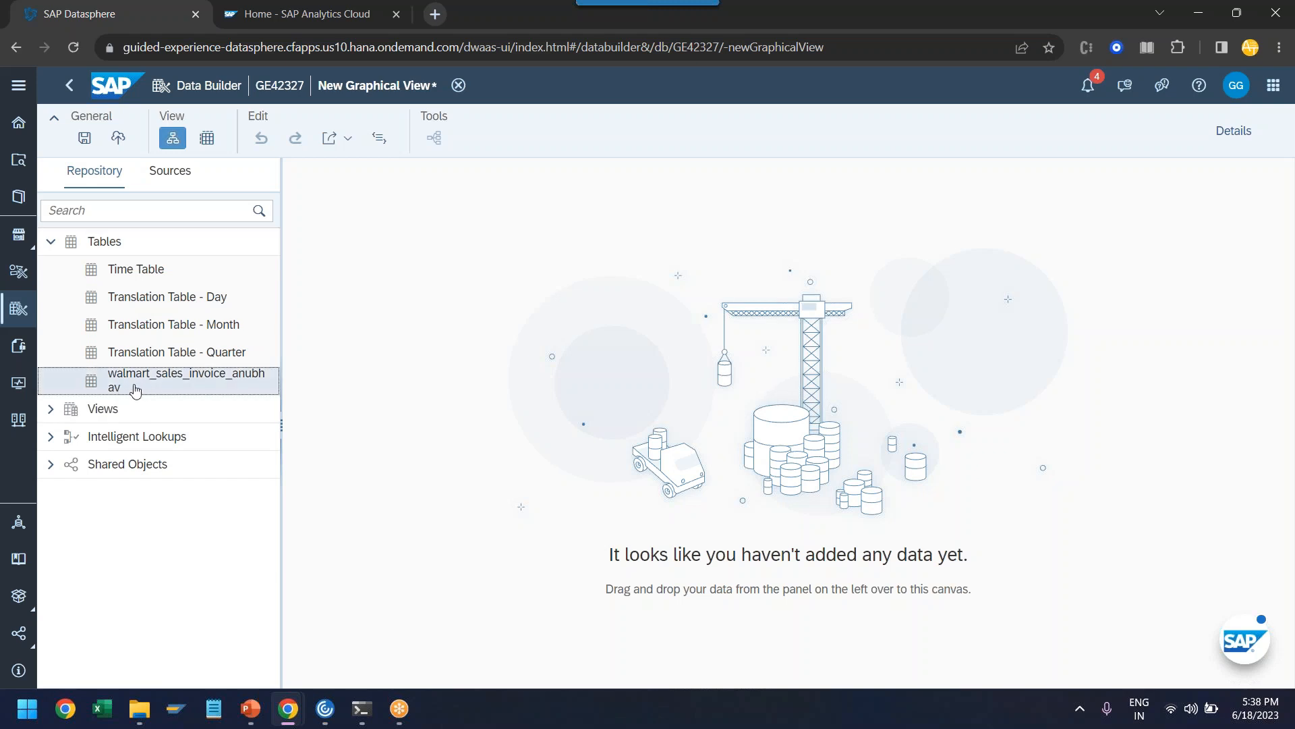
pyautogui.moveTo(135, 389); pyautogui.dragTo(616, 447)
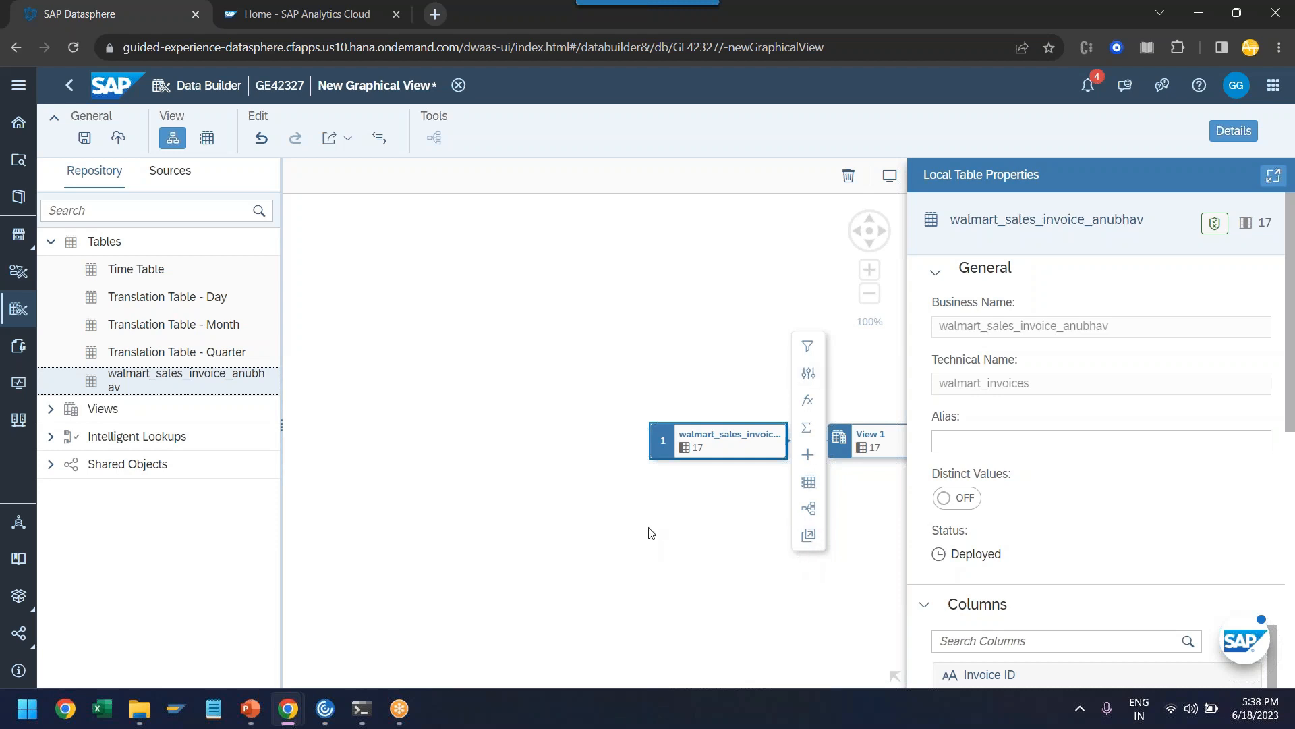
# Reposition the source and view nodes on the canvas and set View 1's semantic usage to Fact.
pyautogui.moveTo(651, 533); pyautogui.dragTo(419, 427)
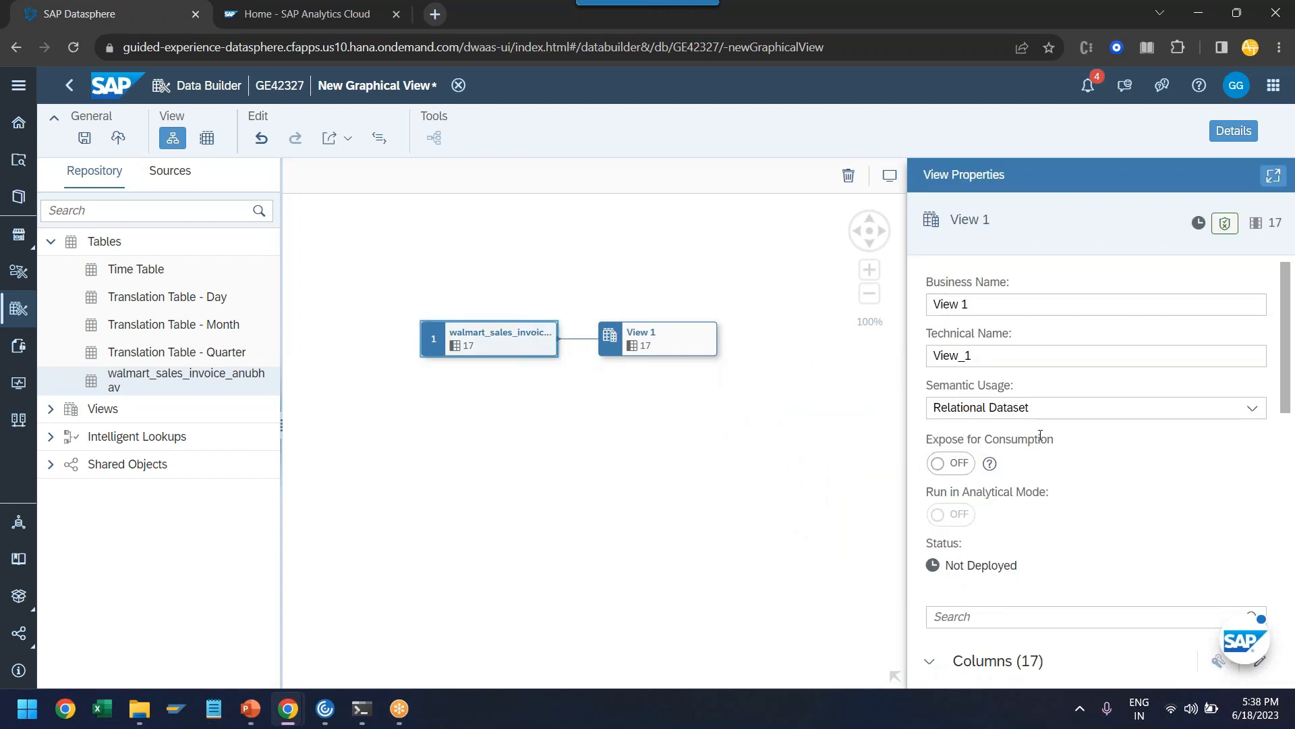
pyautogui.click(1167, 410)
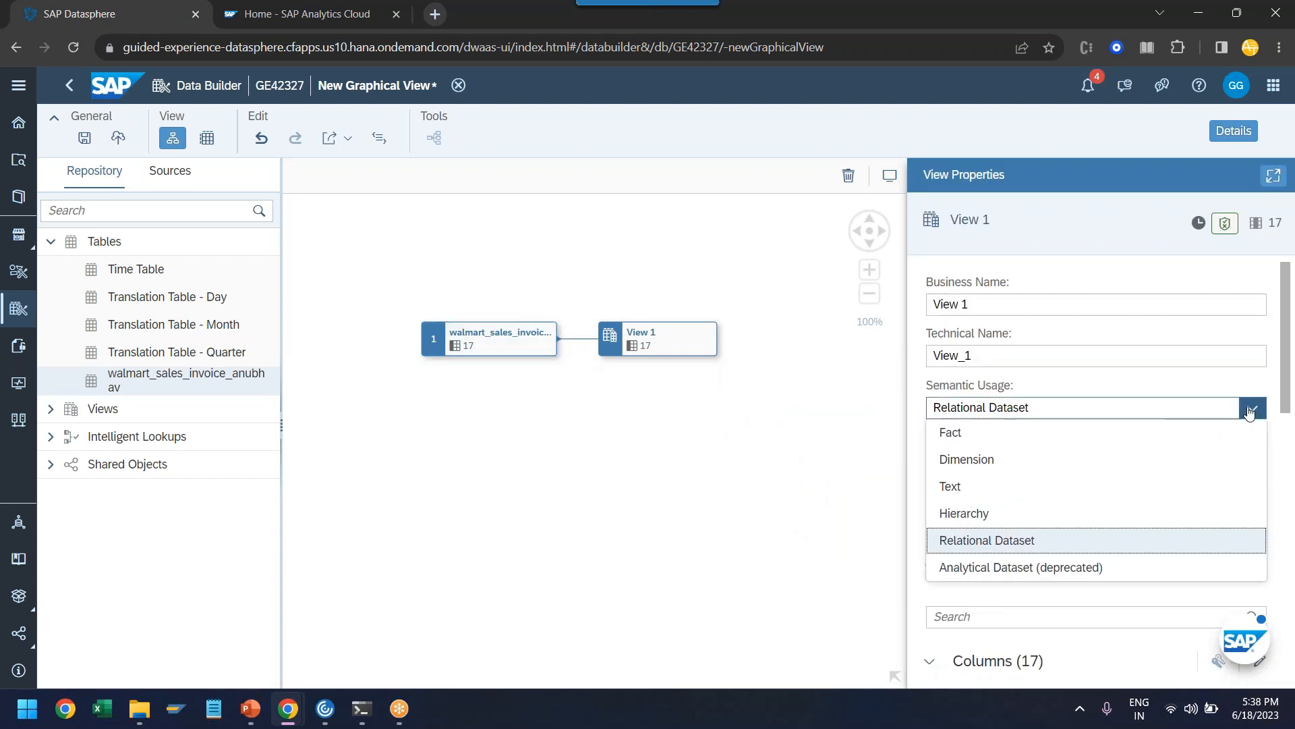
pyautogui.click(995, 437)
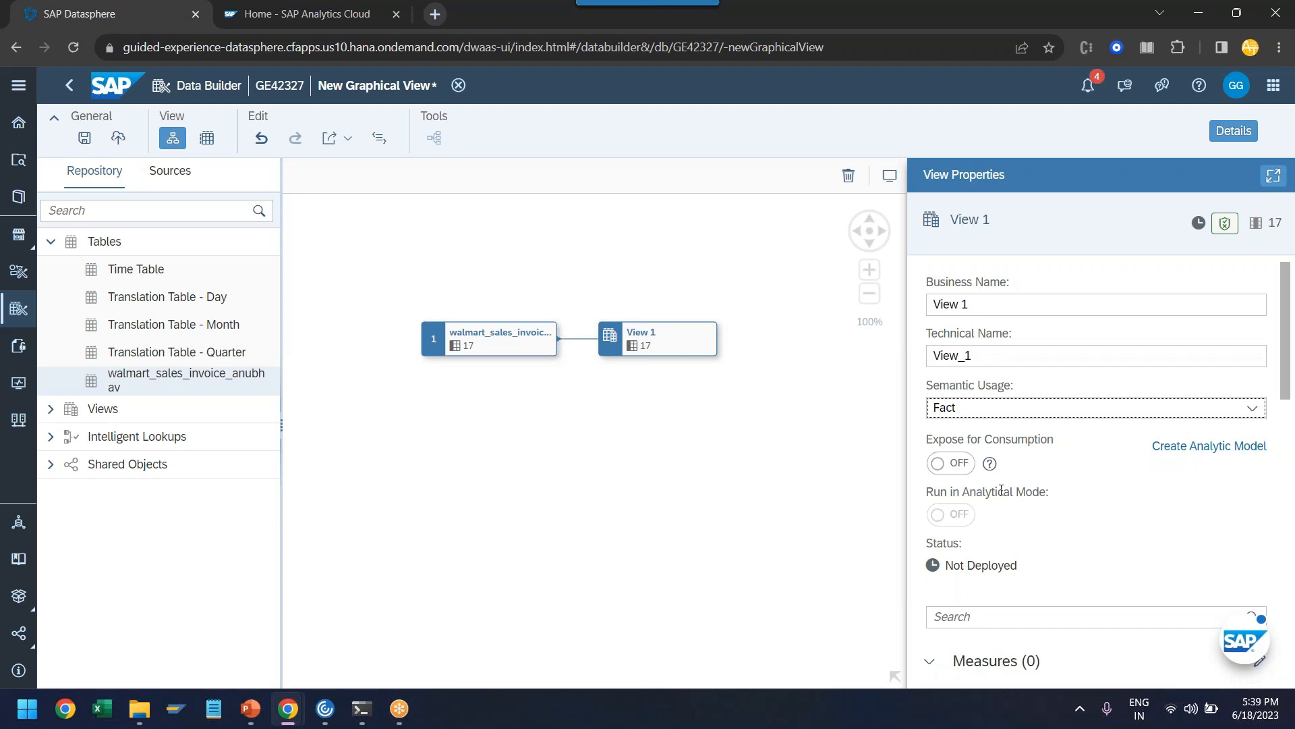
pyautogui.moveTo(182, 295); pyautogui.dragTo(553, 312)
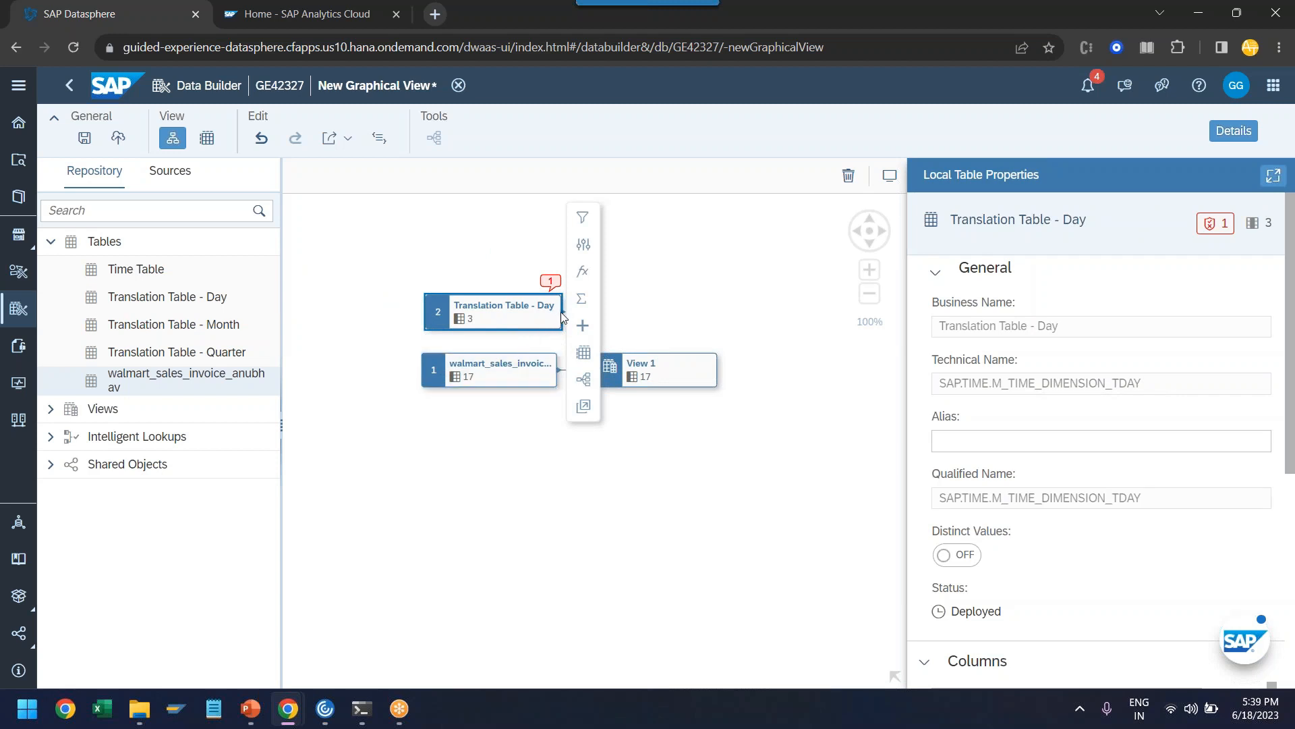
pyautogui.moveTo(565, 317); pyautogui.dragTo(552, 324)
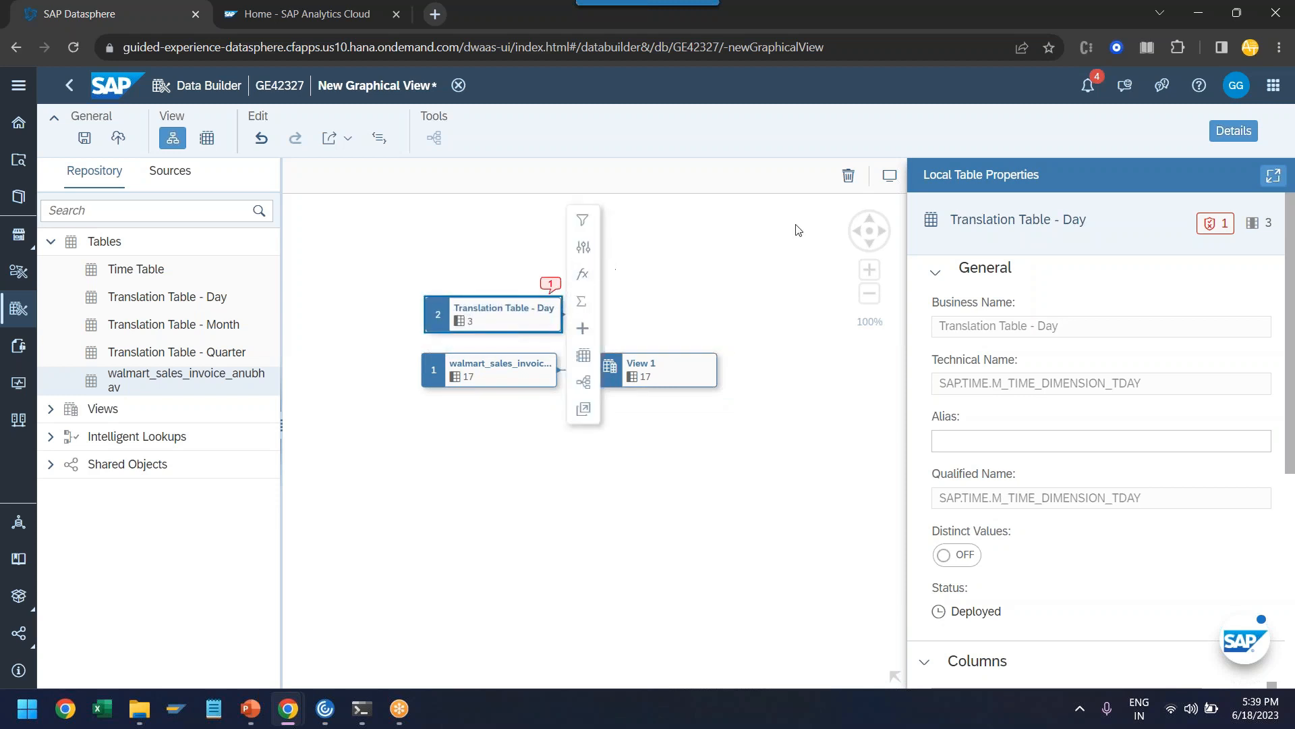
pyautogui.click(848, 175)
pyautogui.click(703, 468)
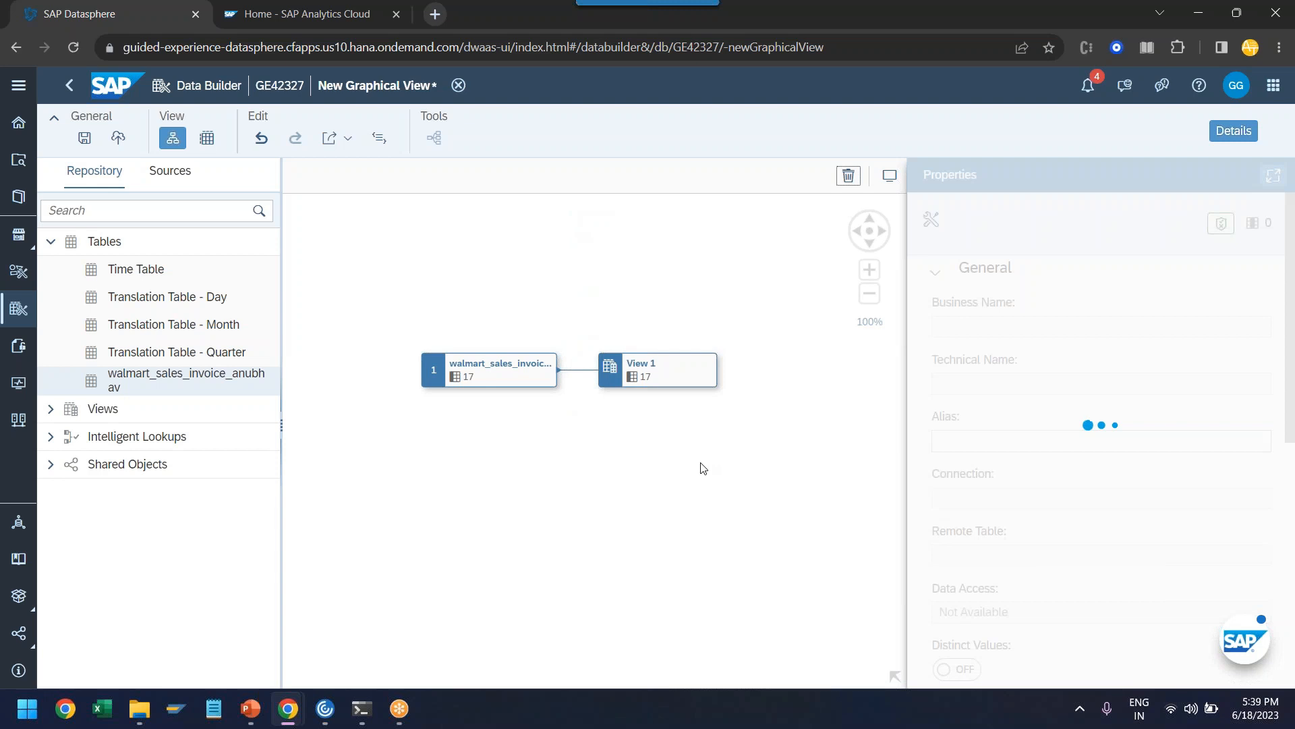
# Select the View 1 output node and turn on Expose for Consumption for it.
pyautogui.click(544, 386)
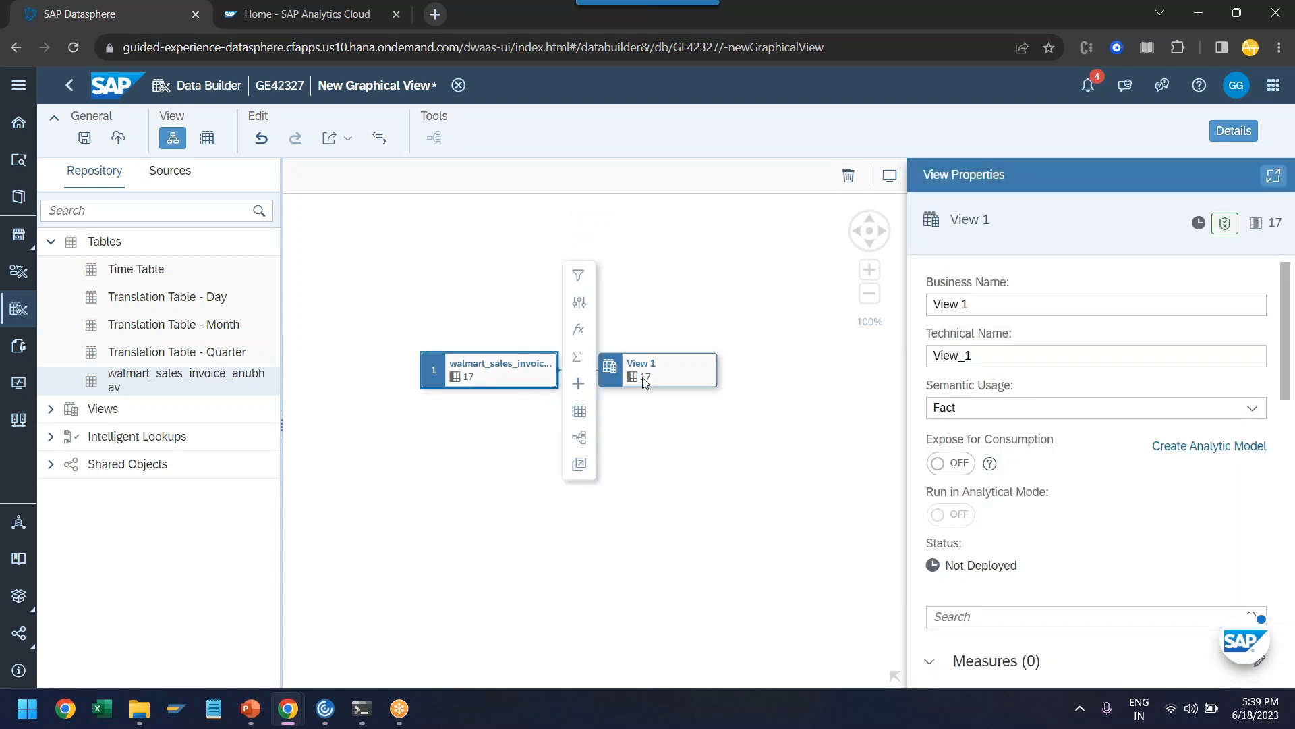
pyautogui.click(658, 379)
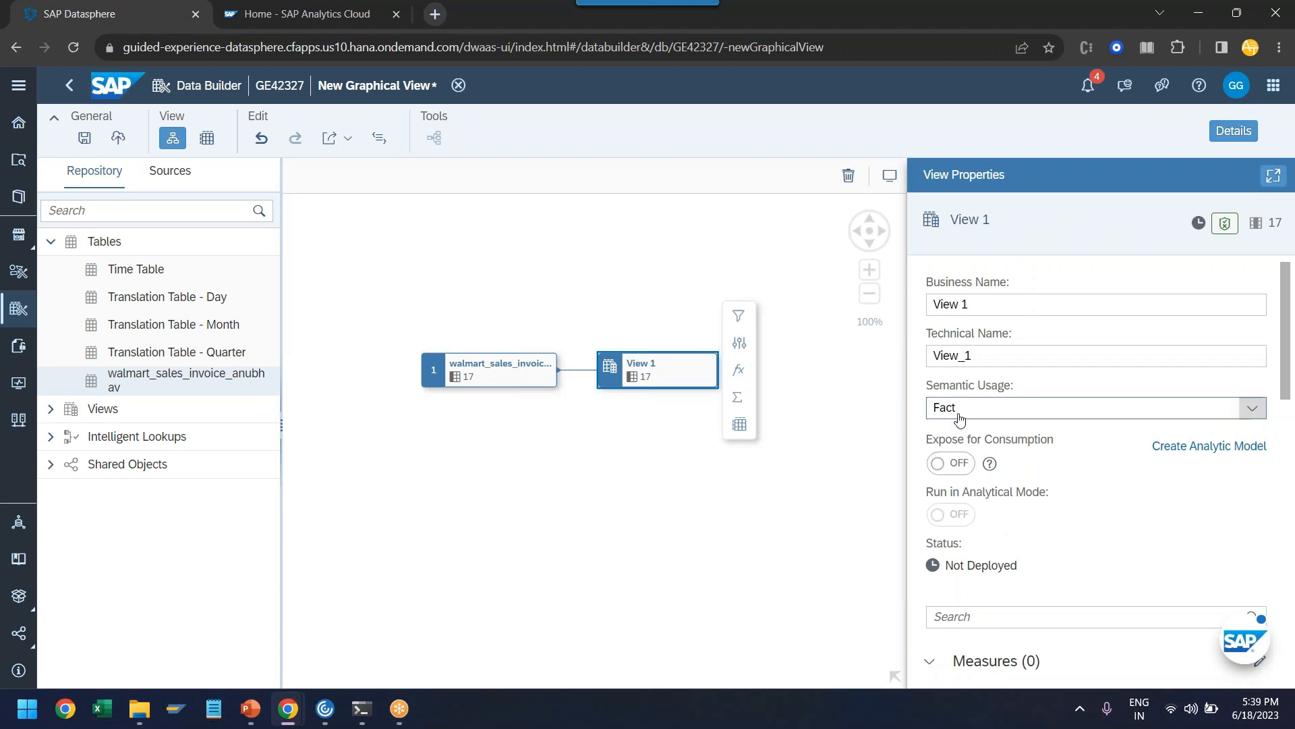
pyautogui.click(953, 465)
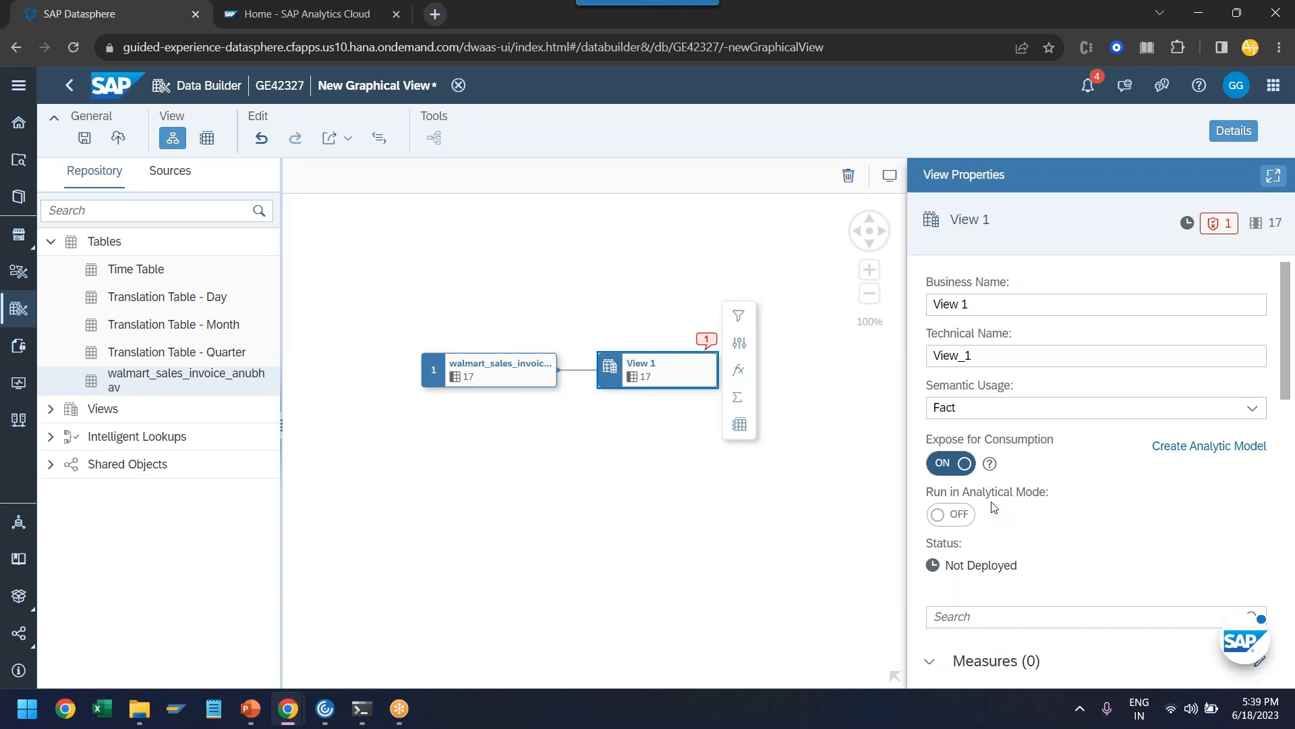
# Change the view's business name to walmart invoices.
pyautogui.doubleClick(989, 355)
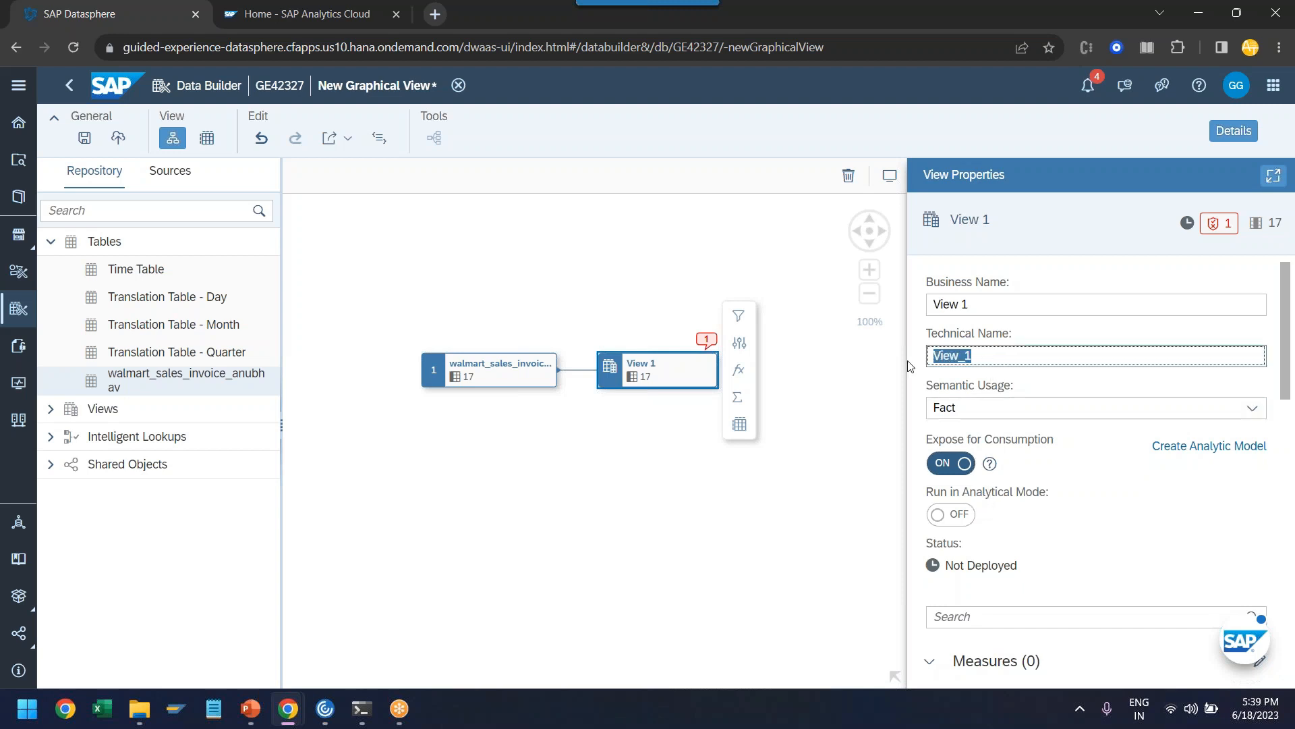
pyautogui.tripleClick(991, 304)
pyautogui.click(991, 303)
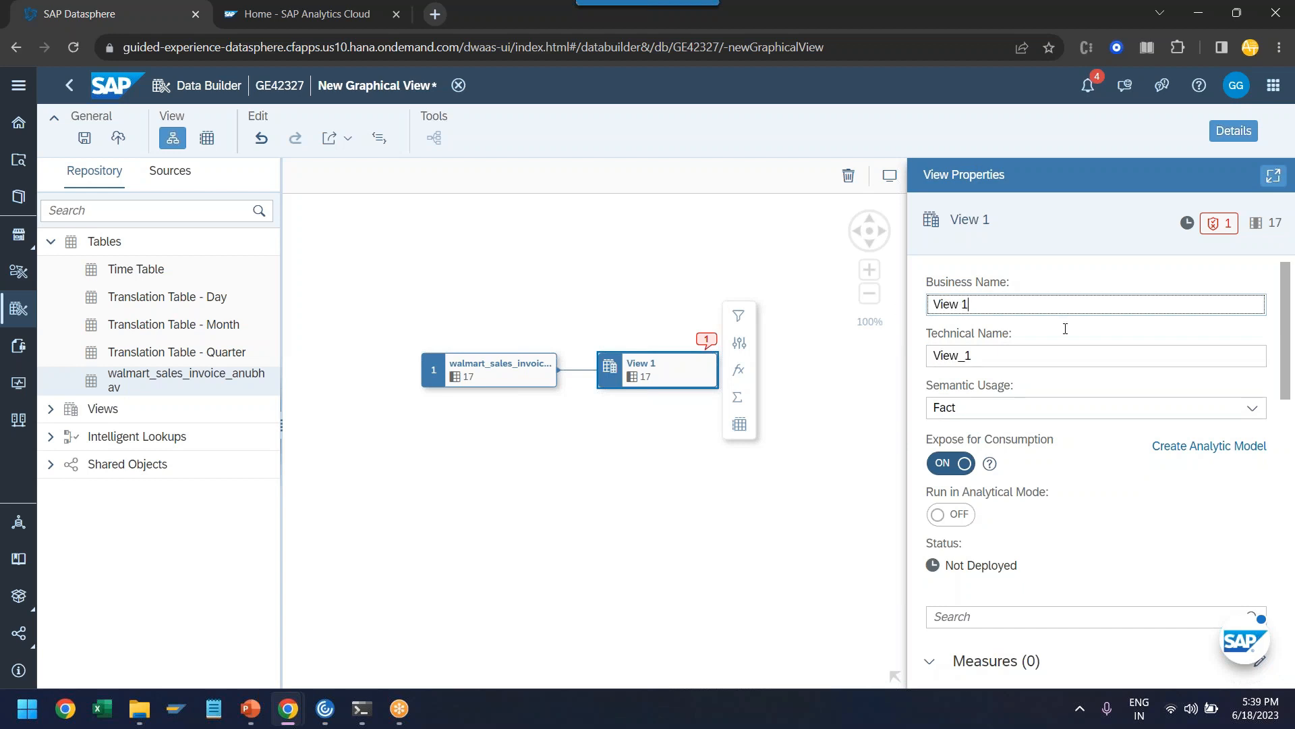
pyautogui.press('Home')
pyautogui.write('walmart_')
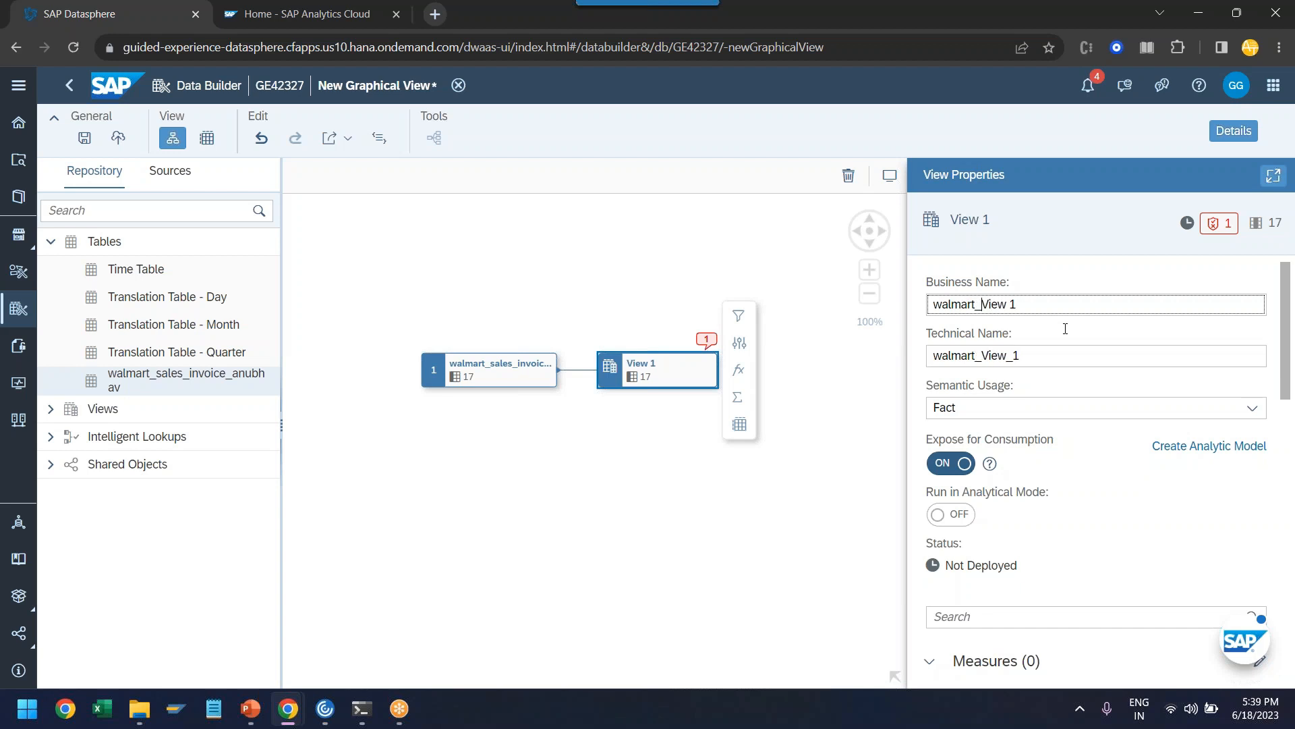
pyautogui.press('BackSpace')
pyautogui.write('invoic')
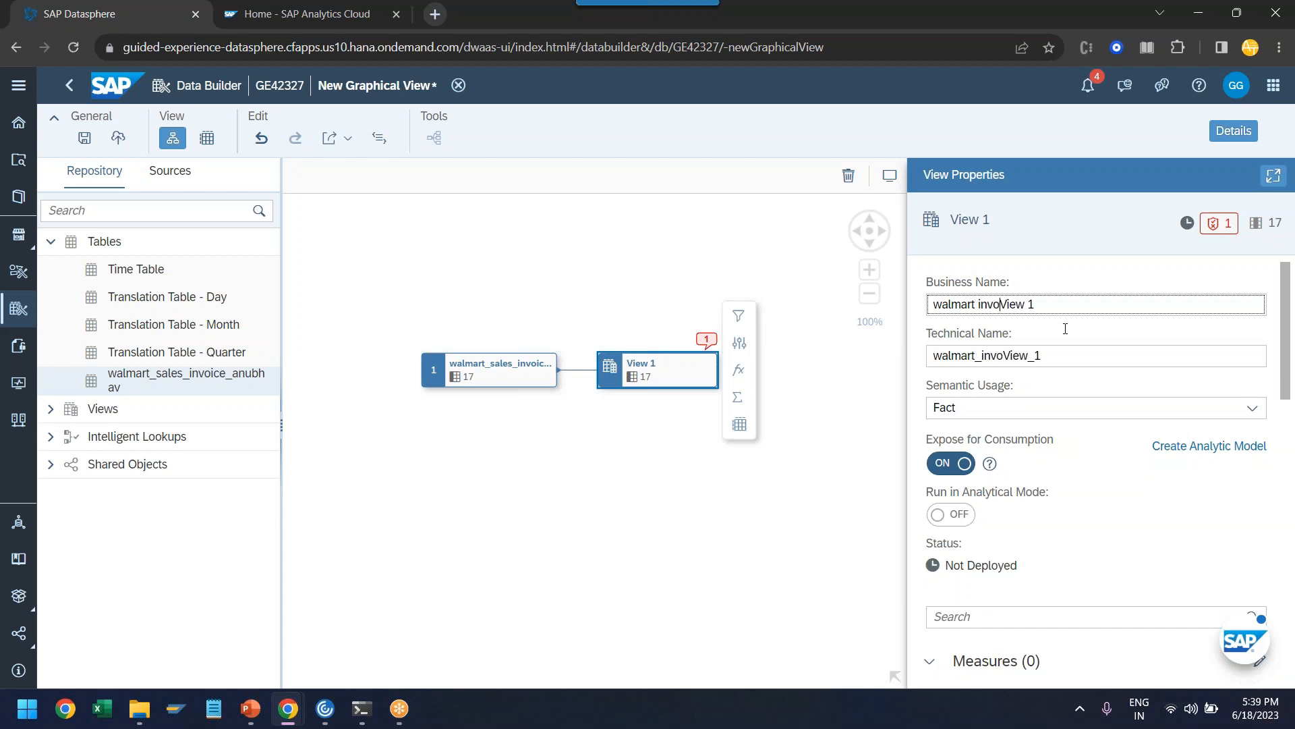
pyautogui.write('es')
pyautogui.hotkey('shift', 'End')
pyautogui.press('Delete')
pyautogui.write('anubhav')
pyautogui.press('BackSpace')
pyautogui.press('BackSpace')
pyautogui.press('BackSpace')
pyautogui.press('BackSpace')
pyautogui.press('BackSpace')
pyautogui.press('BackSpace')
pyautogui.press('BackSpace')
# Turn the attributes Unit price, Quantity, Tax 5%, Total, cogs, gross margin percentage, gross income and Rating into measures of the view.
pyautogui.scroll(-5, 1067, 512)
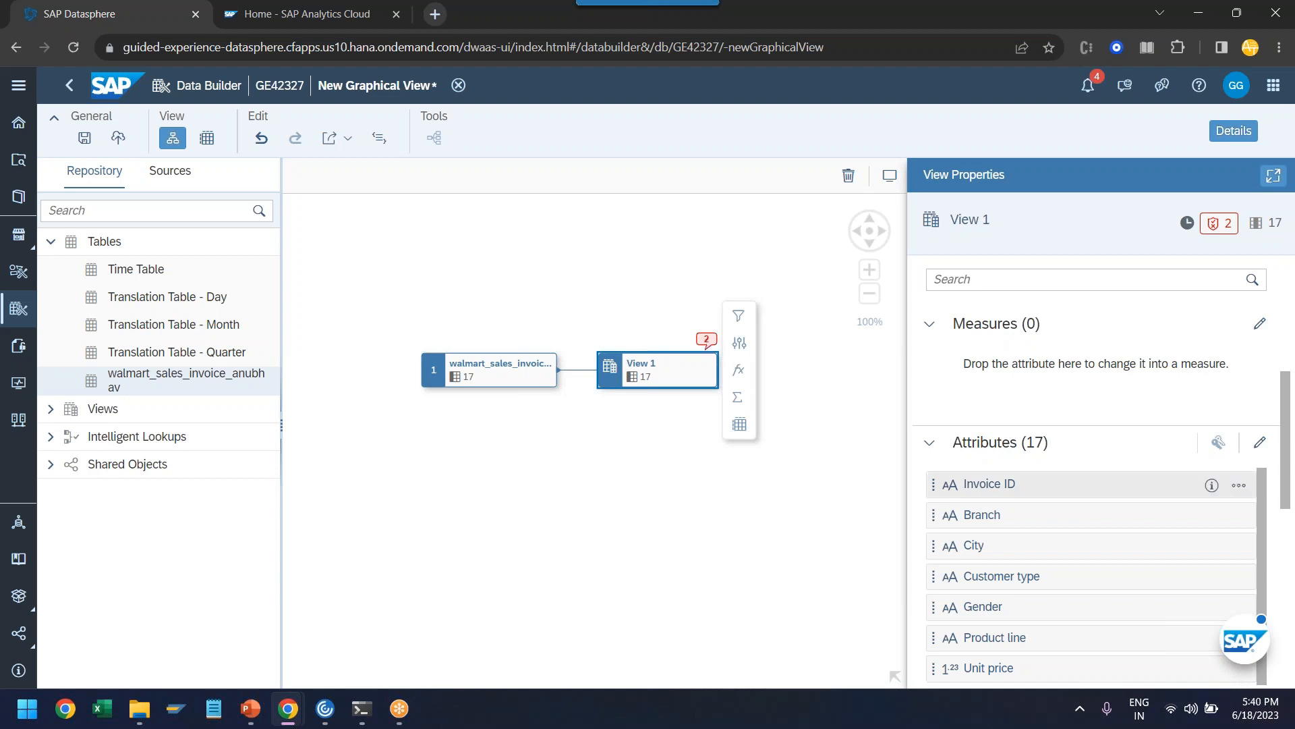
pyautogui.scroll(-3, 1075, 553)
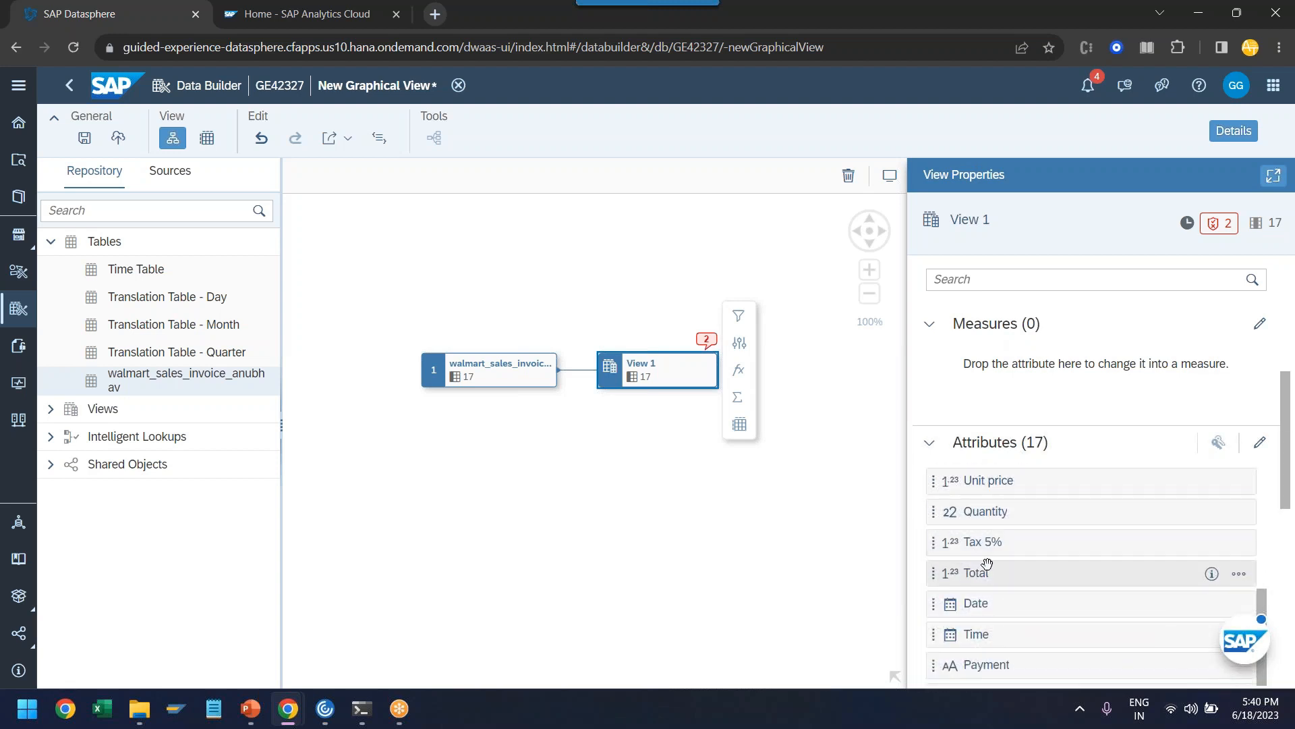
pyautogui.scroll(-5, 999, 558)
pyautogui.scroll(2, 1000, 565)
pyautogui.scroll(-5, 999, 565)
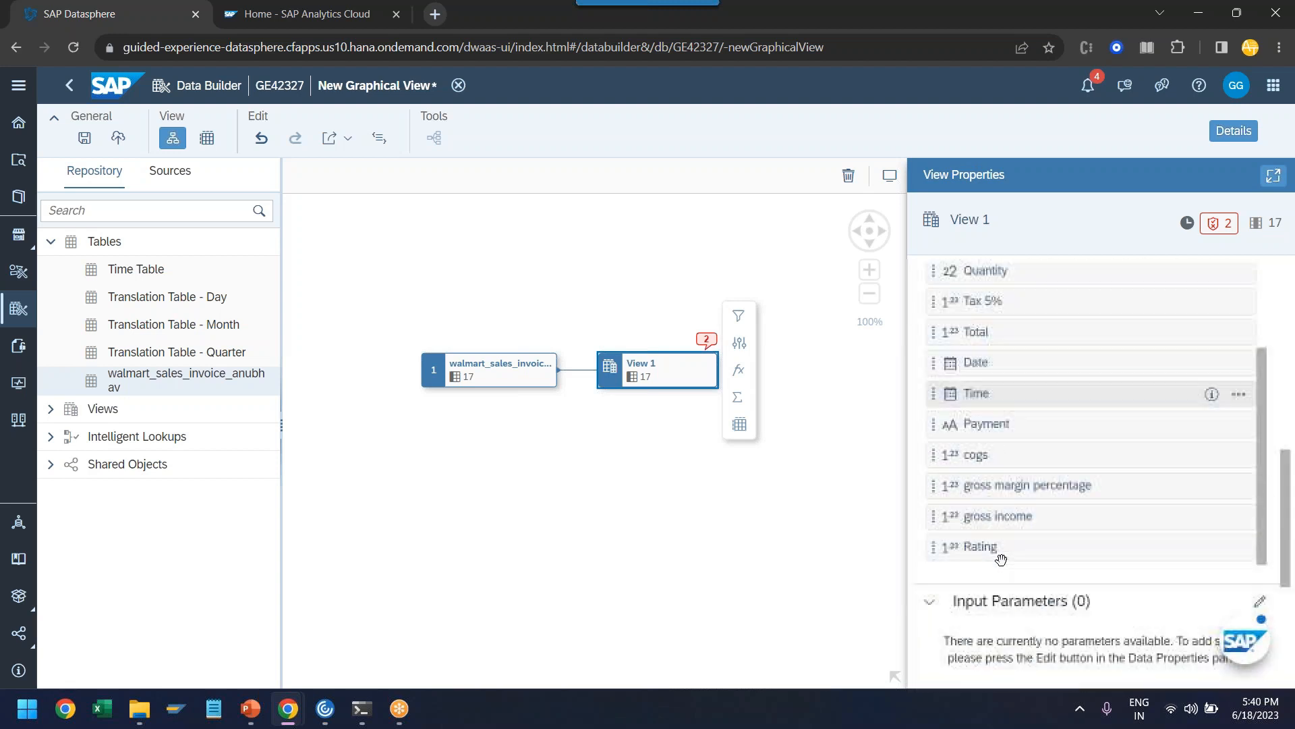
pyautogui.moveTo(982, 537); pyautogui.dragTo(997, 432)
pyautogui.scroll(3, 997, 432)
pyautogui.keyDown('ctrl'); pyautogui.click(1010, 404); pyautogui.keyUp('ctrl')
pyautogui.keyDown('ctrl'); pyautogui.click(1005, 373); pyautogui.keyUp('ctrl')
pyautogui.keyDown('ctrl'); pyautogui.click(1018, 344); pyautogui.keyUp('ctrl')
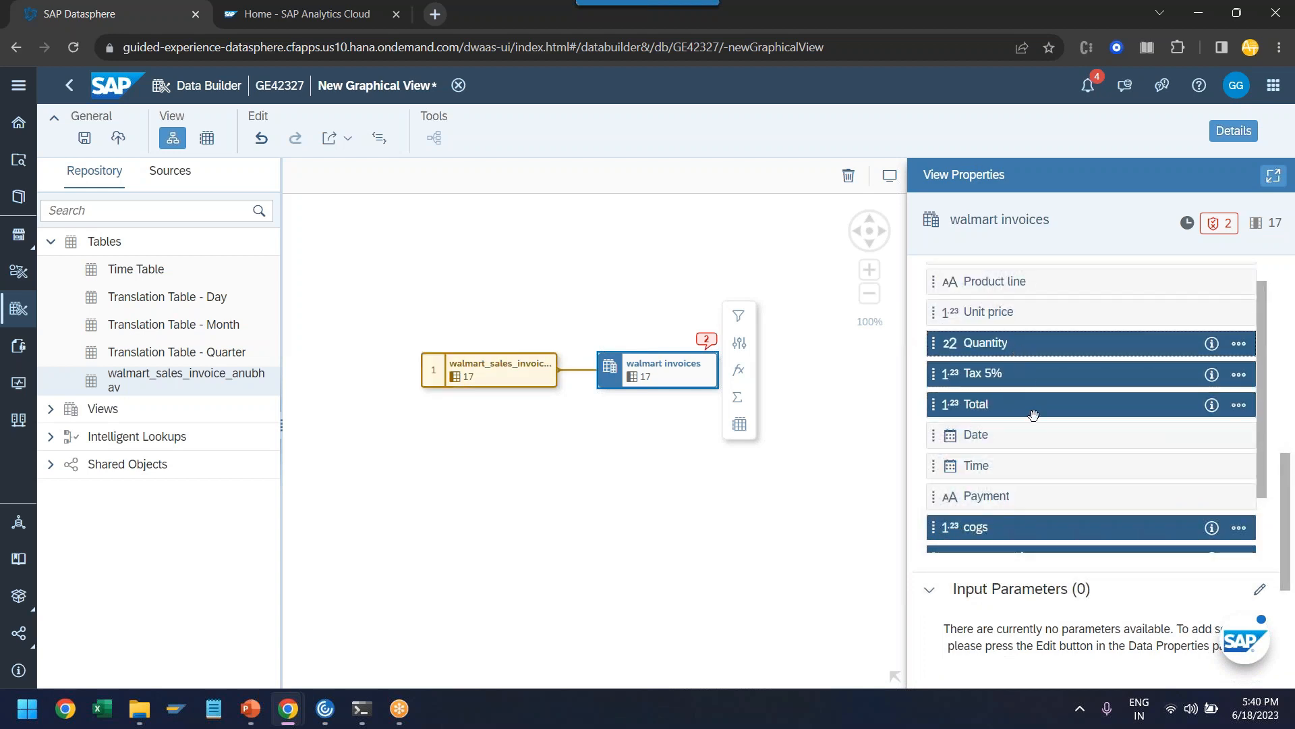
pyautogui.scroll(3, 1032, 414)
pyautogui.keyDown('ctrl'); pyautogui.click(1019, 422); pyautogui.keyUp('ctrl')
pyautogui.scroll(3, 1044, 448)
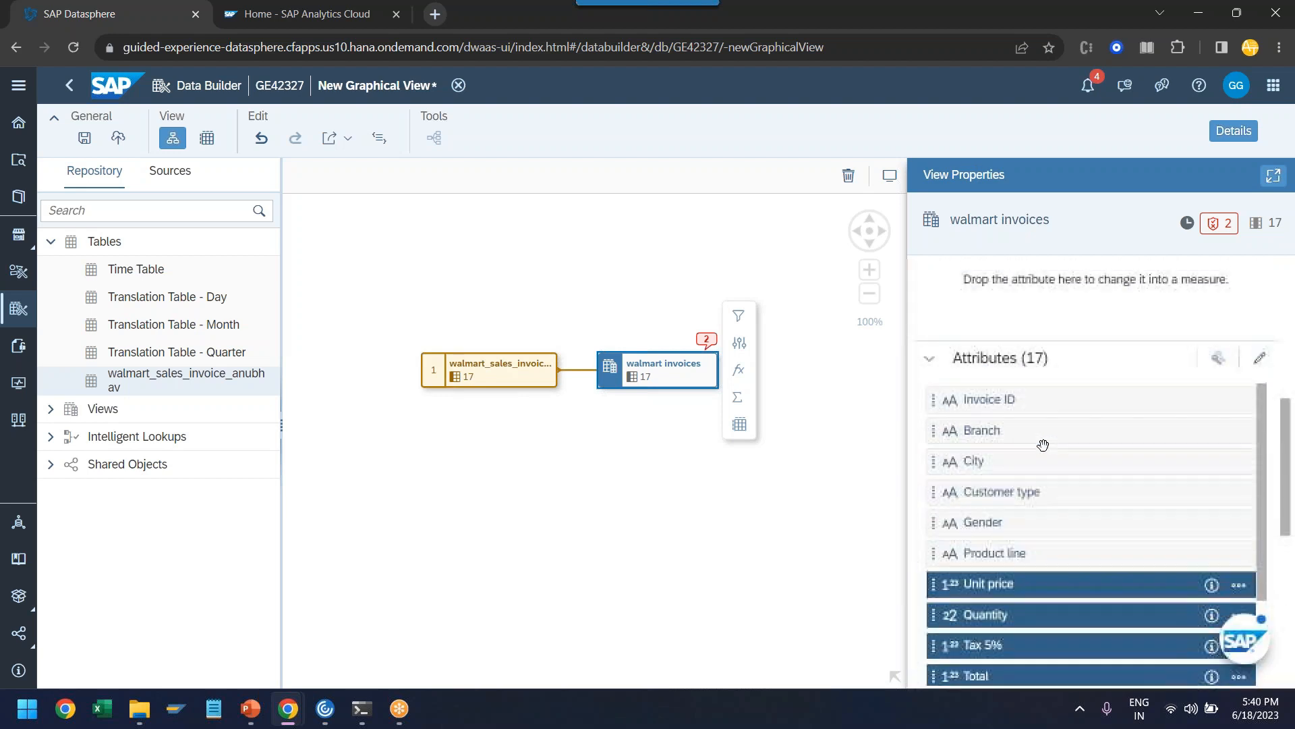
pyautogui.scroll(-3, 1049, 473)
pyautogui.scroll(-3, 1042, 613)
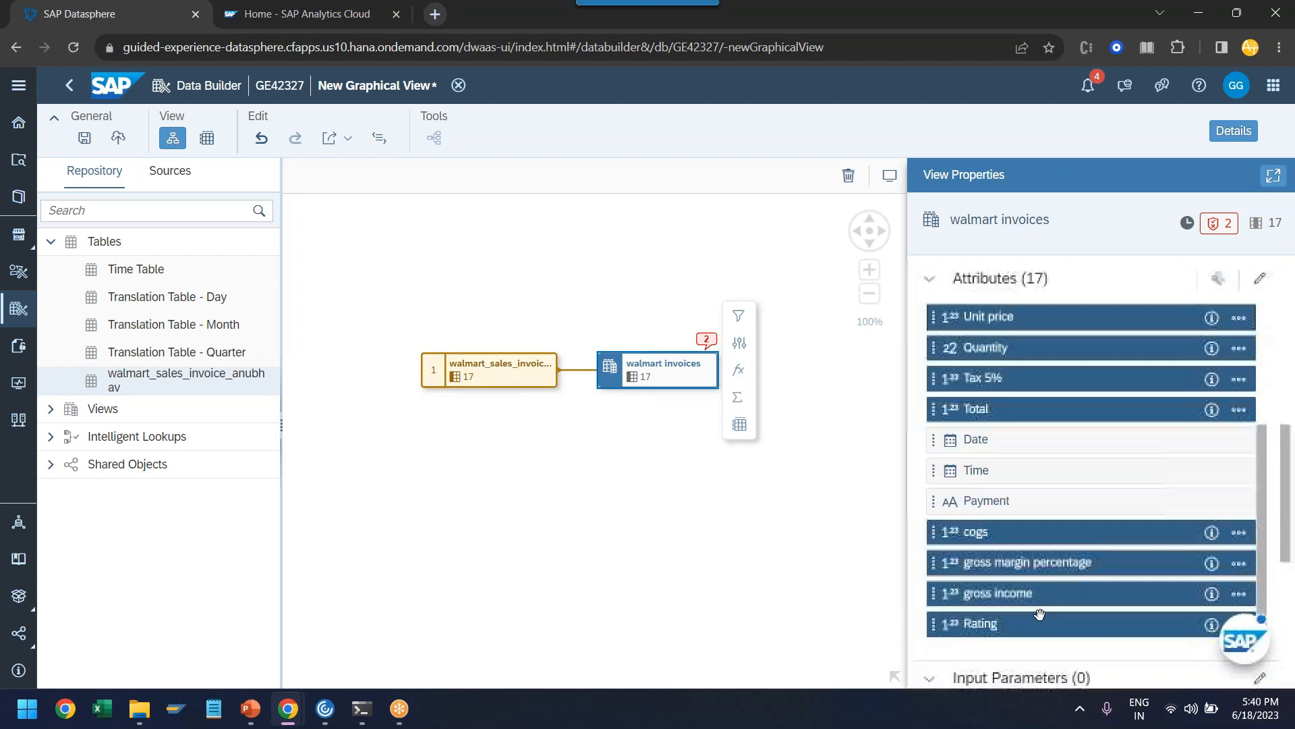
pyautogui.scroll(6, 1046, 610)
pyautogui.moveTo(995, 658); pyautogui.dragTo(1056, 533)
# Review the view's measures and attributes, and look at the aggregation options offered for Unit price.
pyautogui.scroll(-4, 1043, 561)
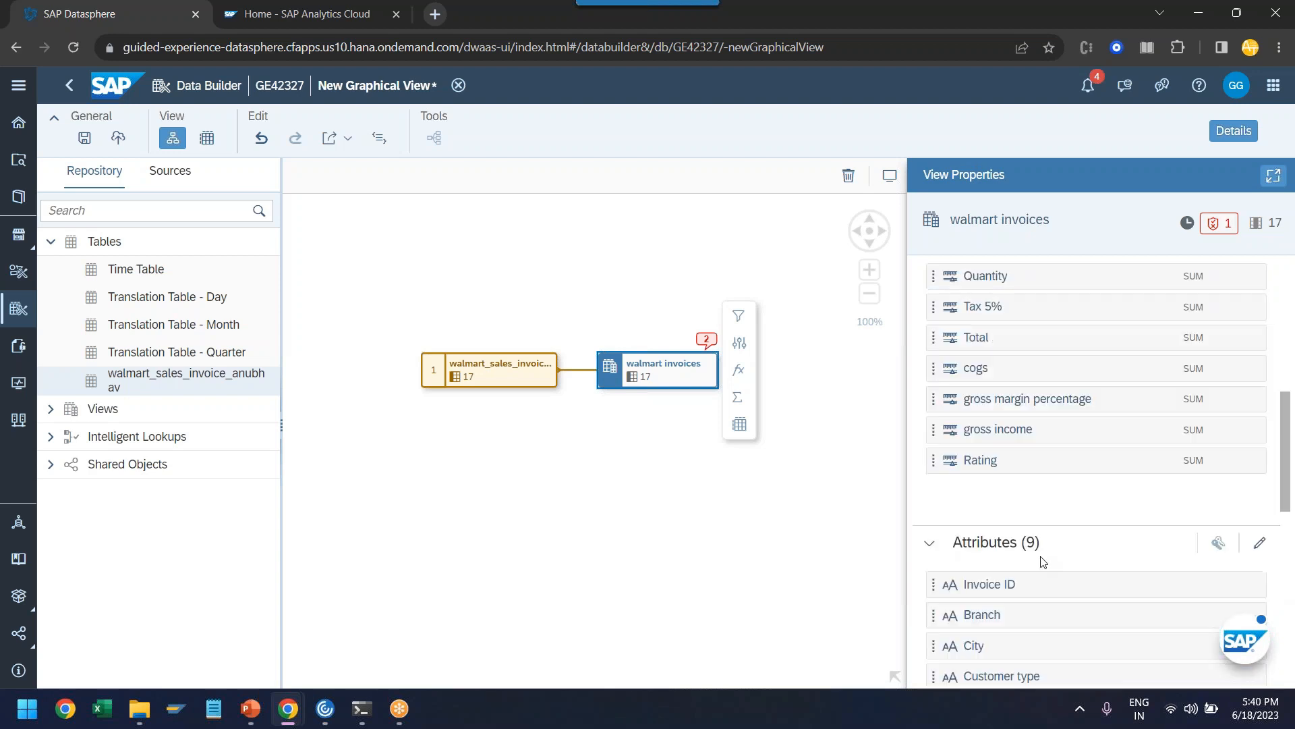
pyautogui.scroll(2, 1042, 562)
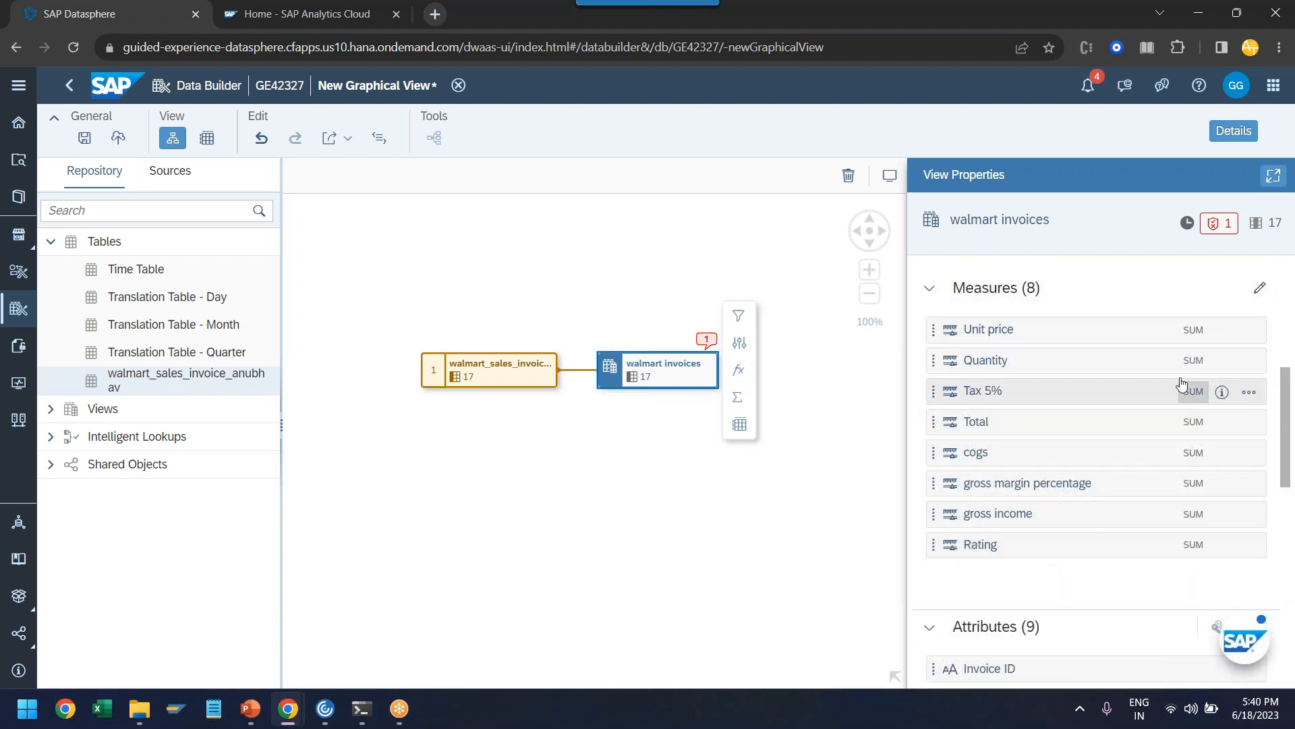
pyautogui.click(1198, 337)
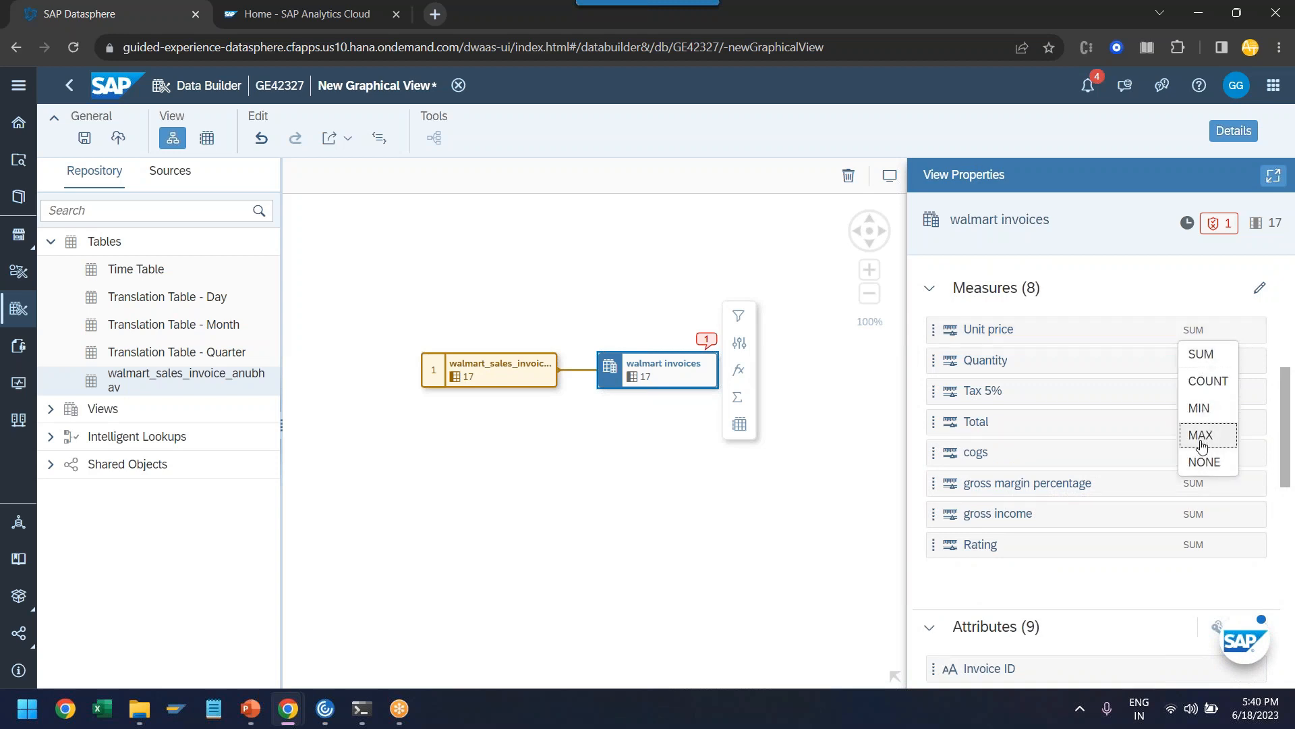
pyautogui.click(1122, 585)
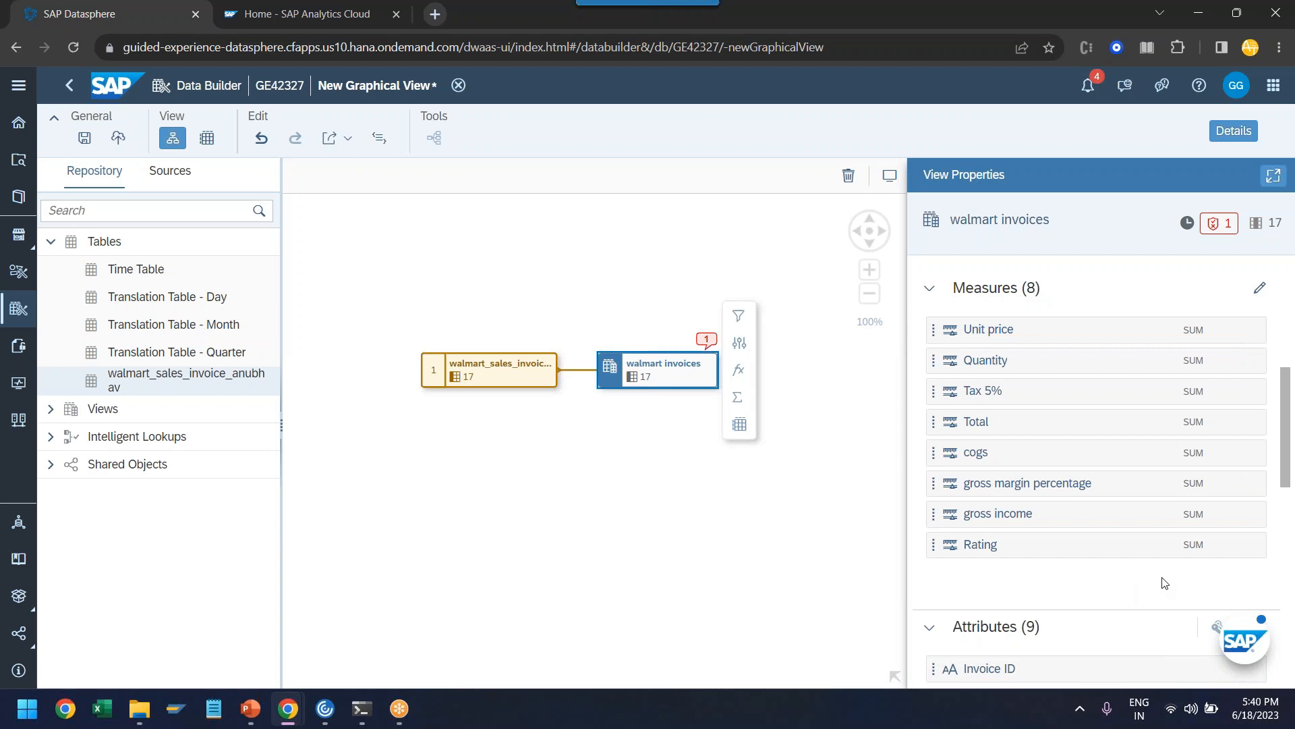
# Read the view's validation message and set its technical name to vw_walmart_invoices.
pyautogui.scroll(5, 1159, 580)
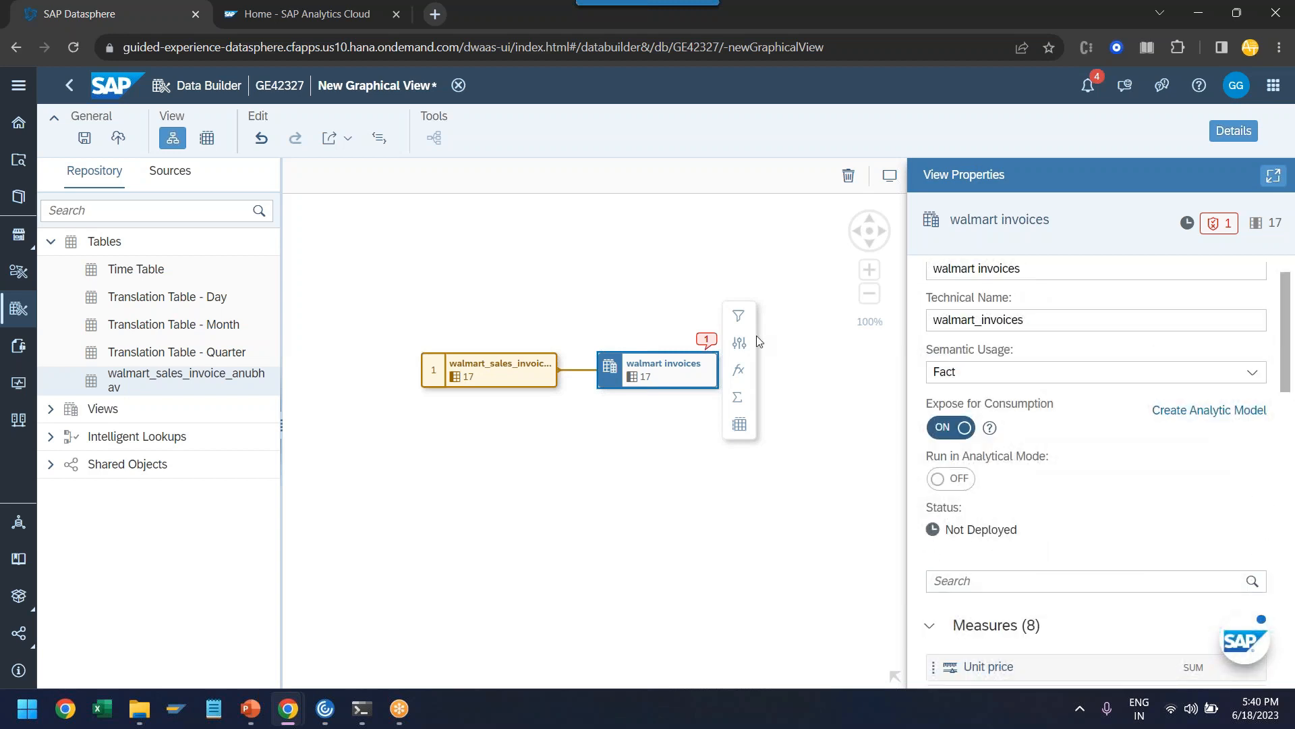
pyautogui.click(1224, 228)
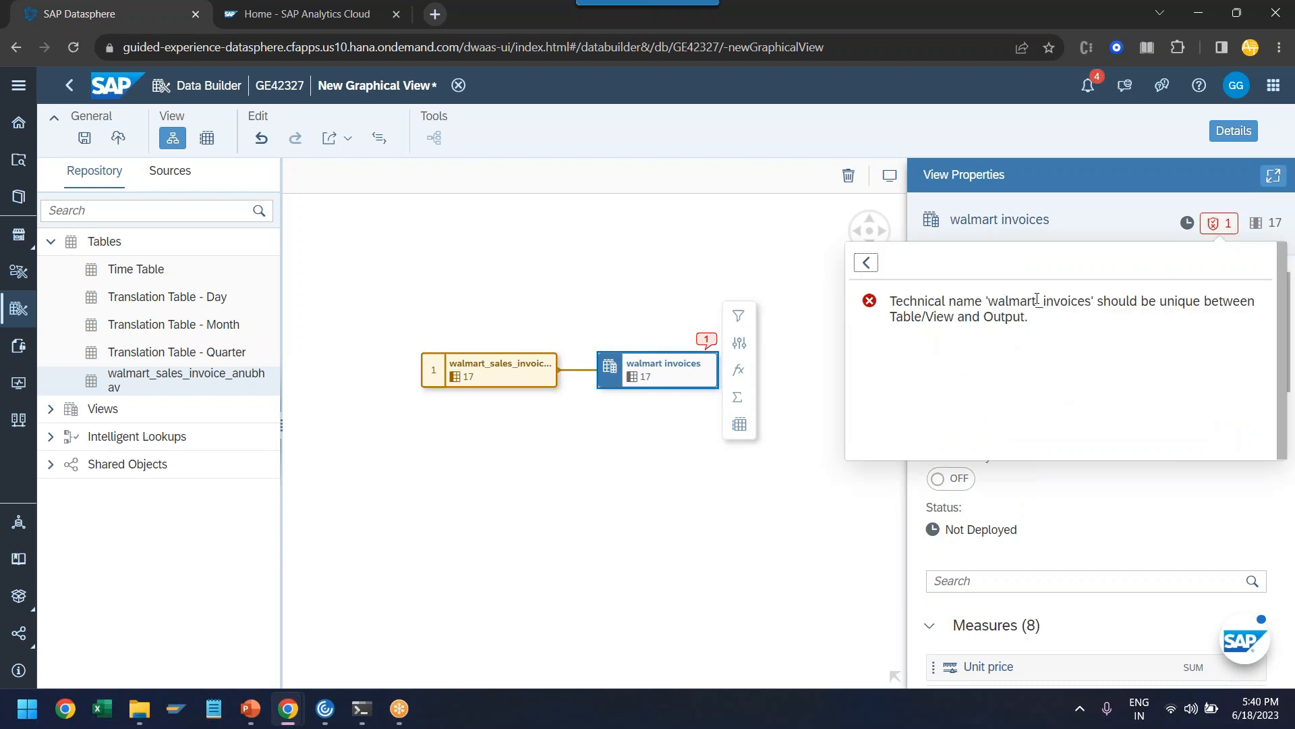
pyautogui.click(1097, 505)
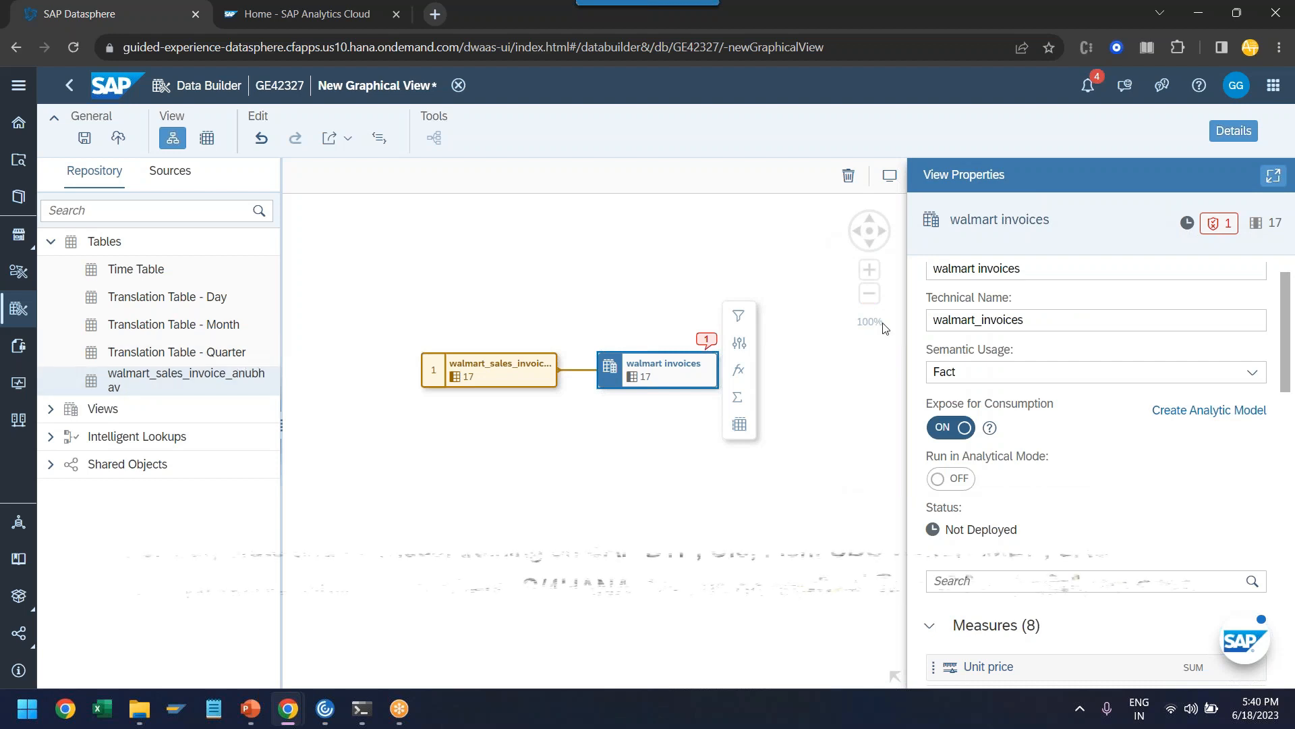
pyautogui.click(938, 319)
pyautogui.write('vw_')
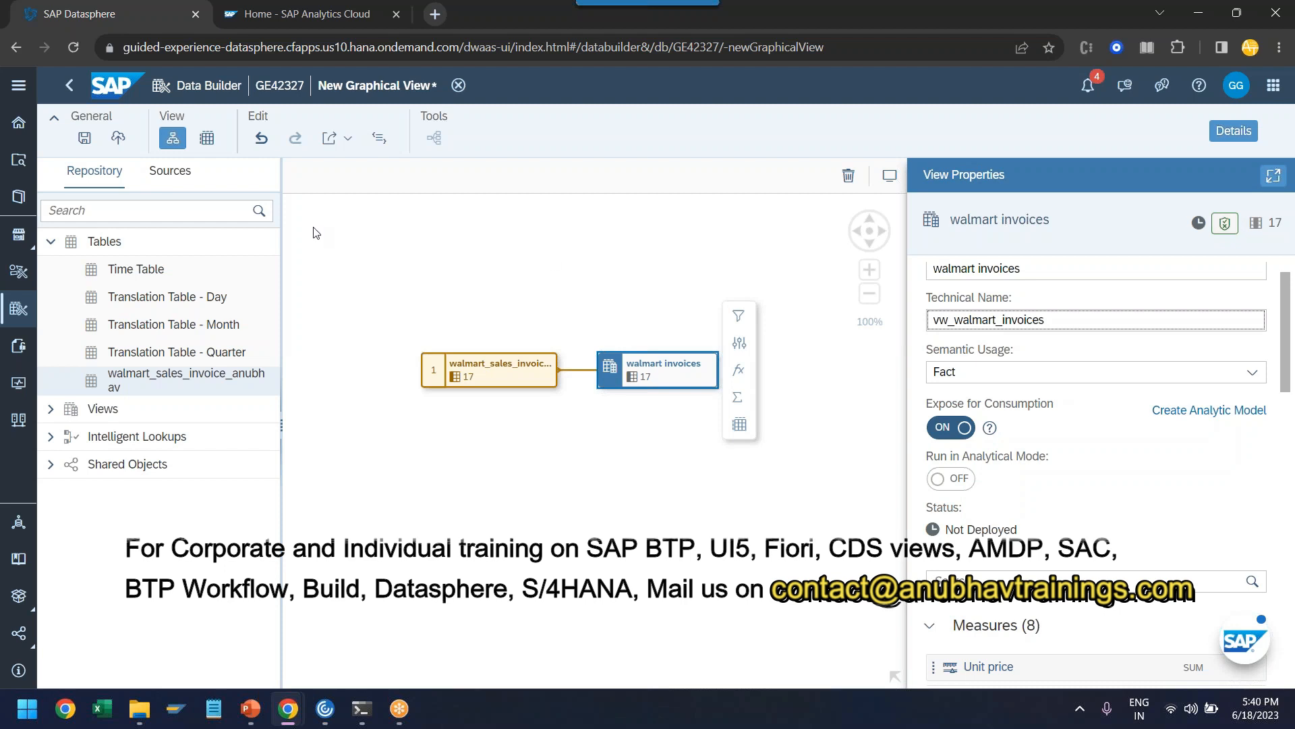
# Deploy the walmart invoices view, confirming the save, and check its deployment status.
pyautogui.click(118, 137)
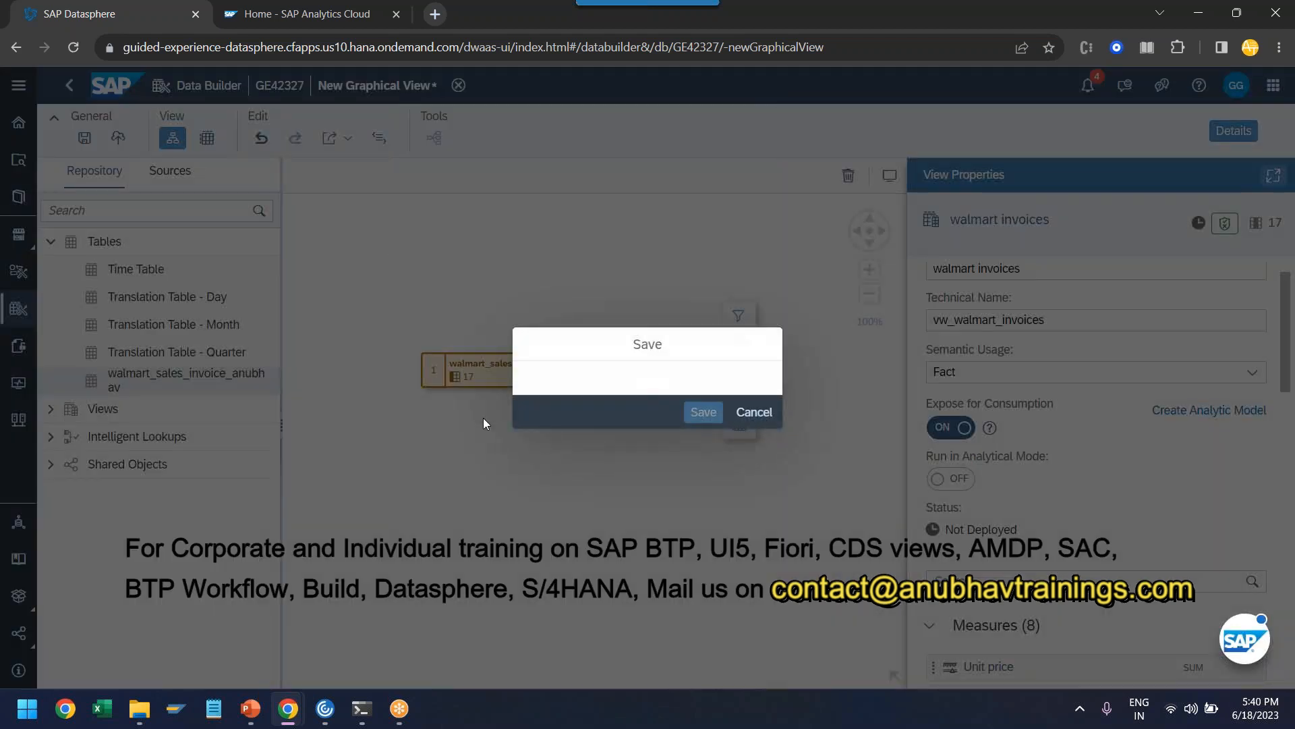
pyautogui.click(702, 458)
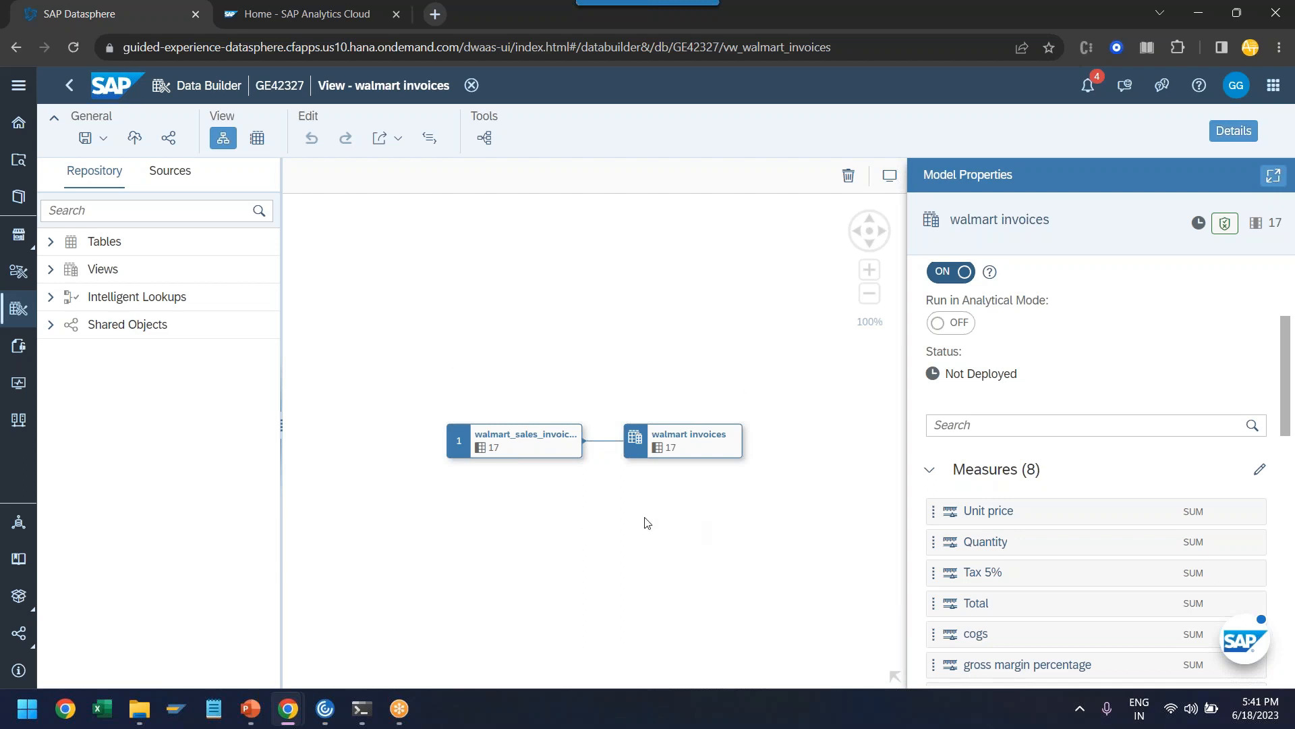
pyautogui.scroll(3, 1000, 453)
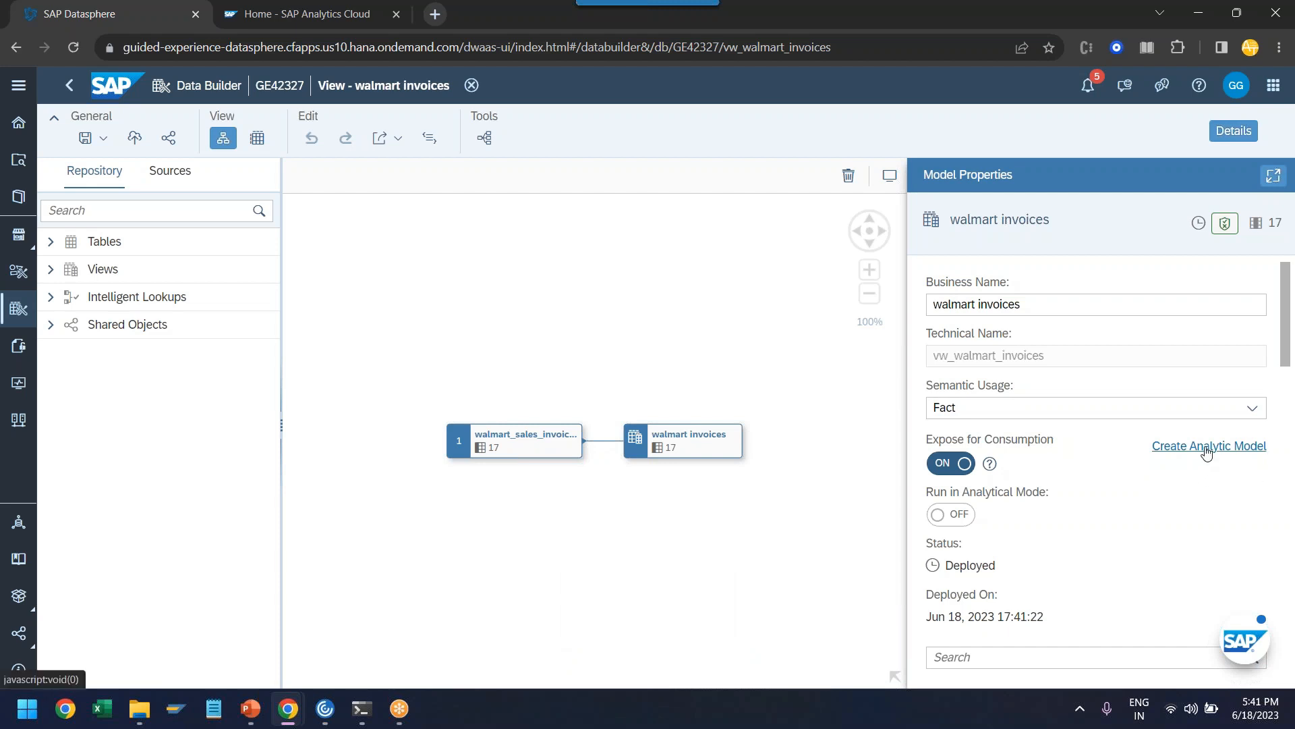
# Create an analytic model from the walmart invoices view and list the tables and views available as sources.
pyautogui.click(1207, 451)
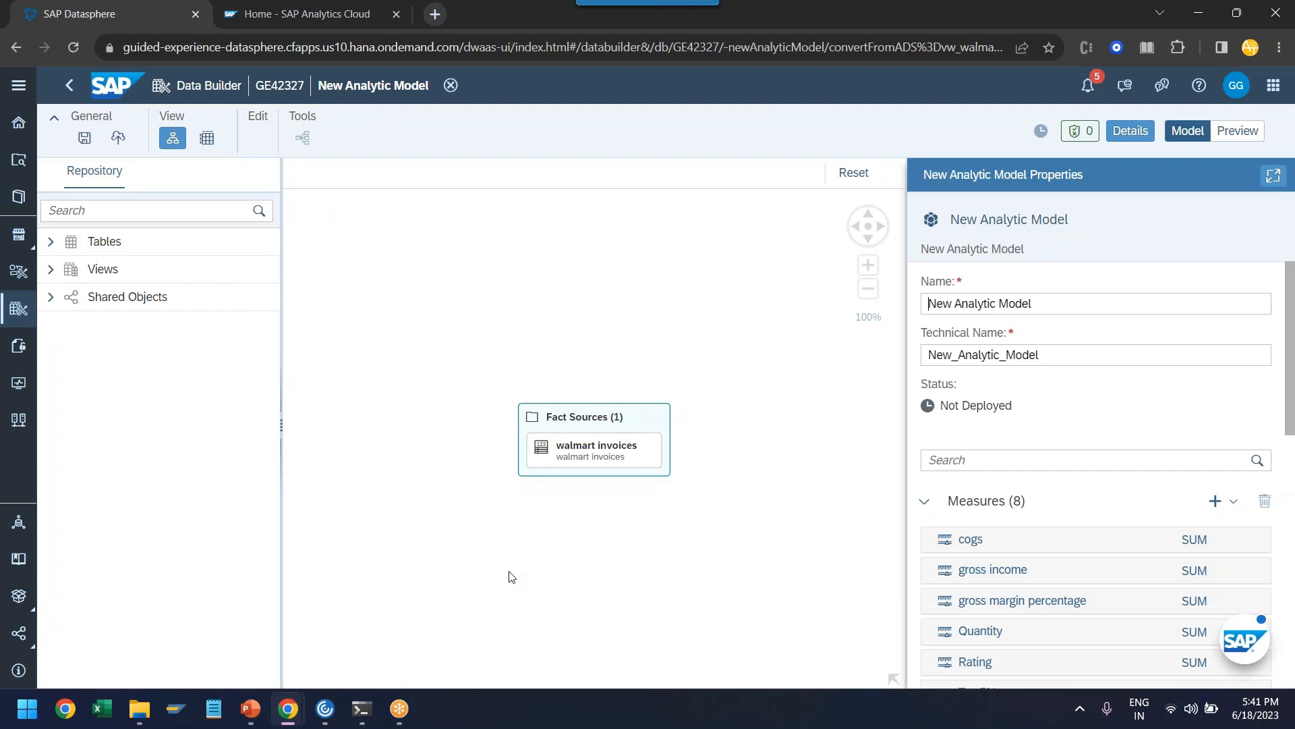
pyautogui.click(50, 241)
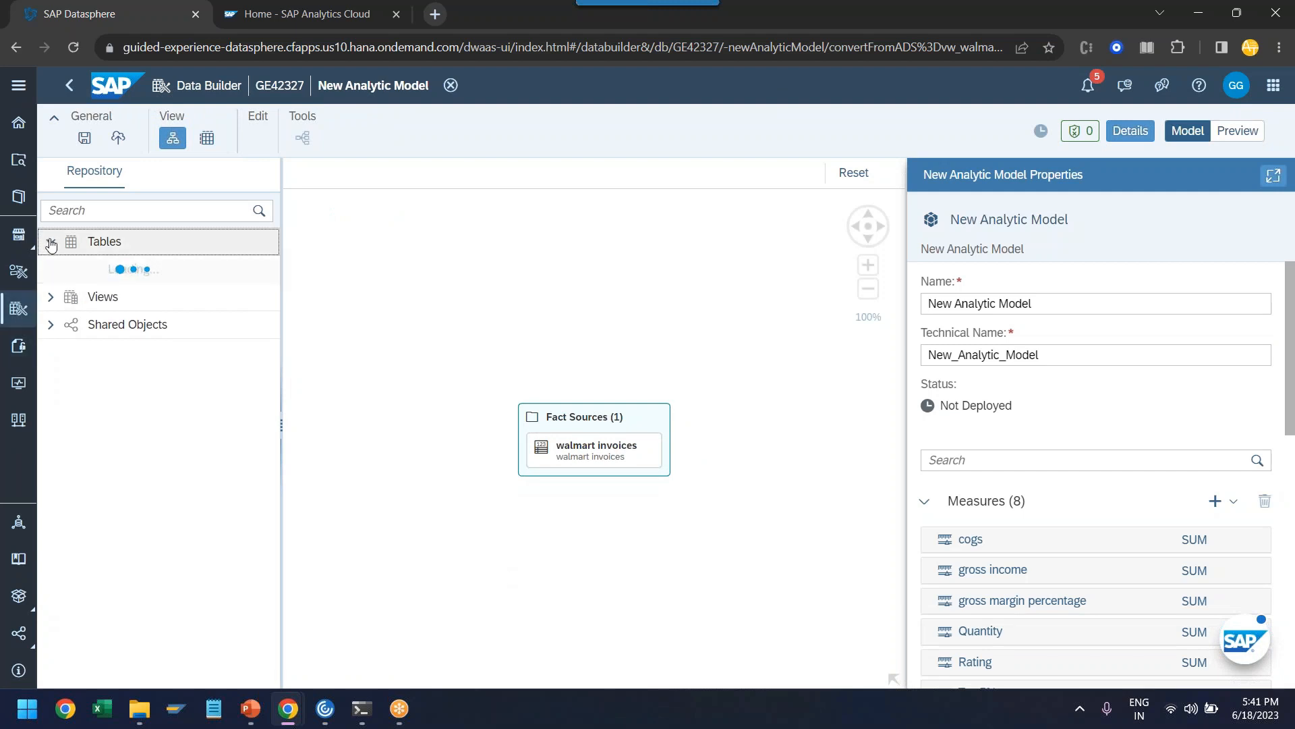
pyautogui.click(50, 299)
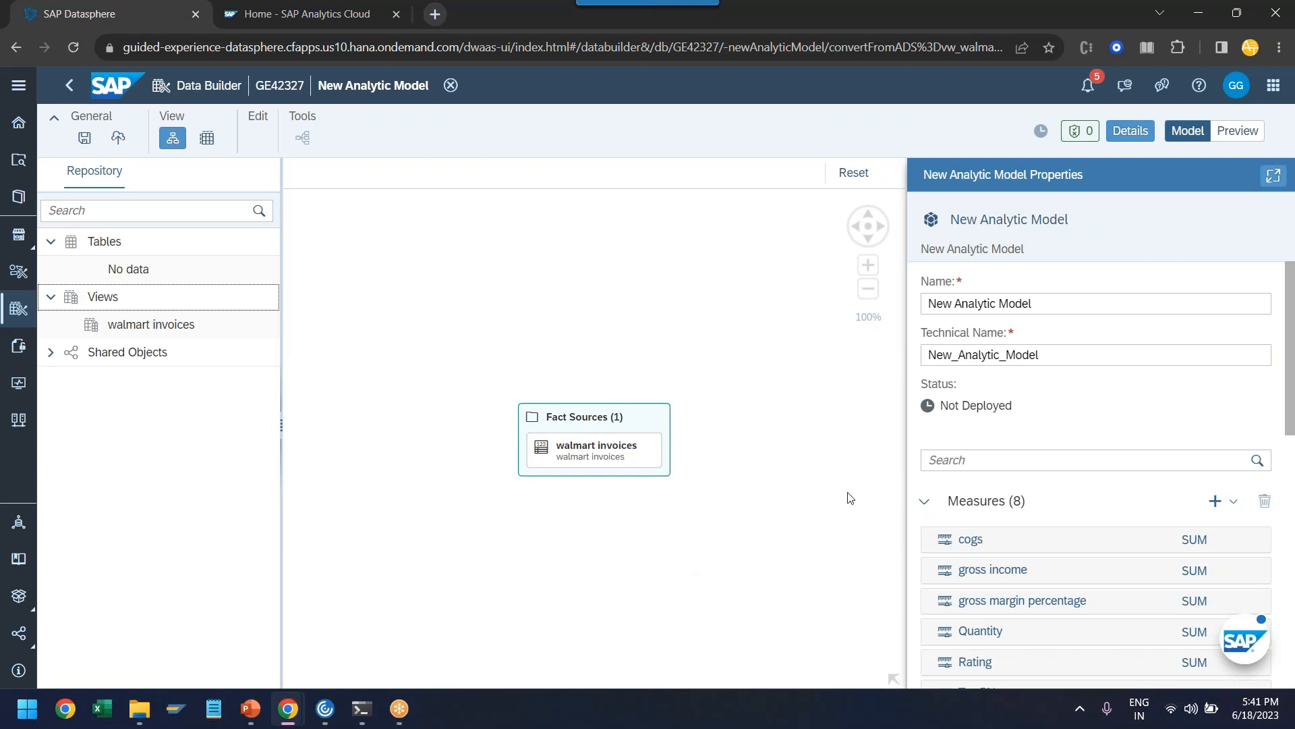
# Name the analytic model Walmart Analytical Model Data and deploy it, confirming the save with the same business name.
pyautogui.tripleClick(1044, 307)
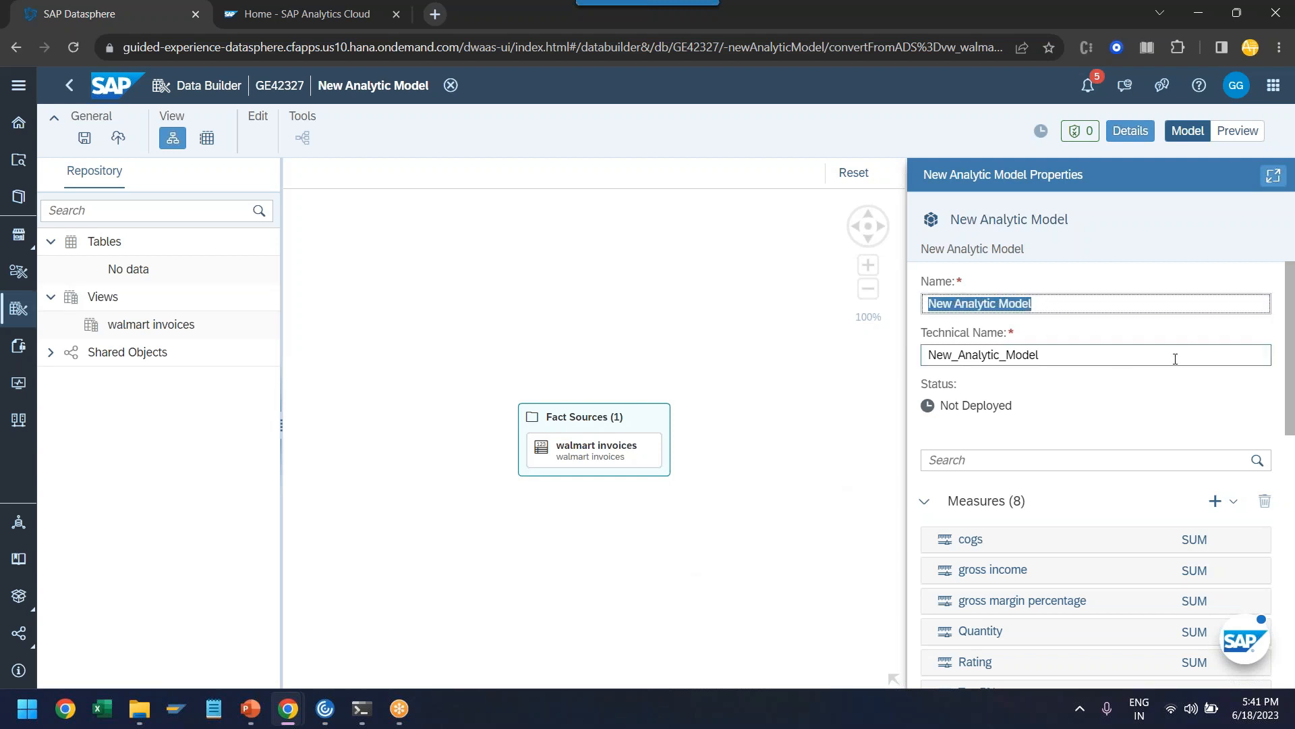
pyautogui.write('Walma')
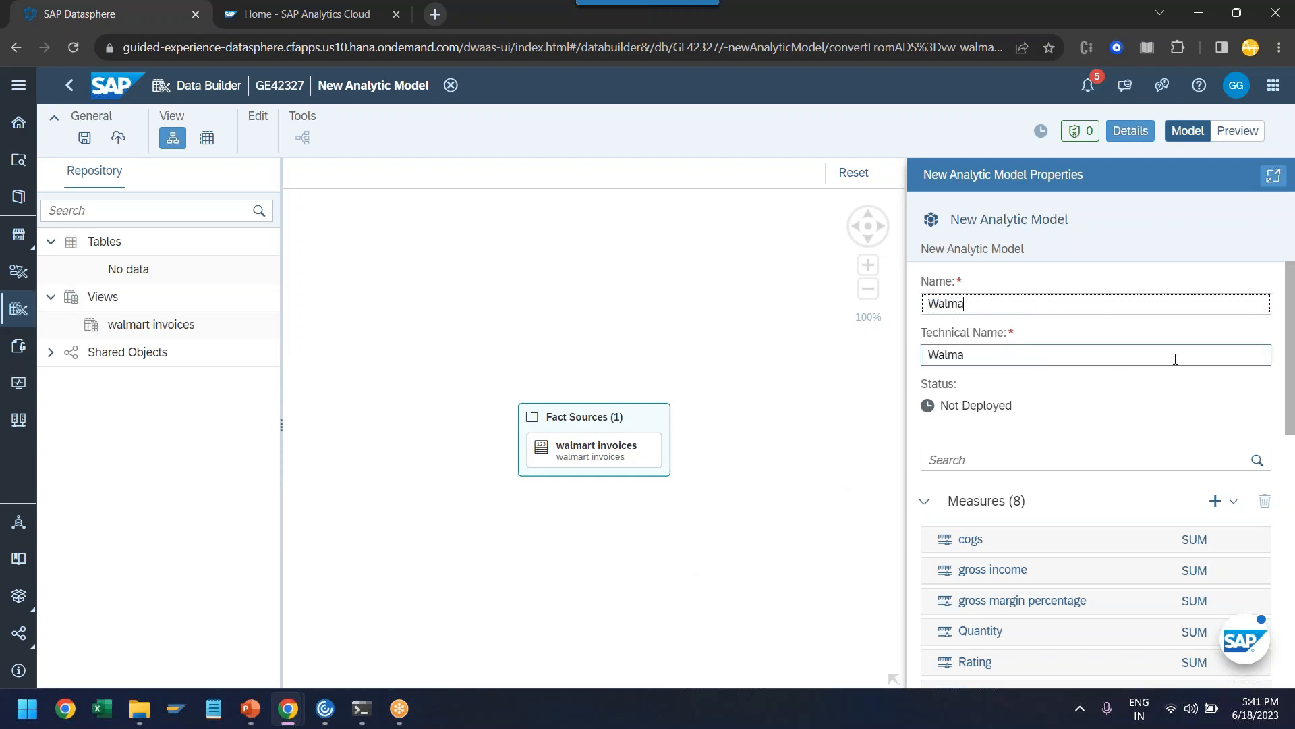
pyautogui.write('rt Analytical Model Data')
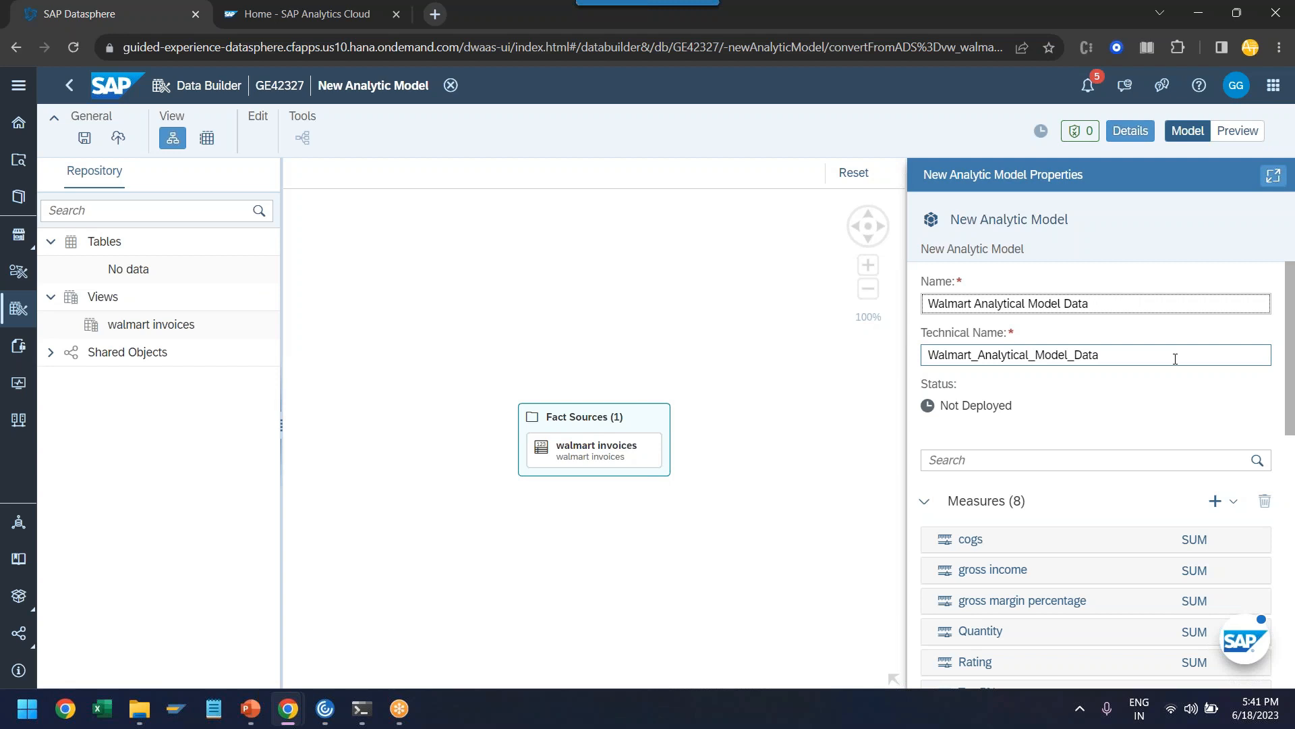
pyautogui.scroll(-10, 1136, 427)
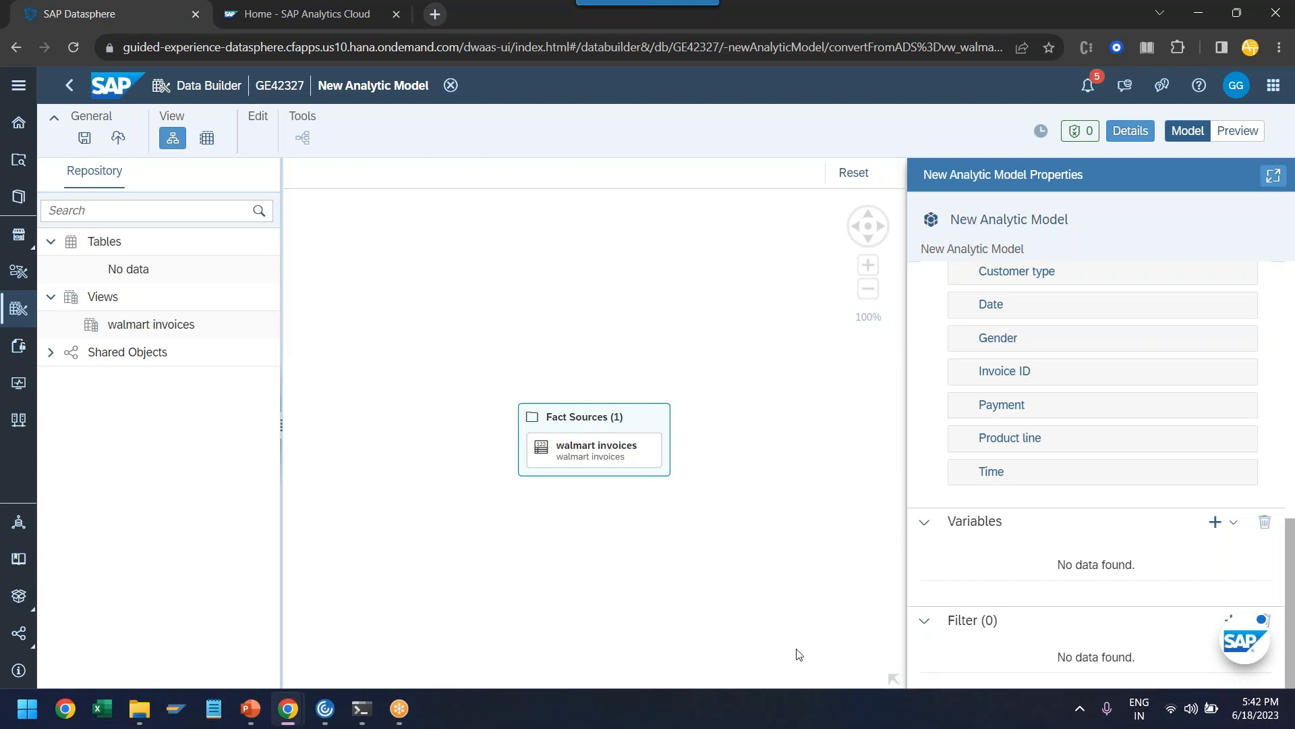
pyautogui.scroll(10, 992, 641)
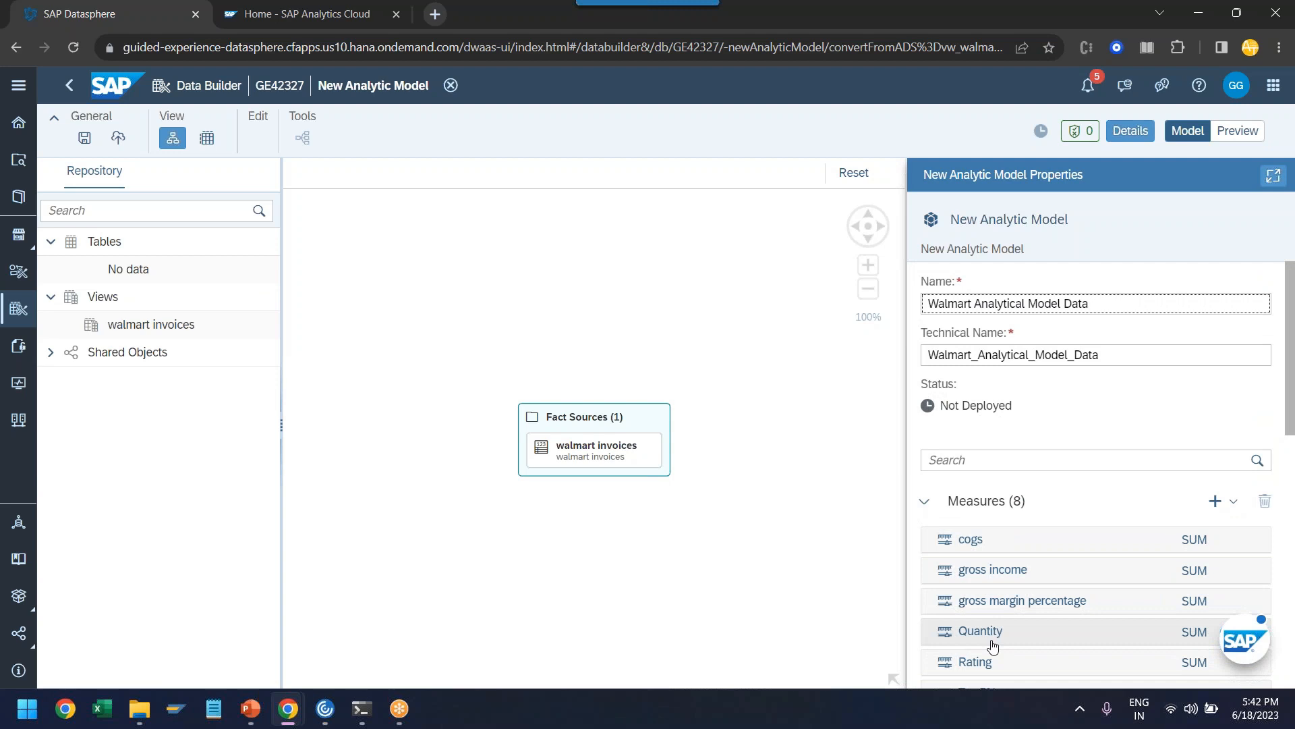
pyautogui.click(118, 137)
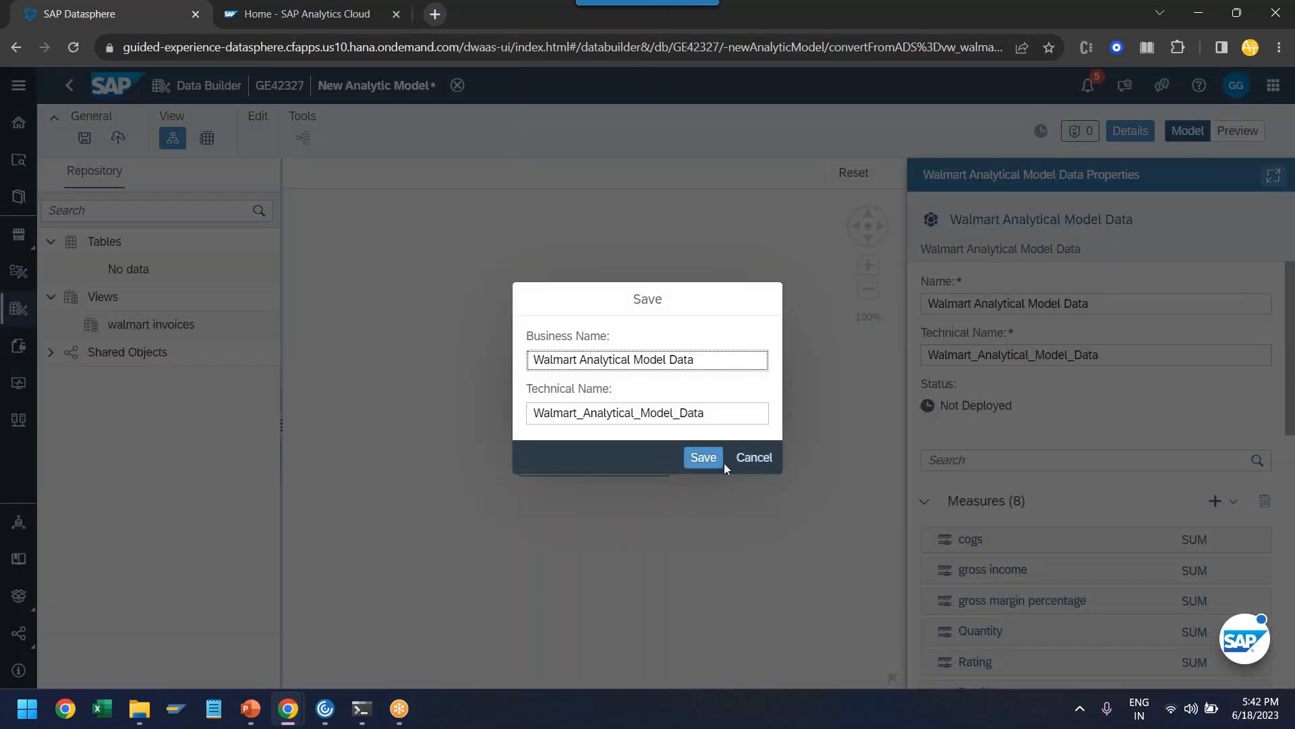
pyautogui.click(707, 458)
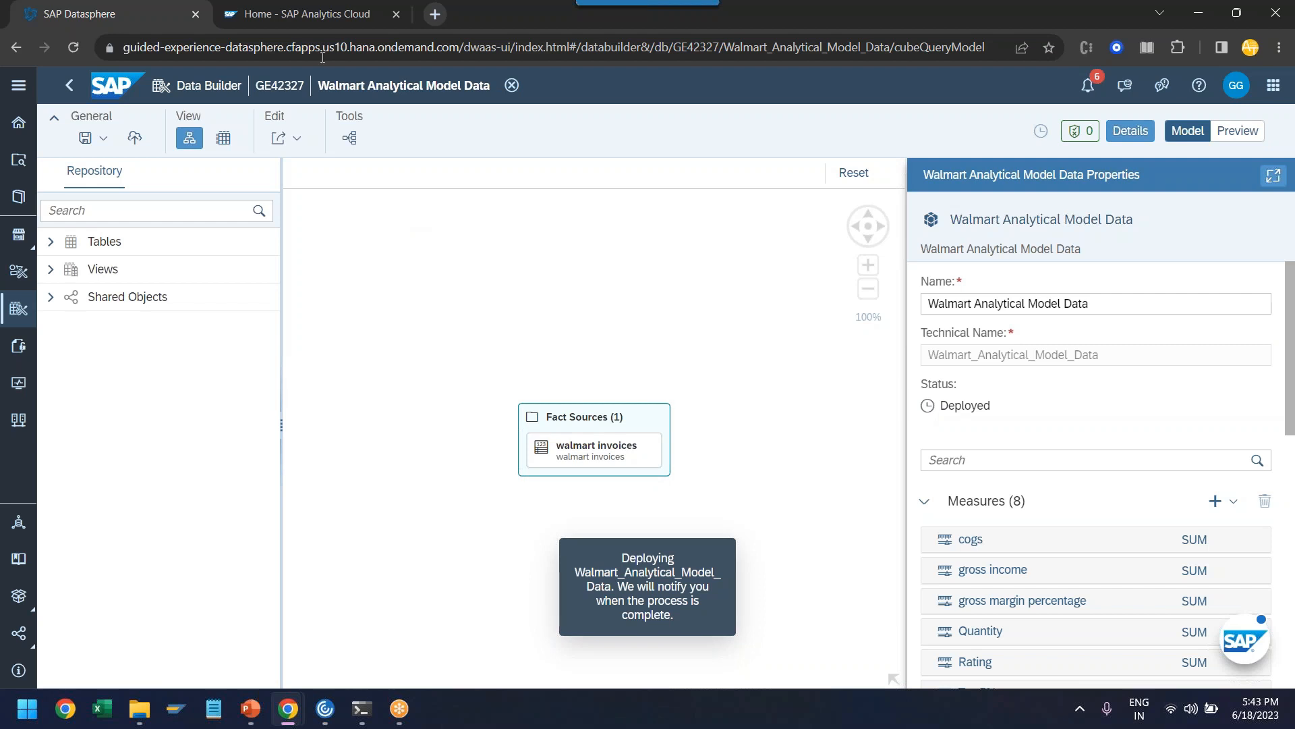
pyautogui.click(306, 17)
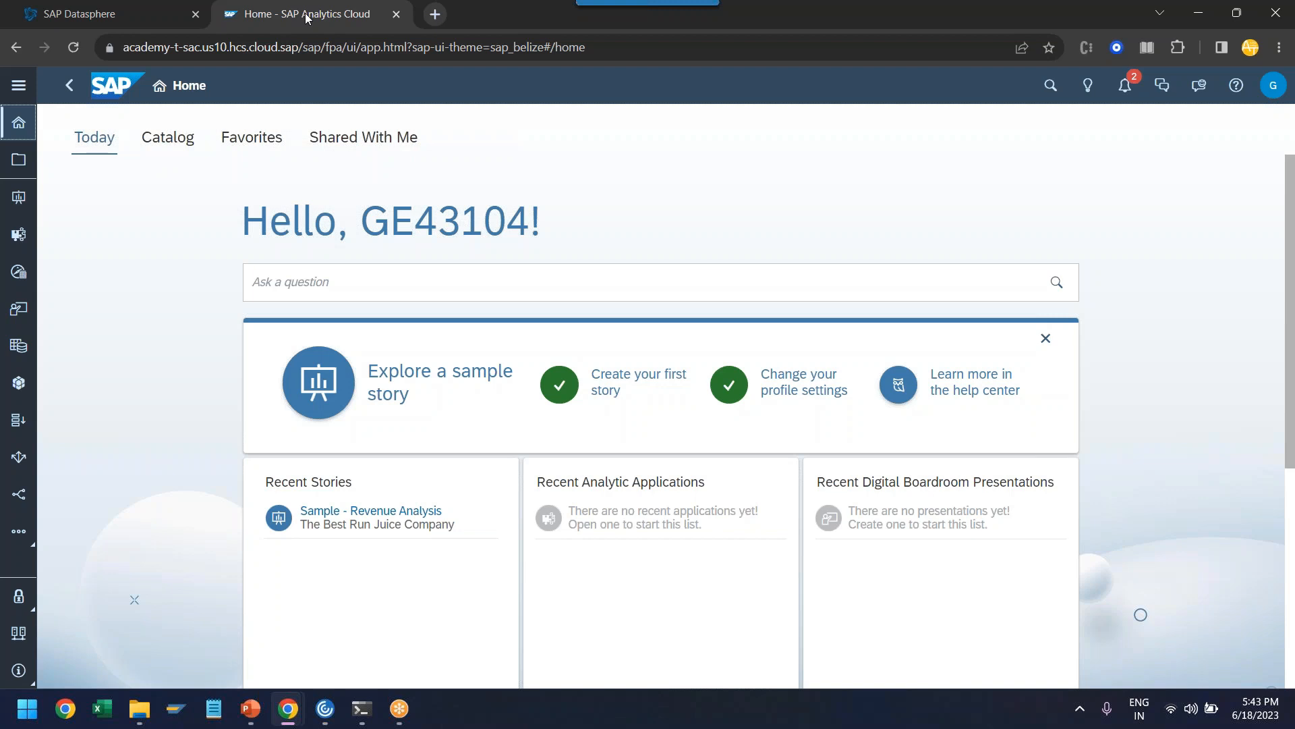
pyautogui.click(59, 19)
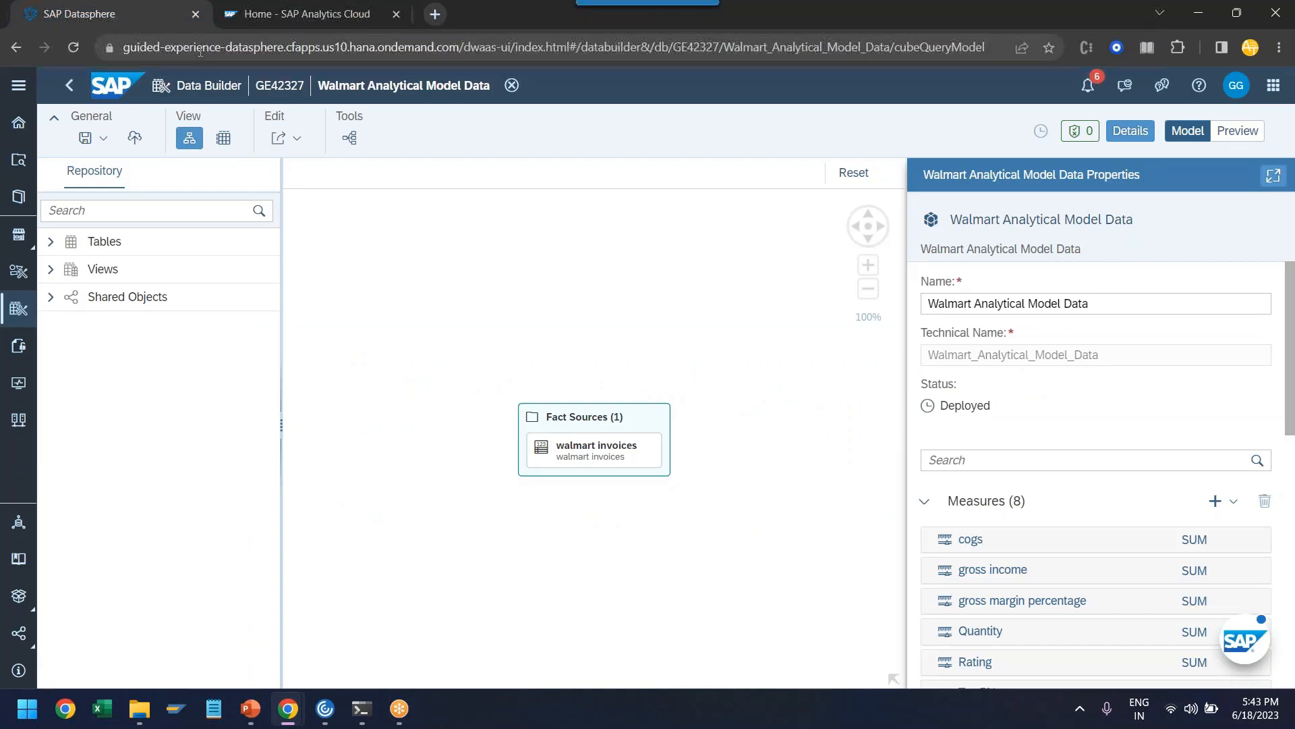
pyautogui.doubleClick(251, 48)
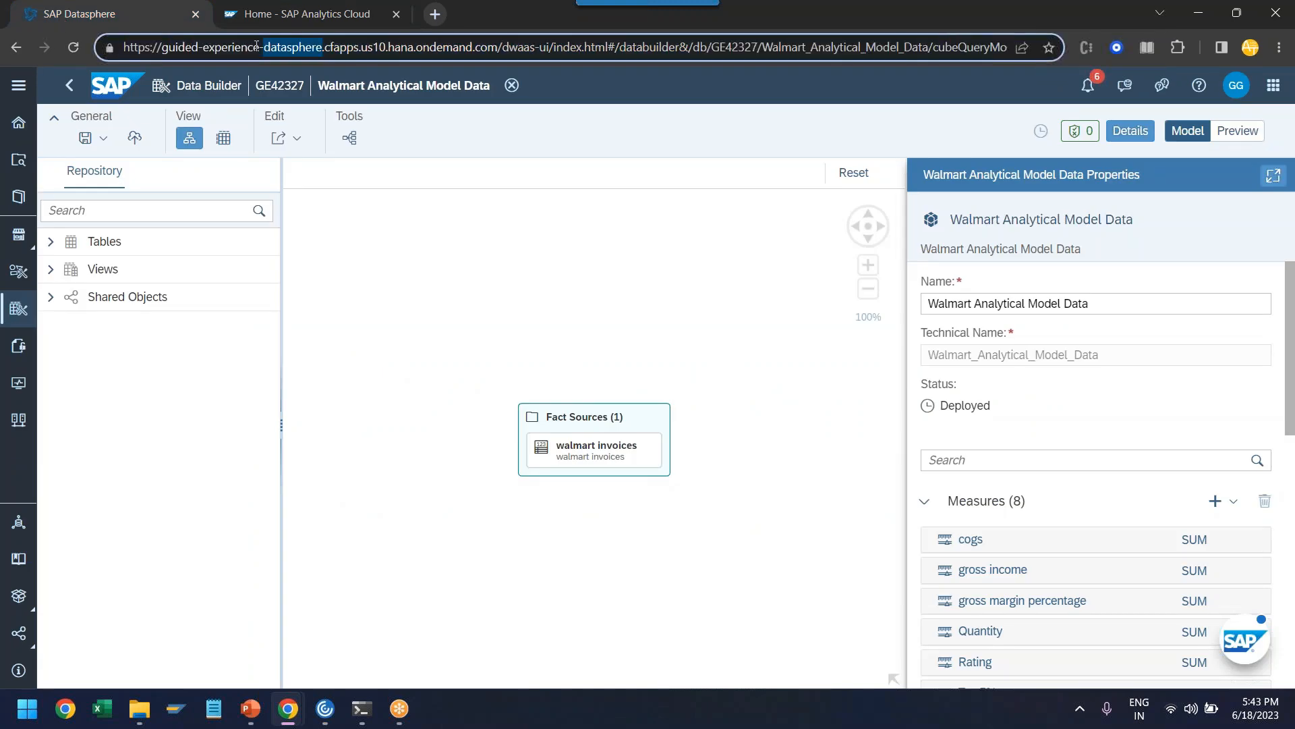
pyautogui.click(305, 13)
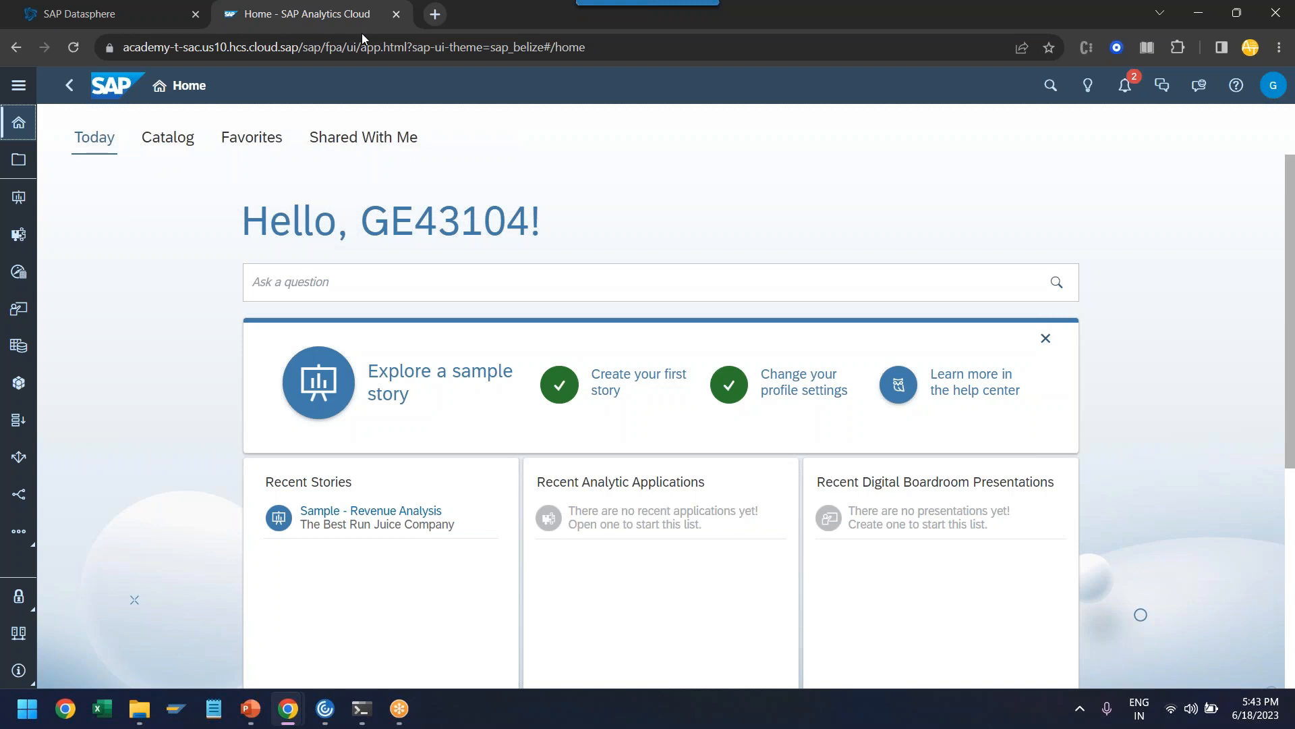
pyautogui.click(90, 18)
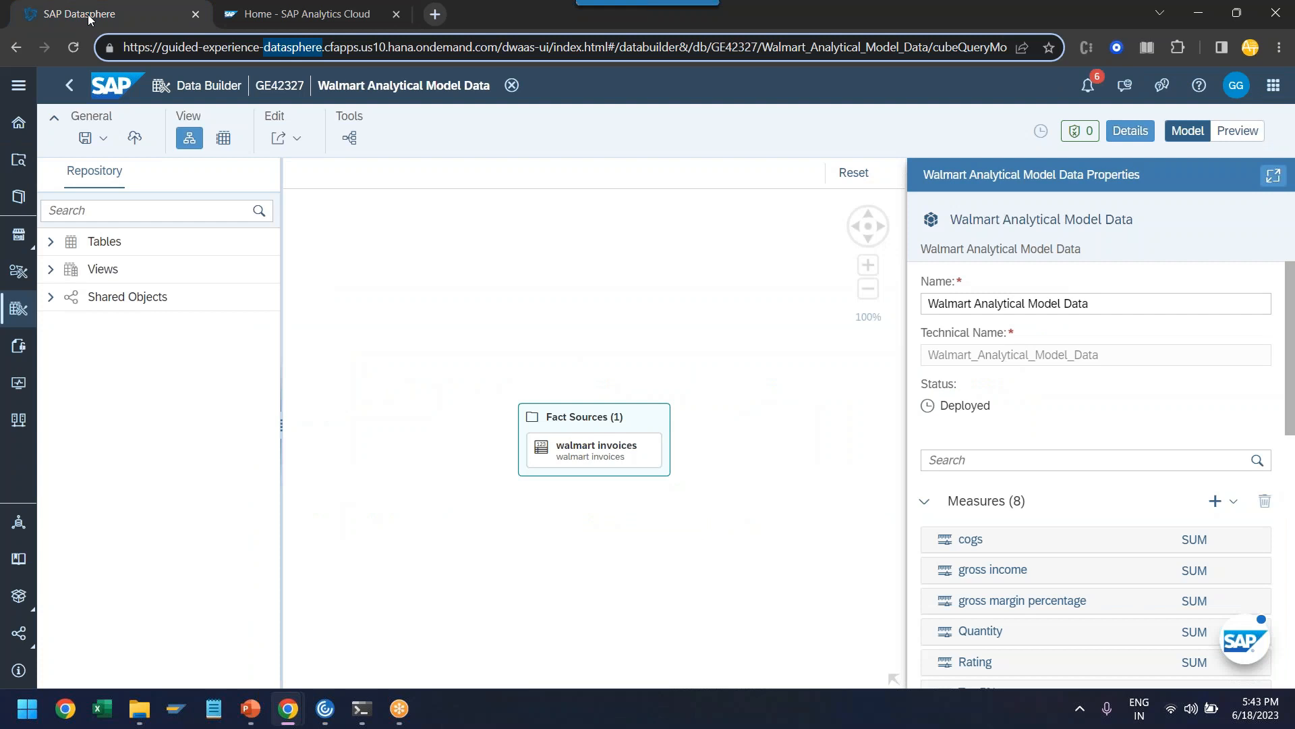
pyautogui.click(257, 18)
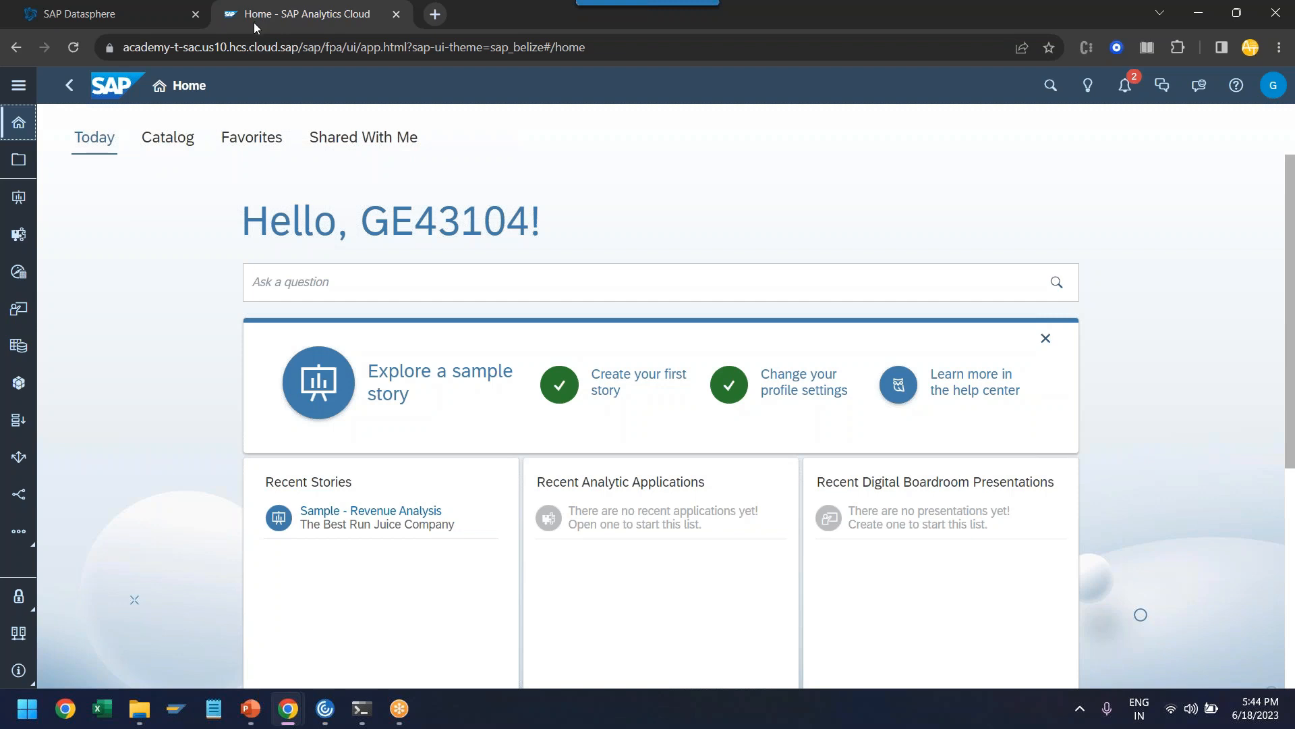
pyautogui.click(135, 17)
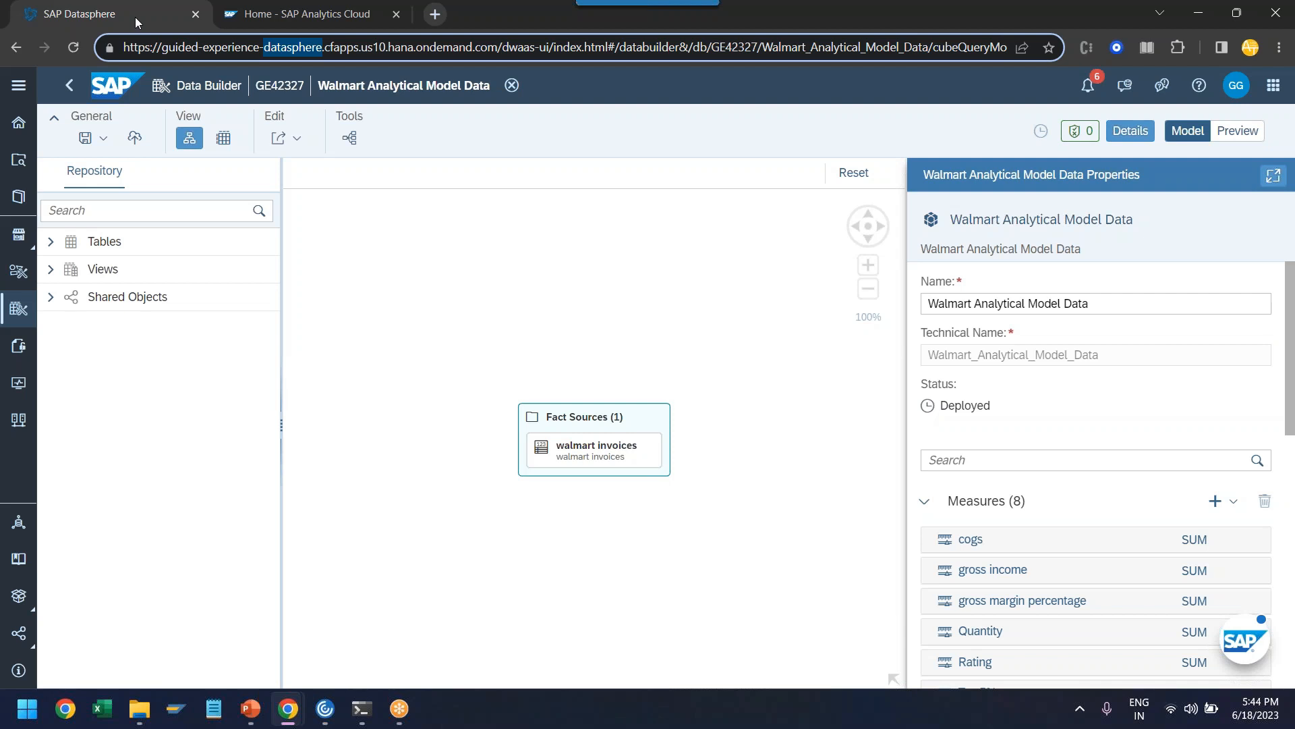
pyautogui.click(326, 25)
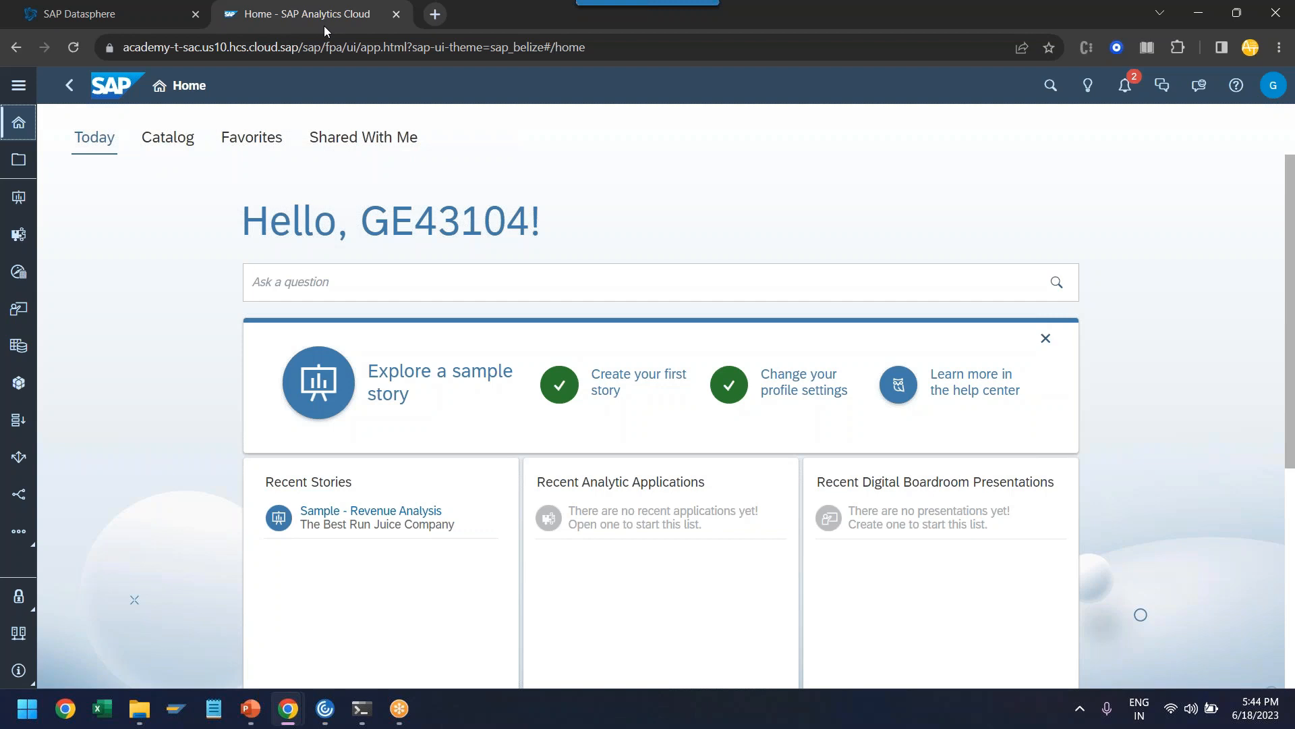
pyautogui.click(128, 25)
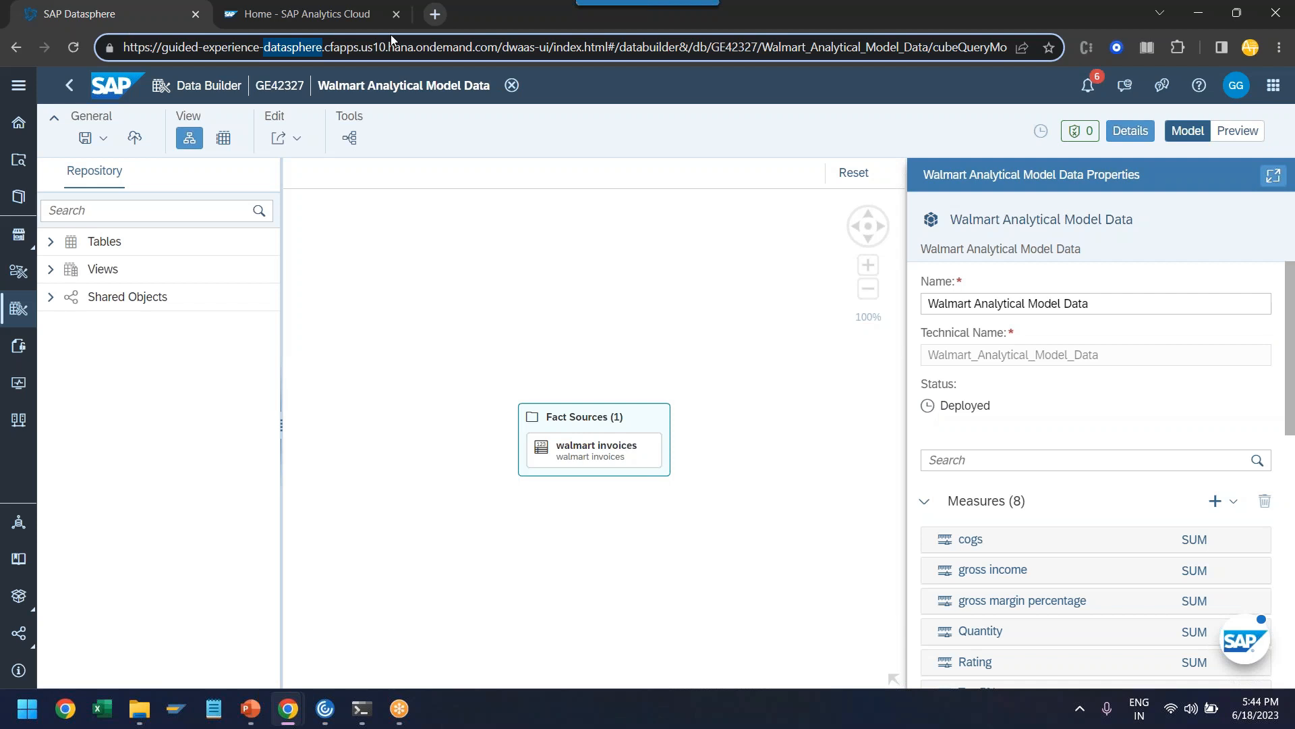
# Switch to SAP Analytics Cloud and create a canvas story with the Optimized Design Experience.
pyautogui.click(317, 15)
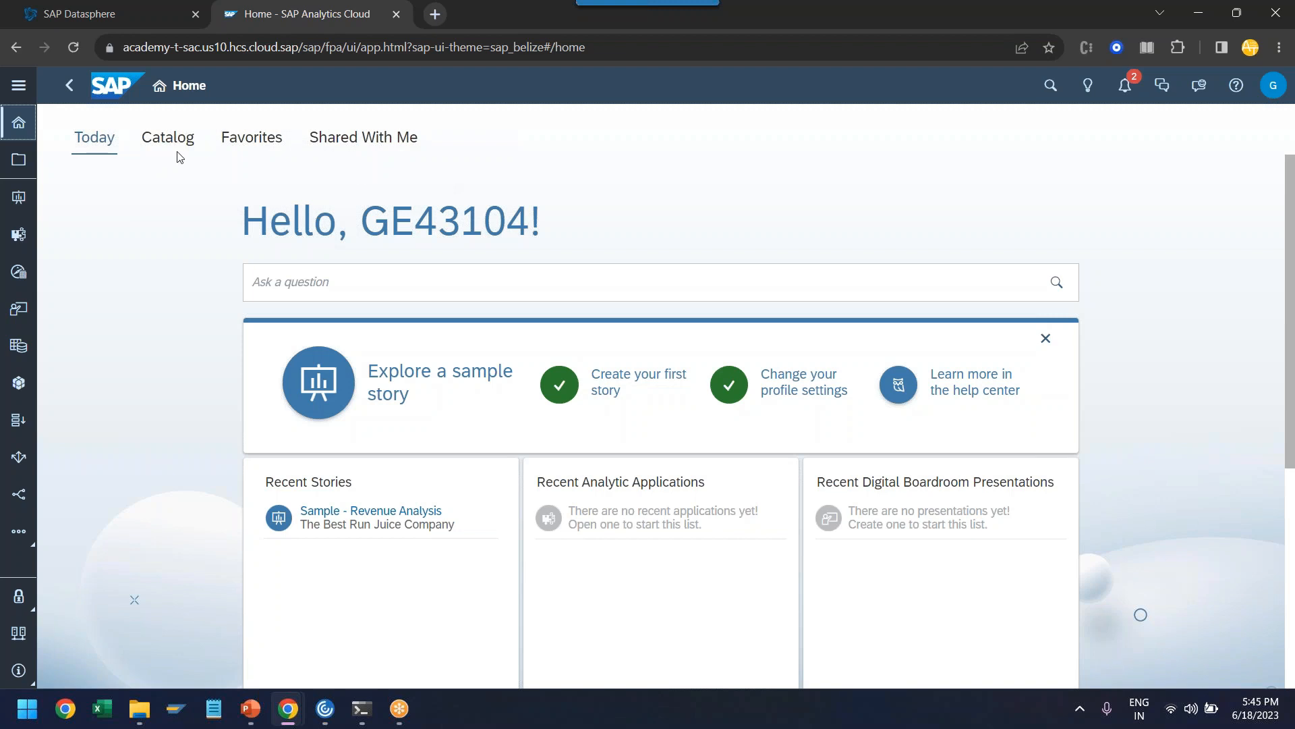
pyautogui.click(18, 85)
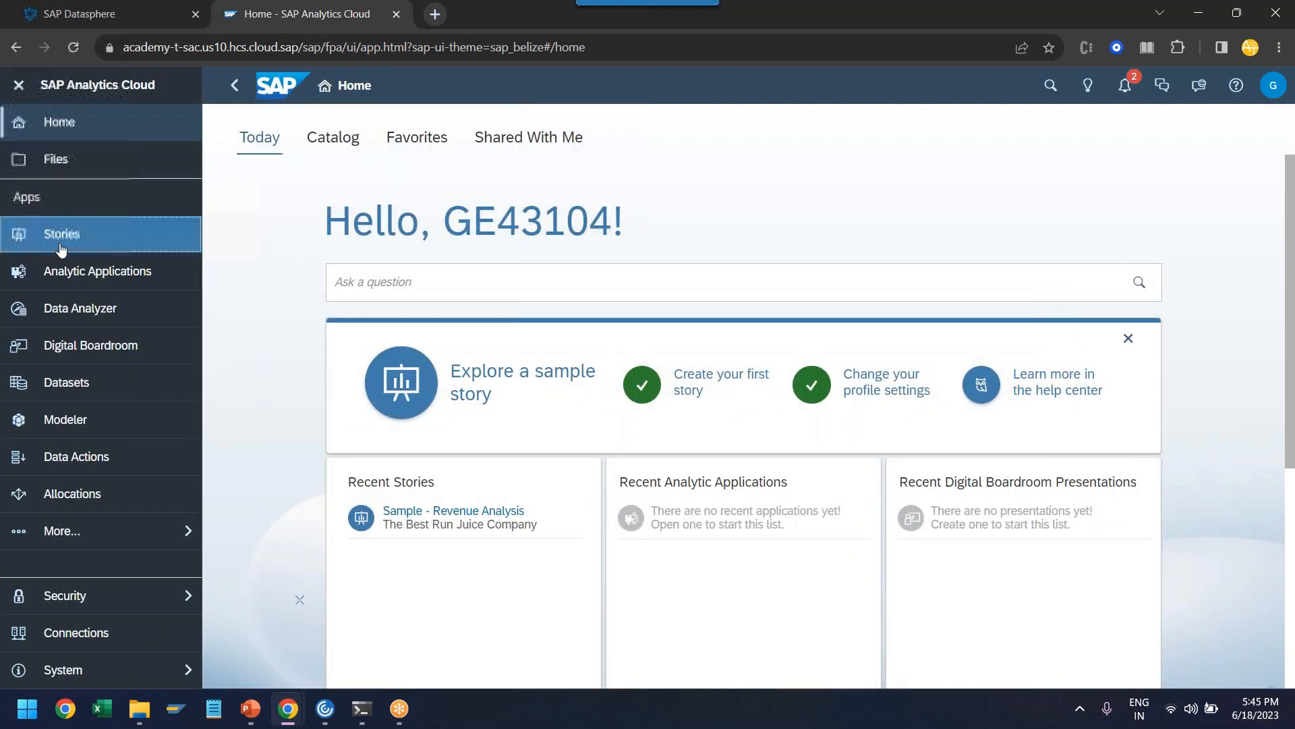
pyautogui.click(62, 234)
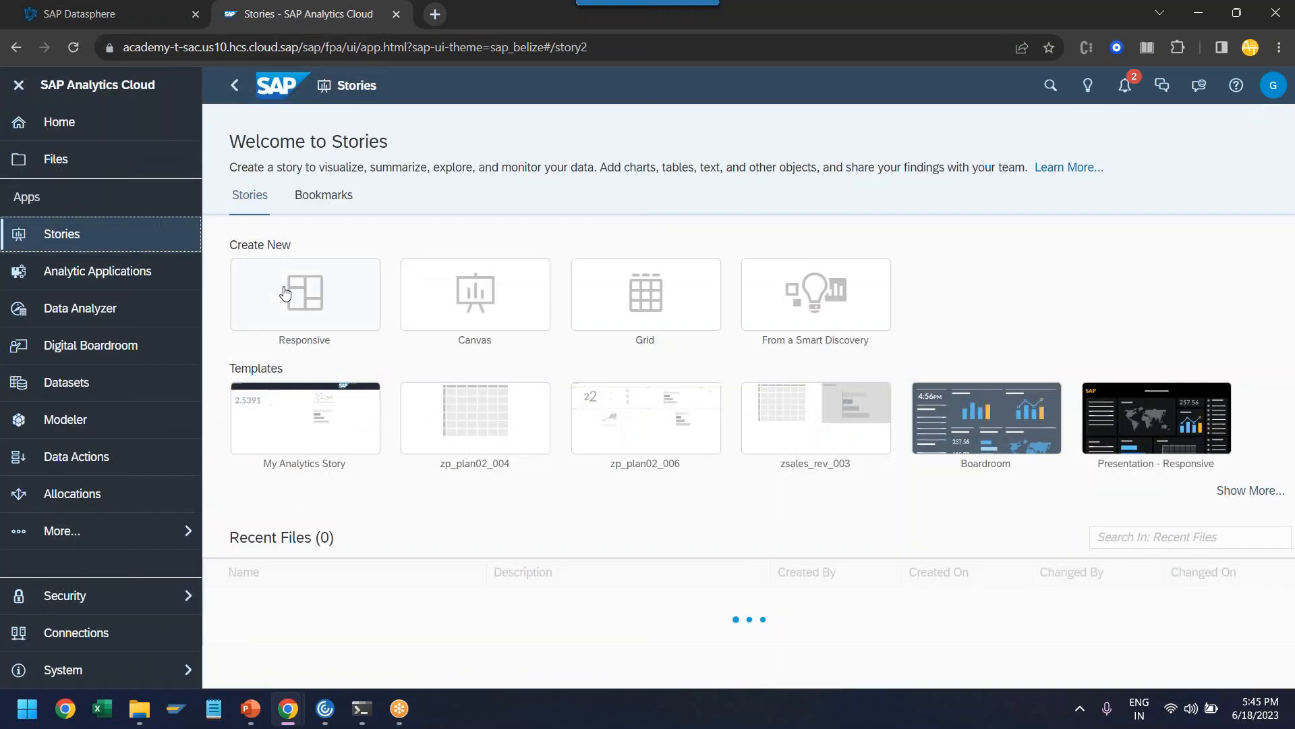
pyautogui.click(464, 294)
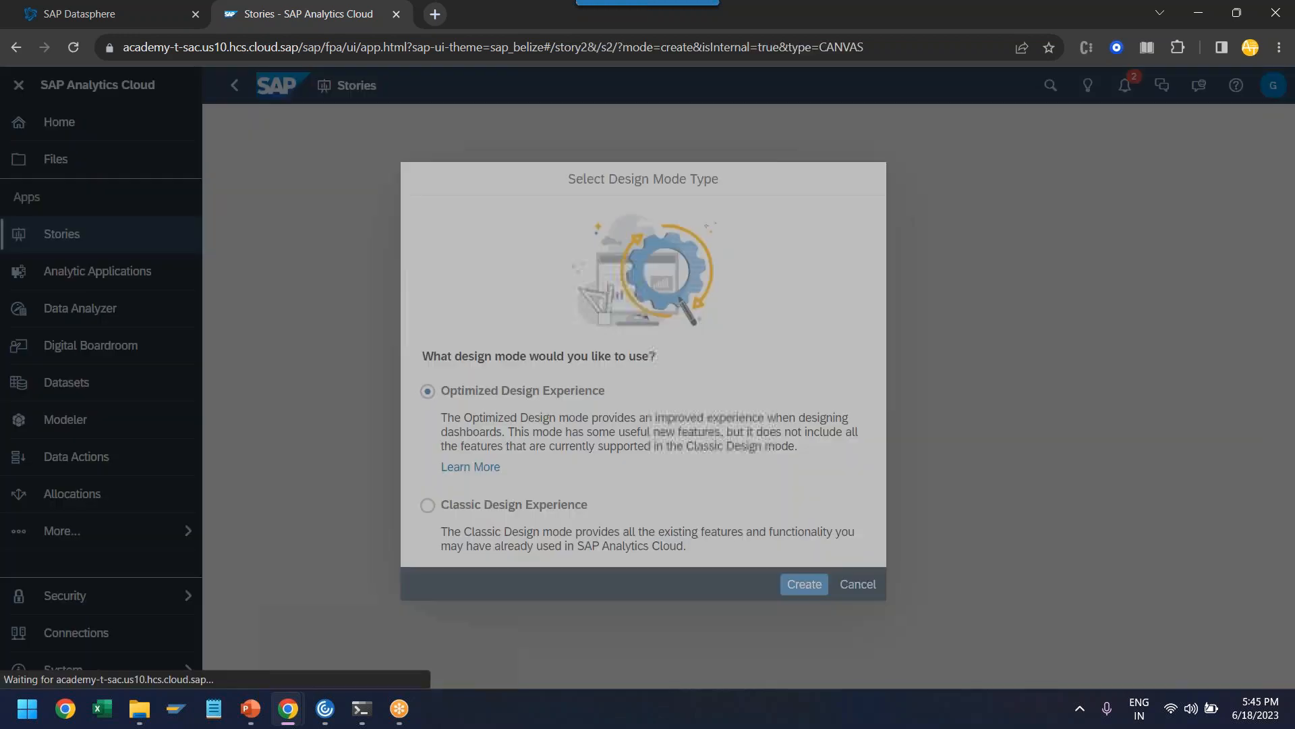
pyautogui.click(809, 581)
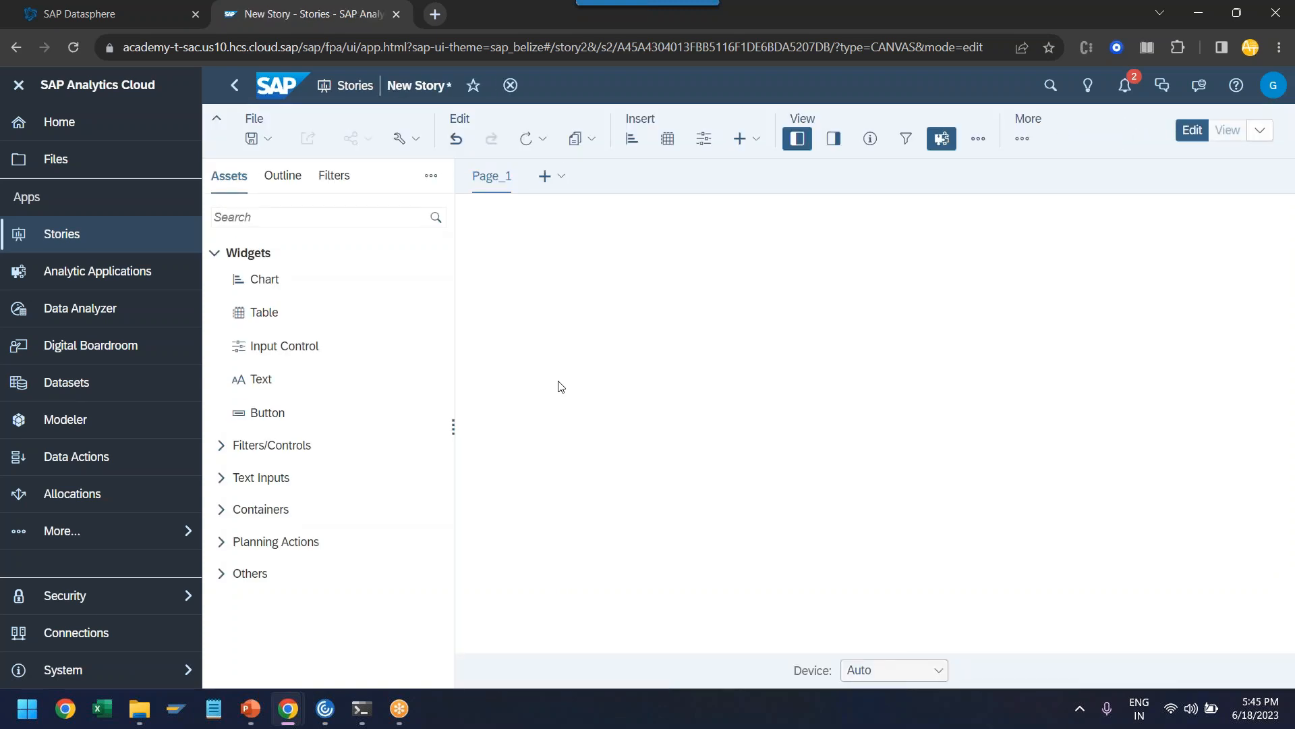
pyautogui.click(18, 84)
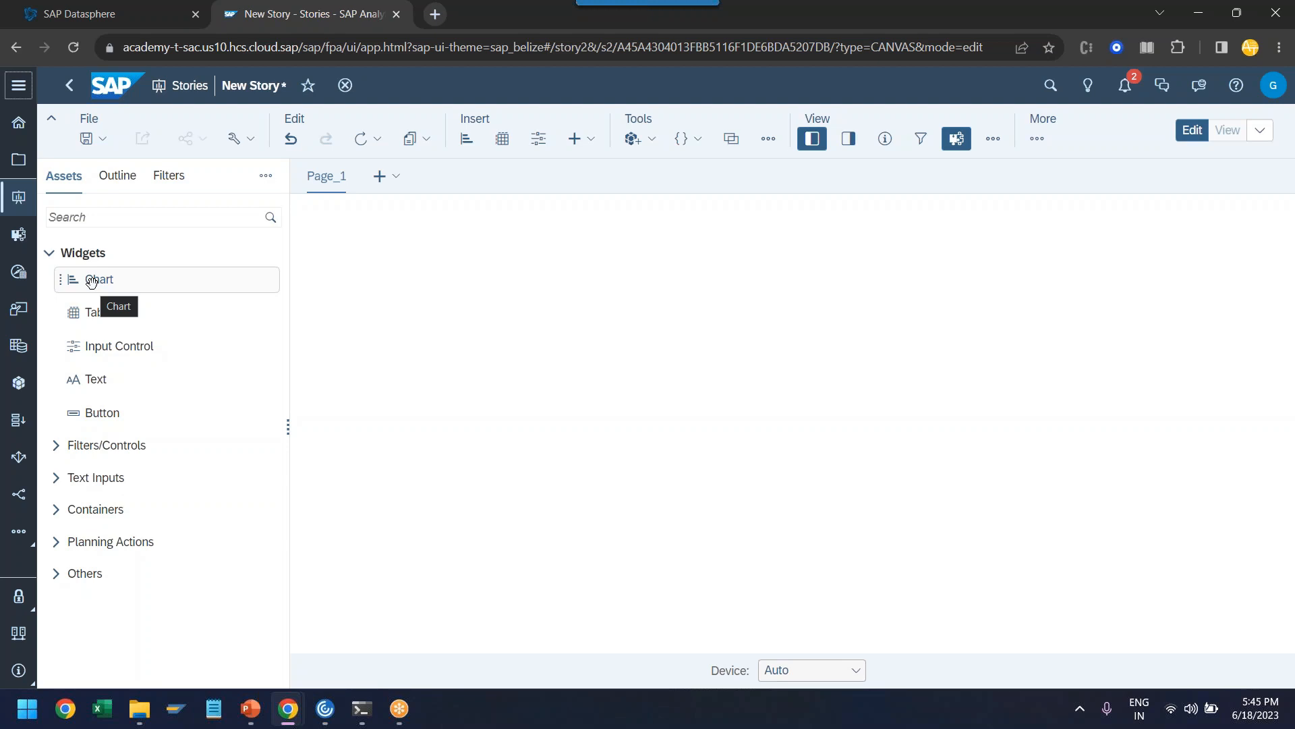
# Add a chart based on Walmart_Analytical_Model_Data from the GE32499 Datasphere connection and place it in the page's upper-left corner.
pyautogui.moveTo(91, 281); pyautogui.dragTo(396, 289)
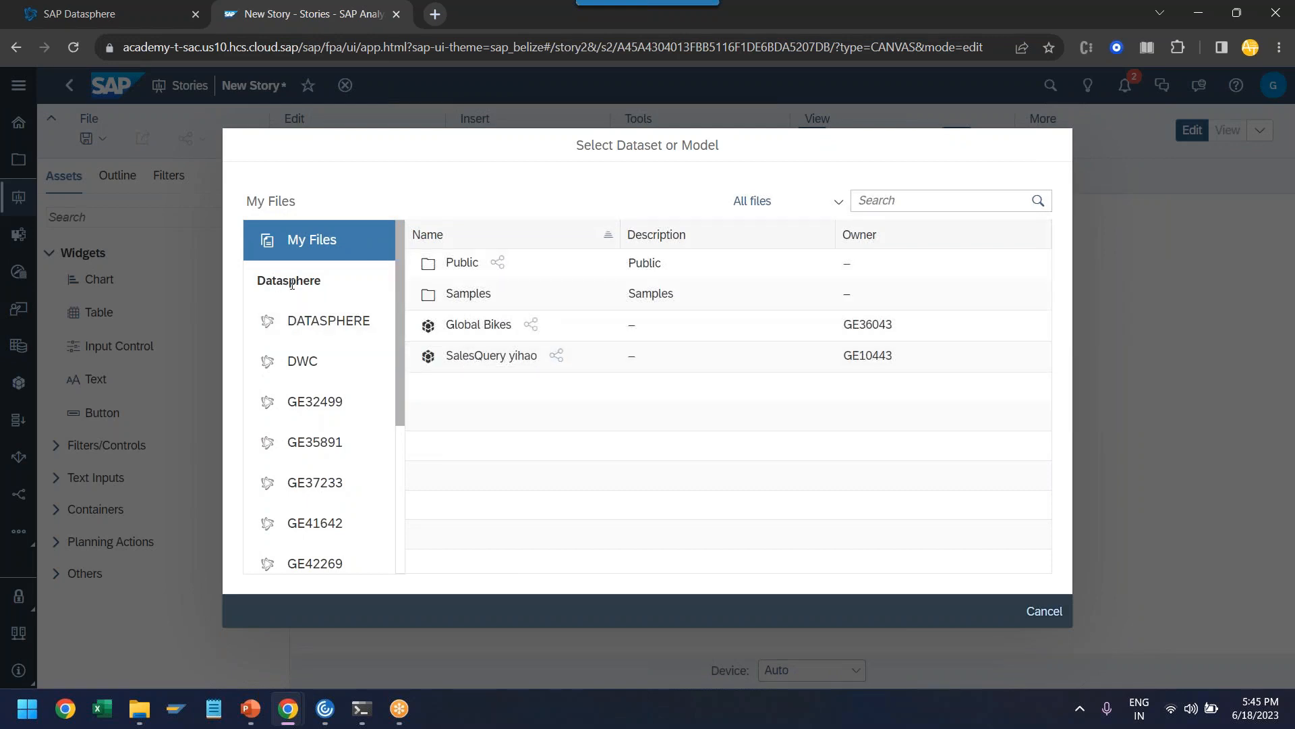
pyautogui.click(314, 400)
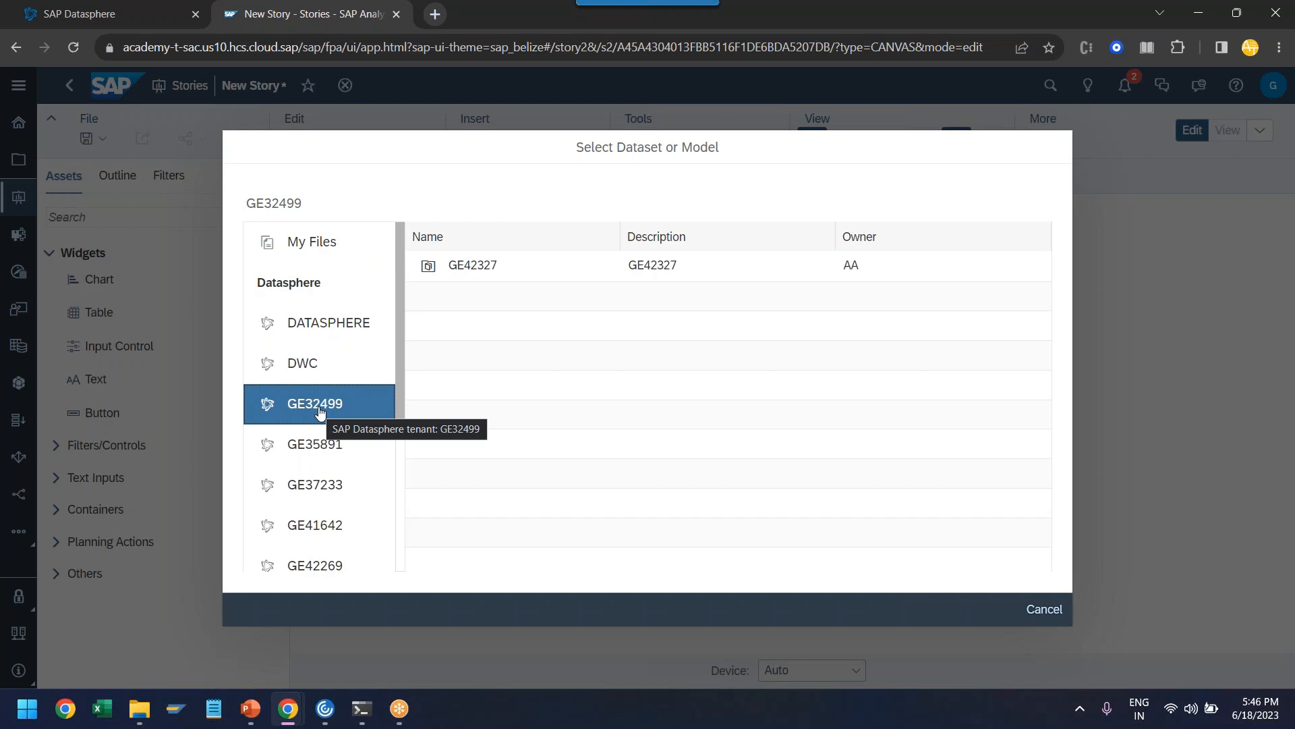
pyautogui.click(481, 267)
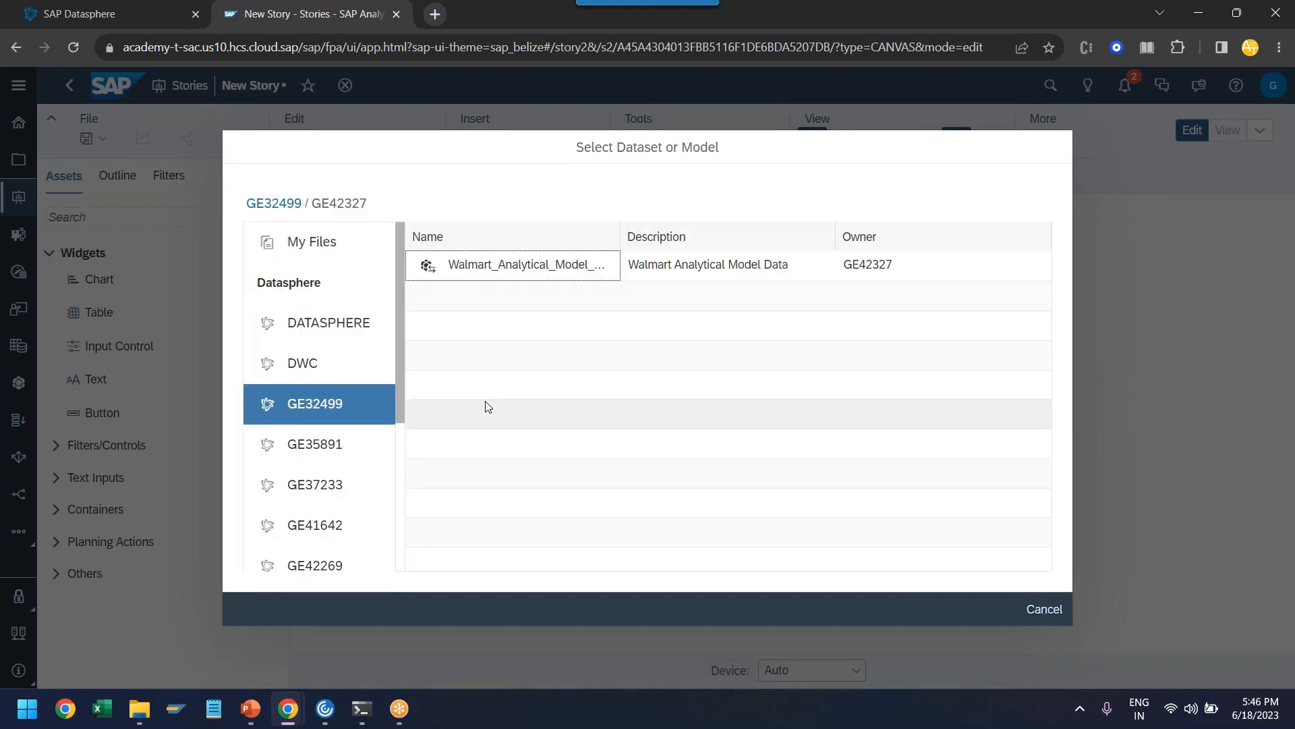
pyautogui.click(504, 270)
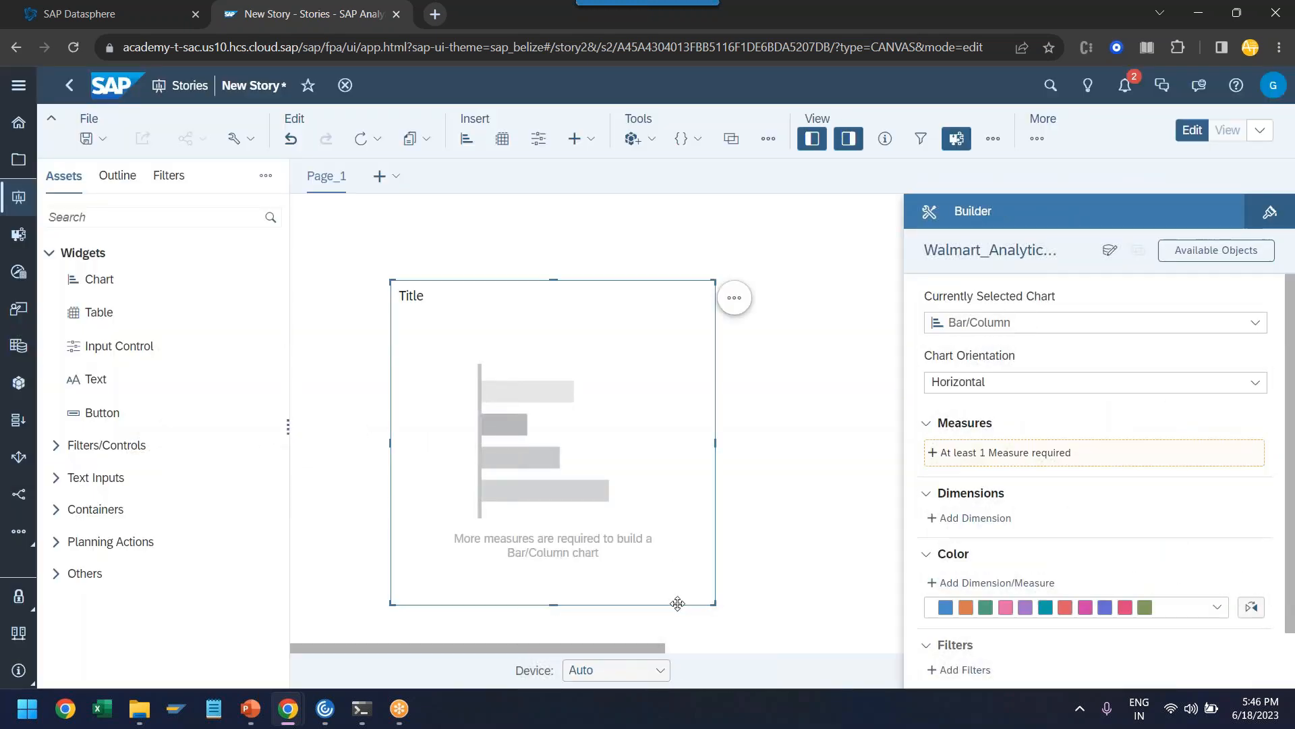
pyautogui.moveTo(677, 603); pyautogui.dragTo(576, 517)
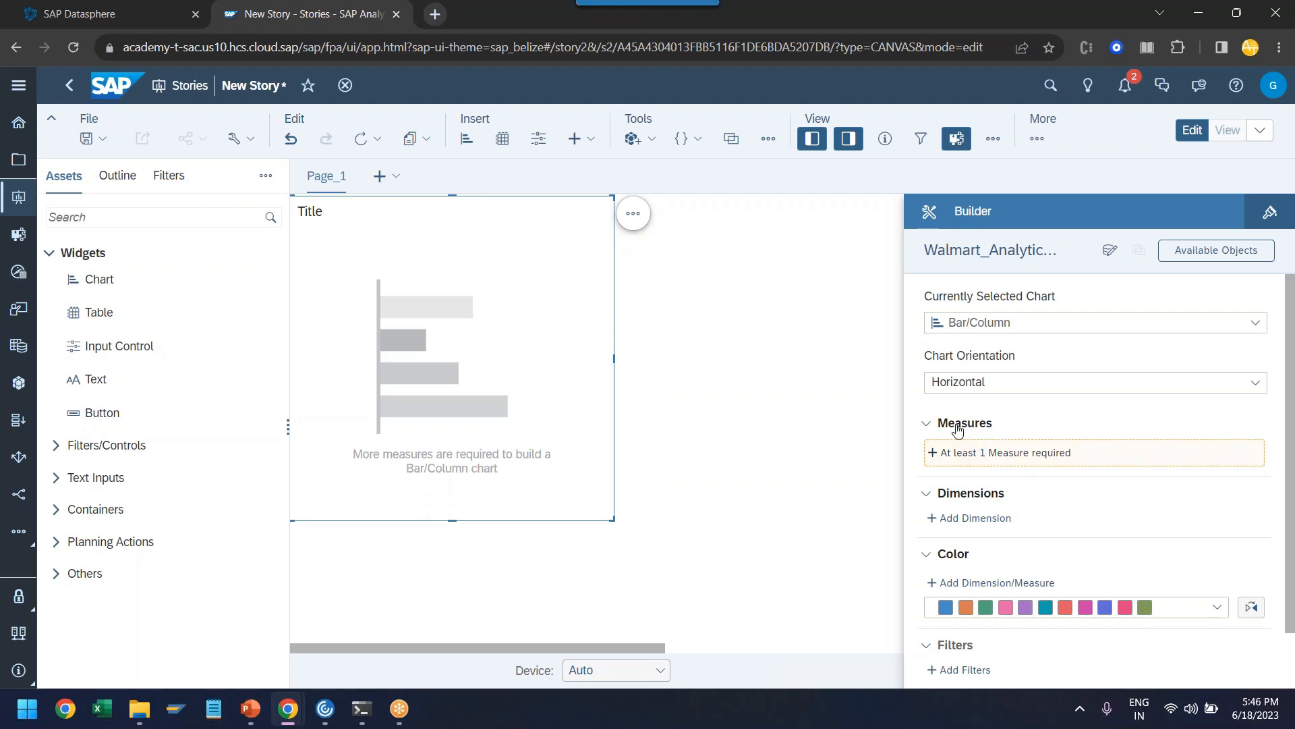
# Assign the measure Total and the dimension Customer type to the bar chart.
pyautogui.click(981, 458)
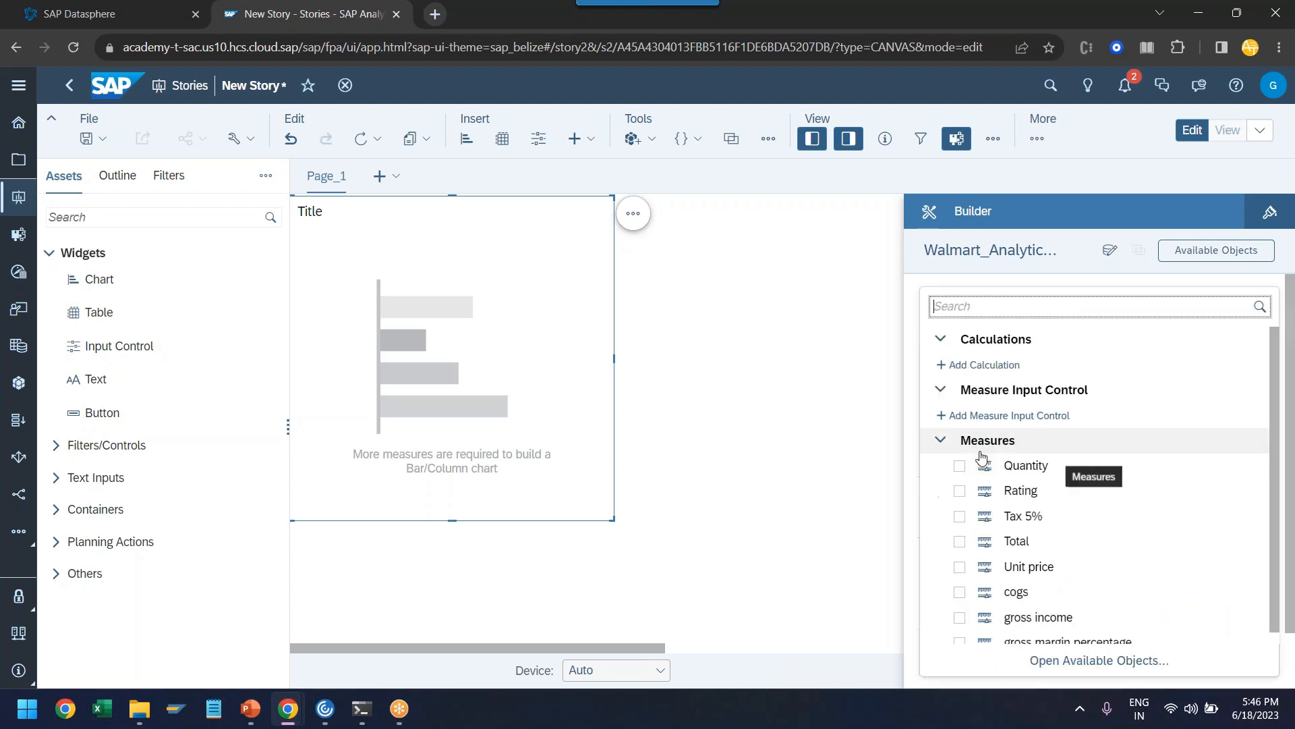
pyautogui.click(960, 542)
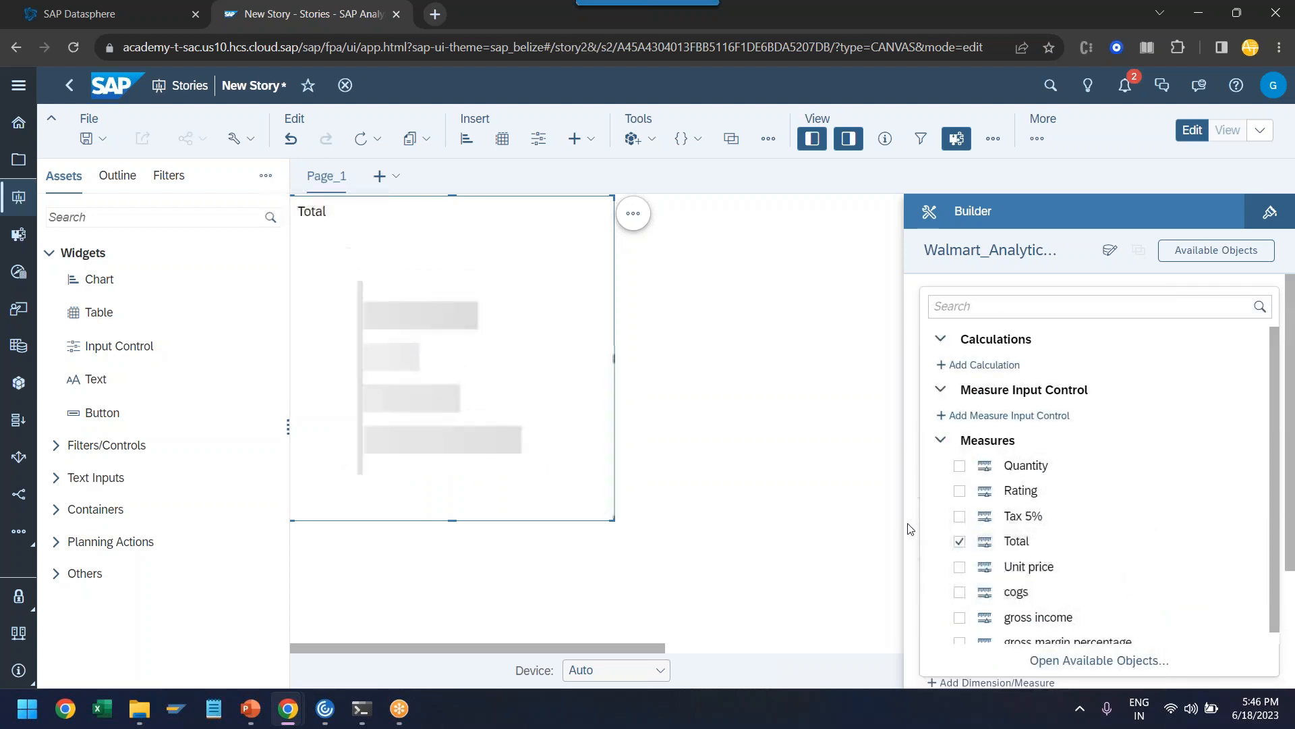
pyautogui.click(992, 540)
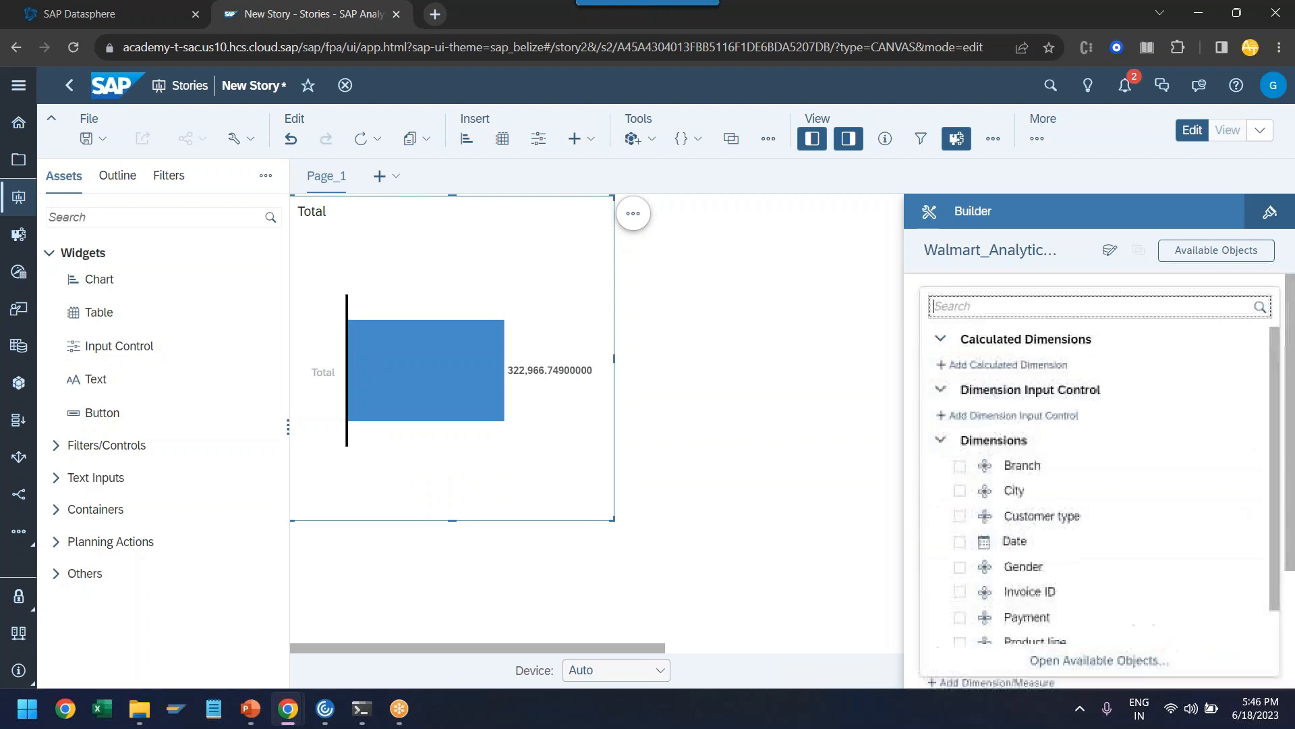
pyautogui.click(959, 516)
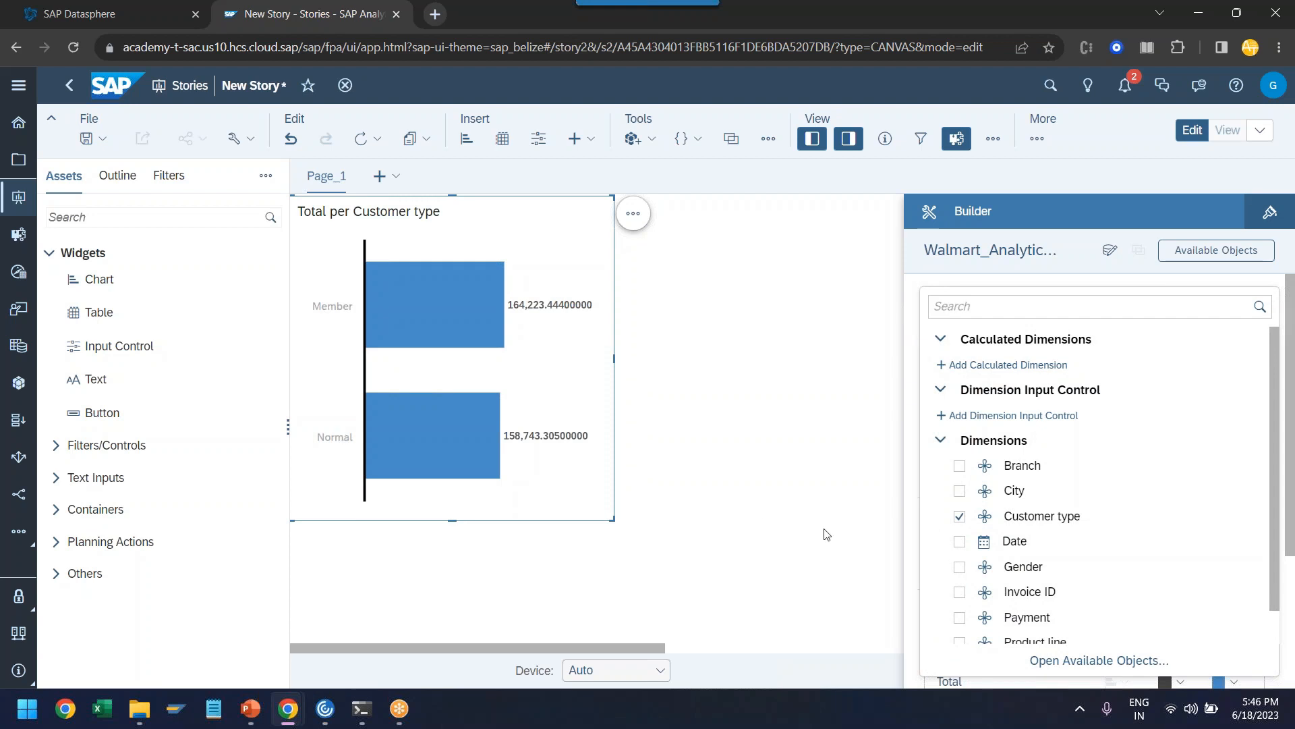
pyautogui.click(804, 530)
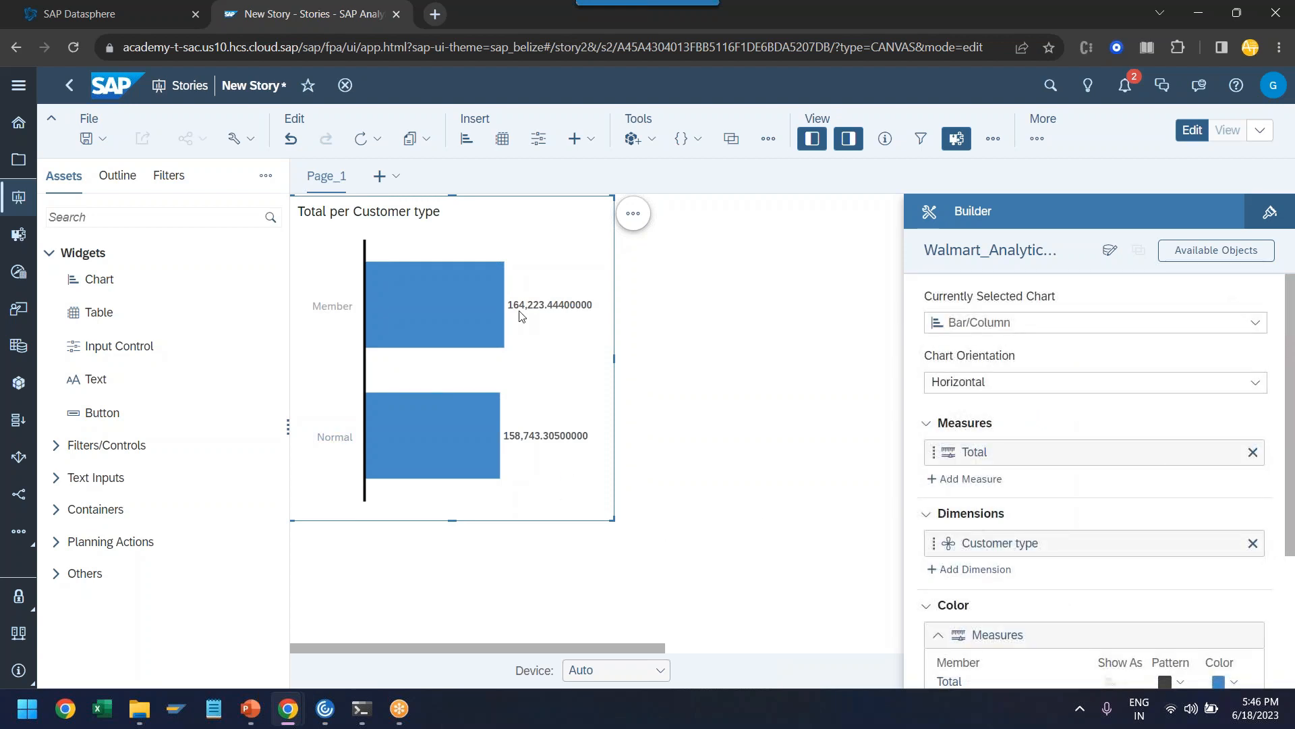
# Resize the Total per Customer type chart to be wider and shorter, and deselect it.
pyautogui.moveTo(533, 309)
pyautogui.moveTo(613, 520); pyautogui.dragTo(670, 454)
pyautogui.click(671, 500)
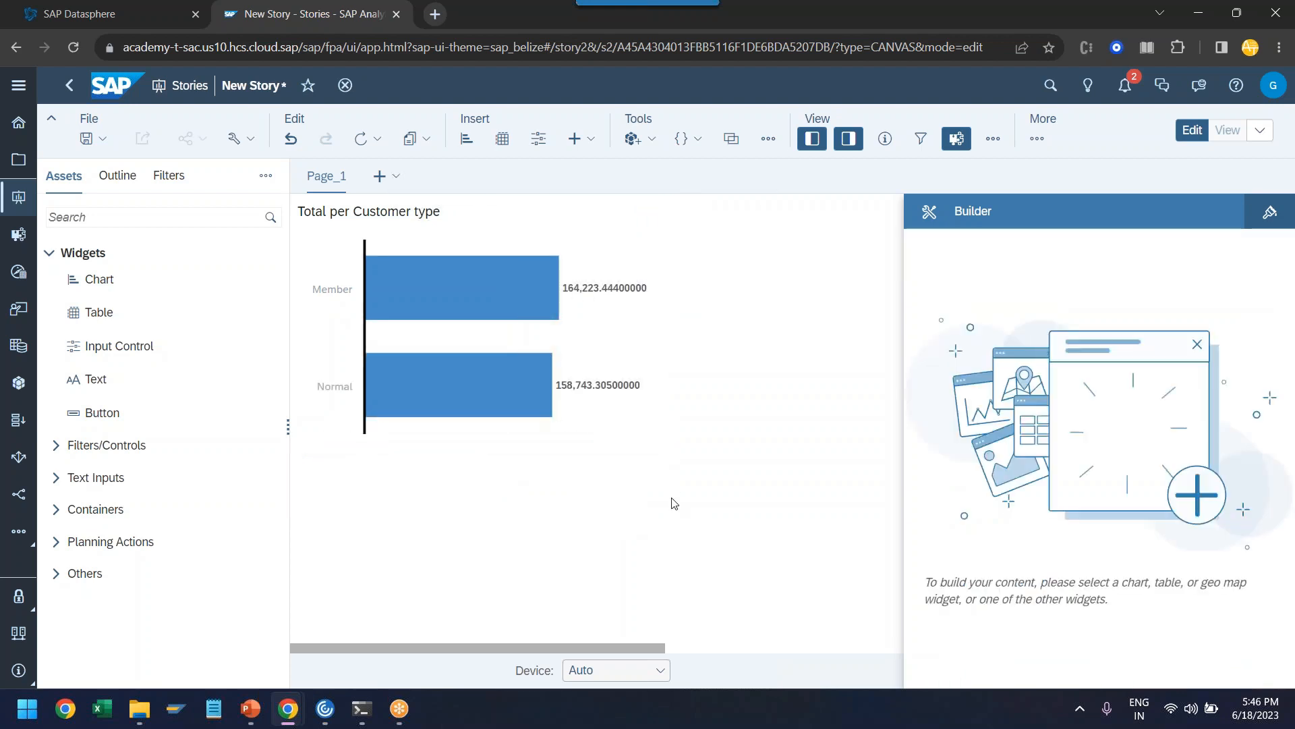
# Add a second chart beside the Total per Customer type chart, with the measure Total and the dimension City.
pyautogui.moveTo(209, 280); pyautogui.dragTo(767, 249)
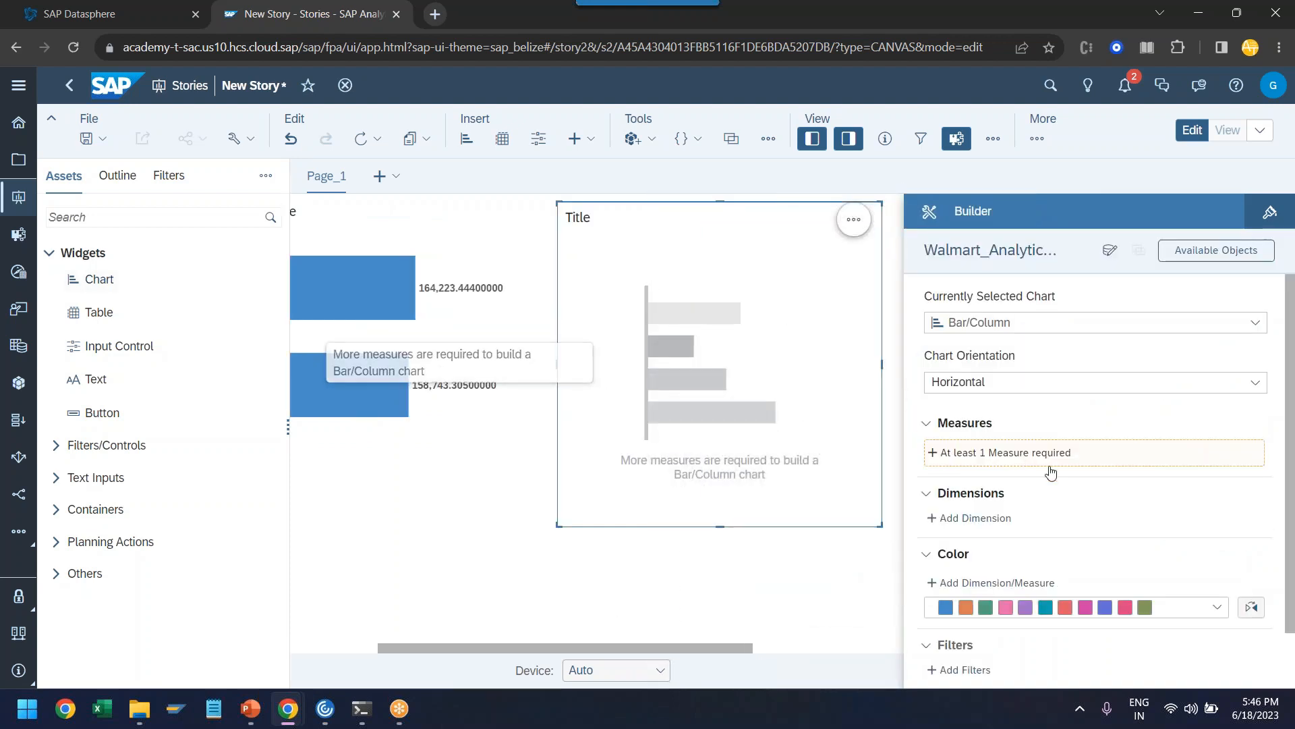
pyautogui.click(998, 453)
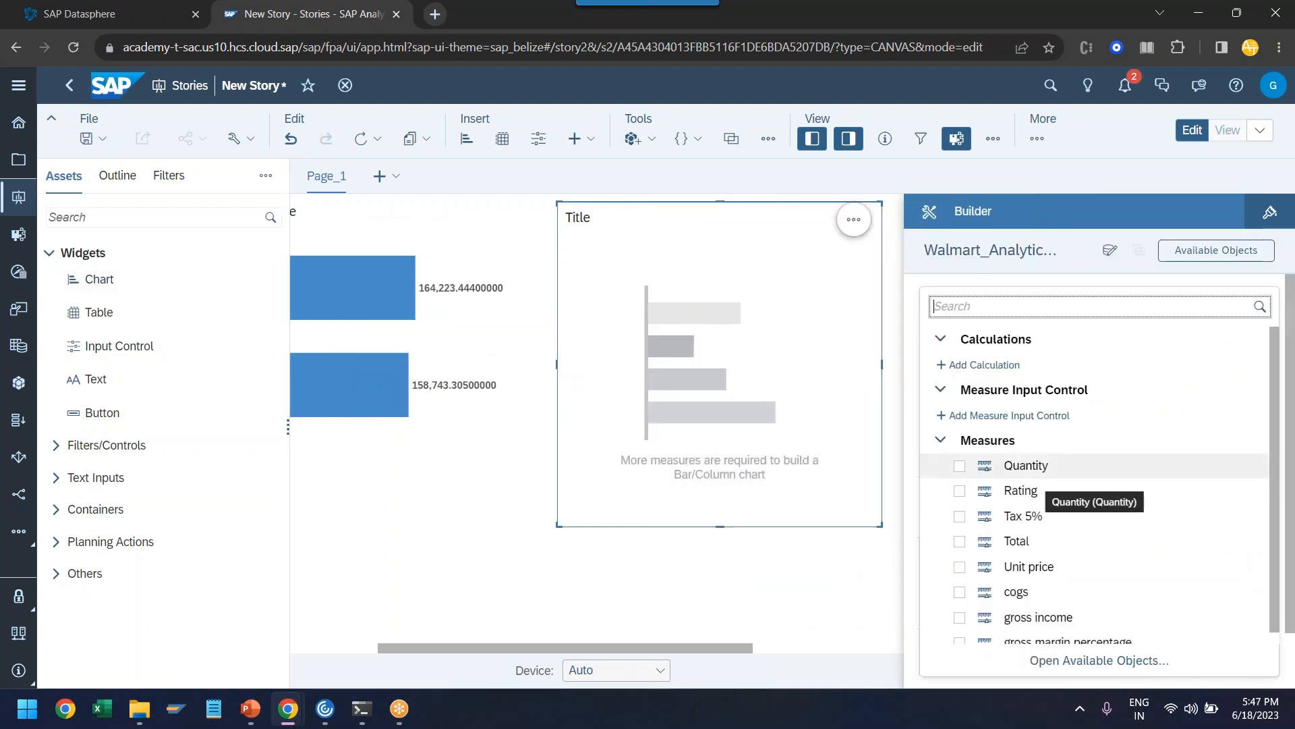
pyautogui.click(958, 540)
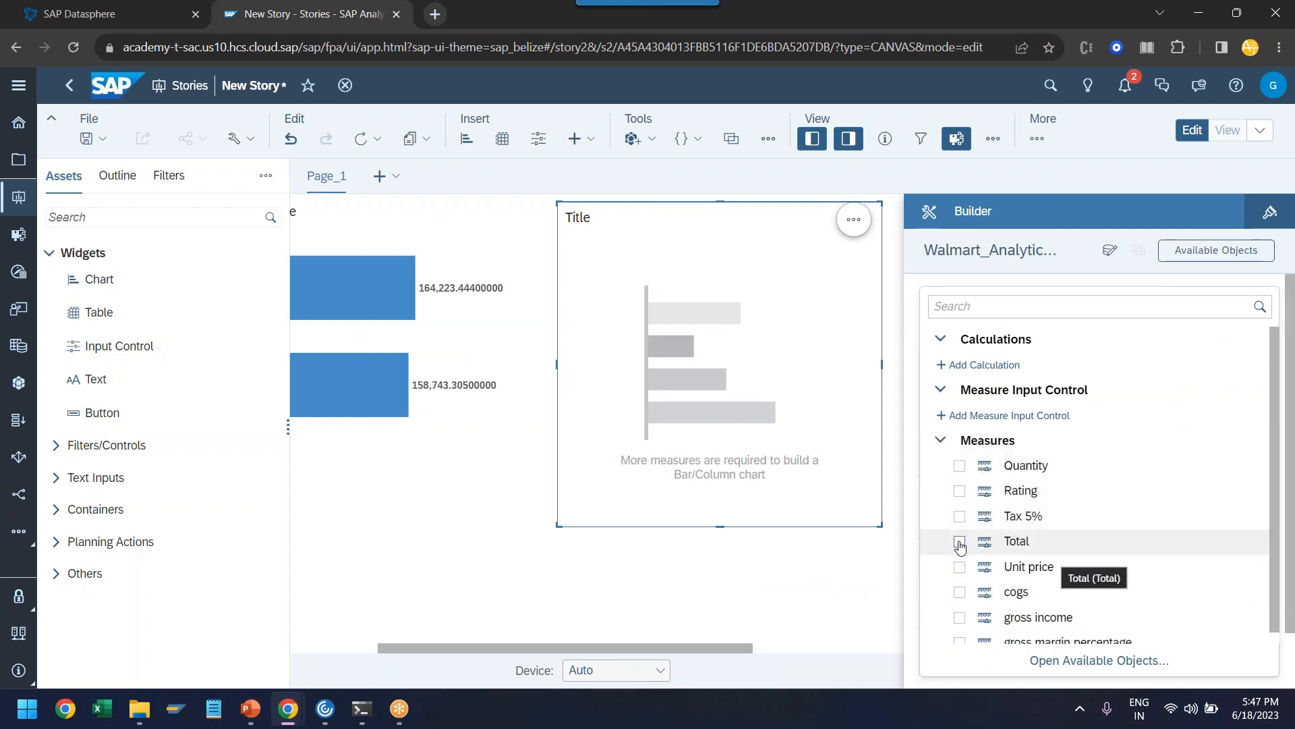
pyautogui.click(917, 517)
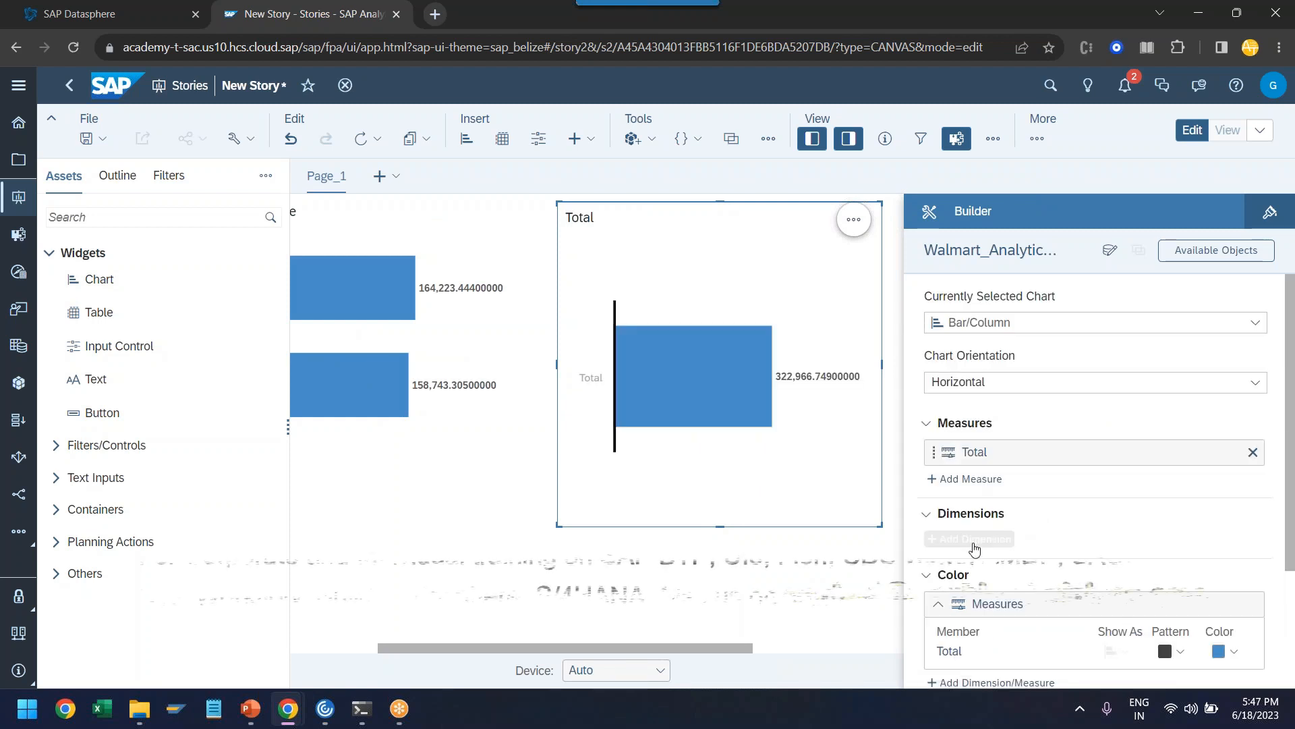
pyautogui.click(978, 539)
pyautogui.click(975, 491)
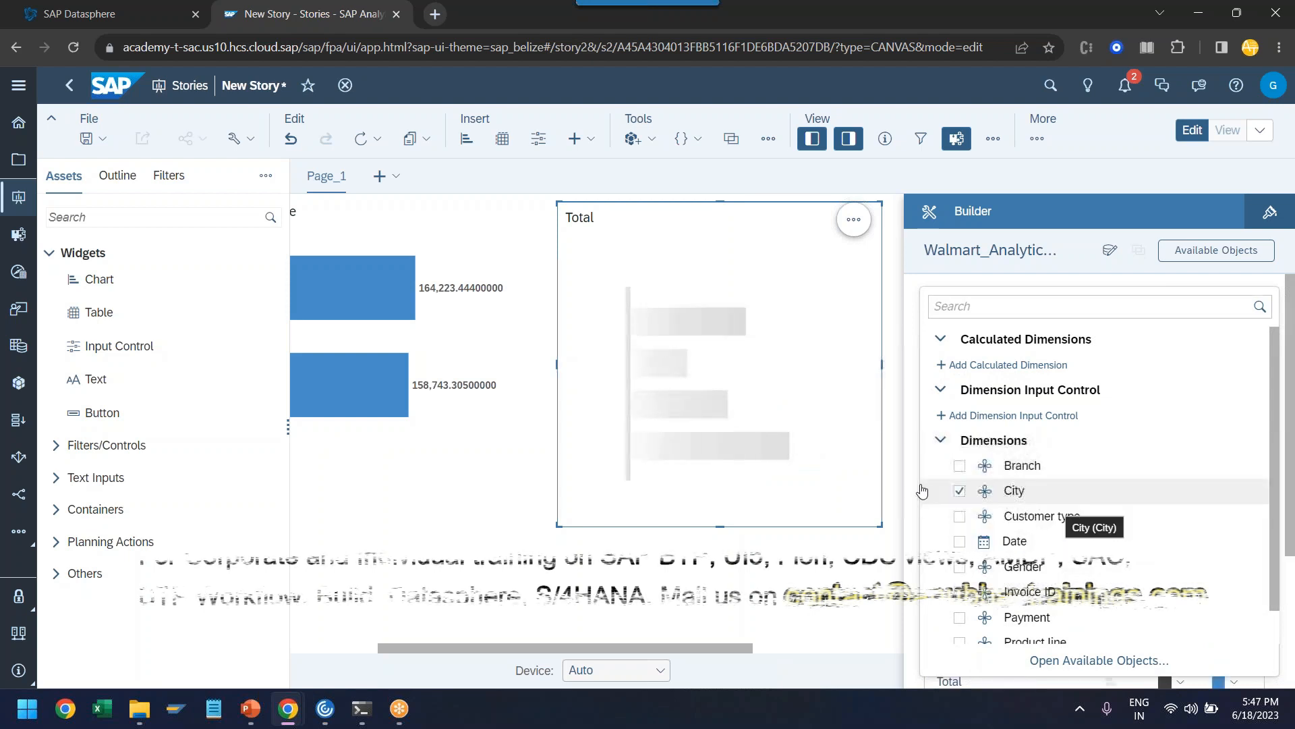
pyautogui.click(914, 485)
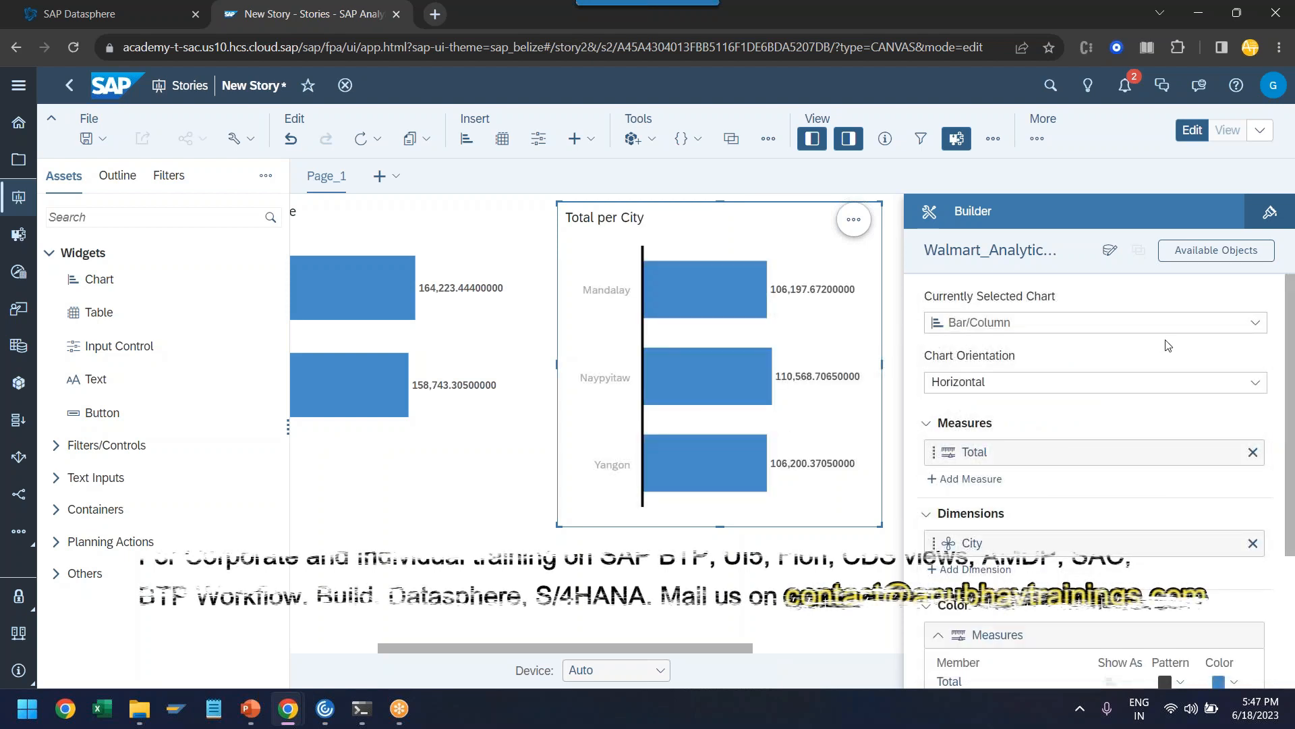
# Change the Total per City chart to a pie chart, make it shorter and place it directly beside the bar chart.
pyautogui.click(1253, 322)
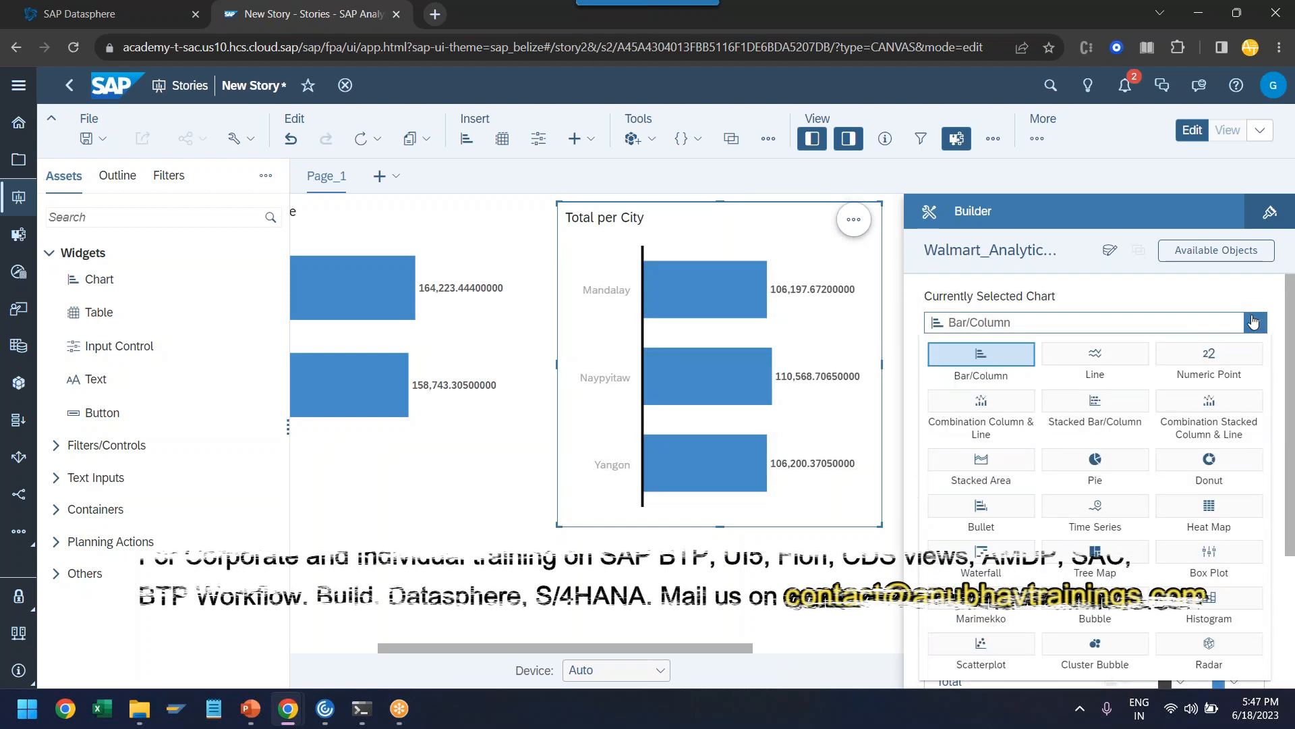
pyautogui.click(1123, 465)
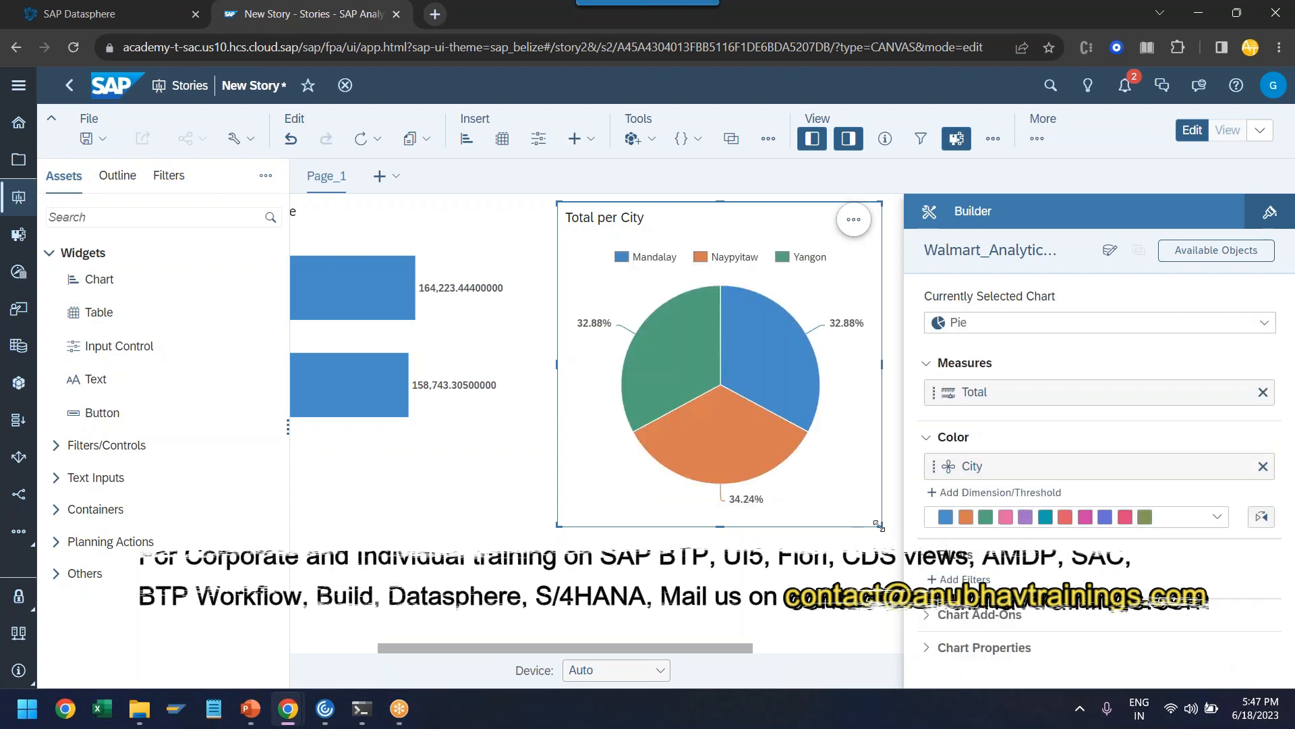
pyautogui.moveTo(878, 524); pyautogui.dragTo(876, 455)
pyautogui.click(872, 500)
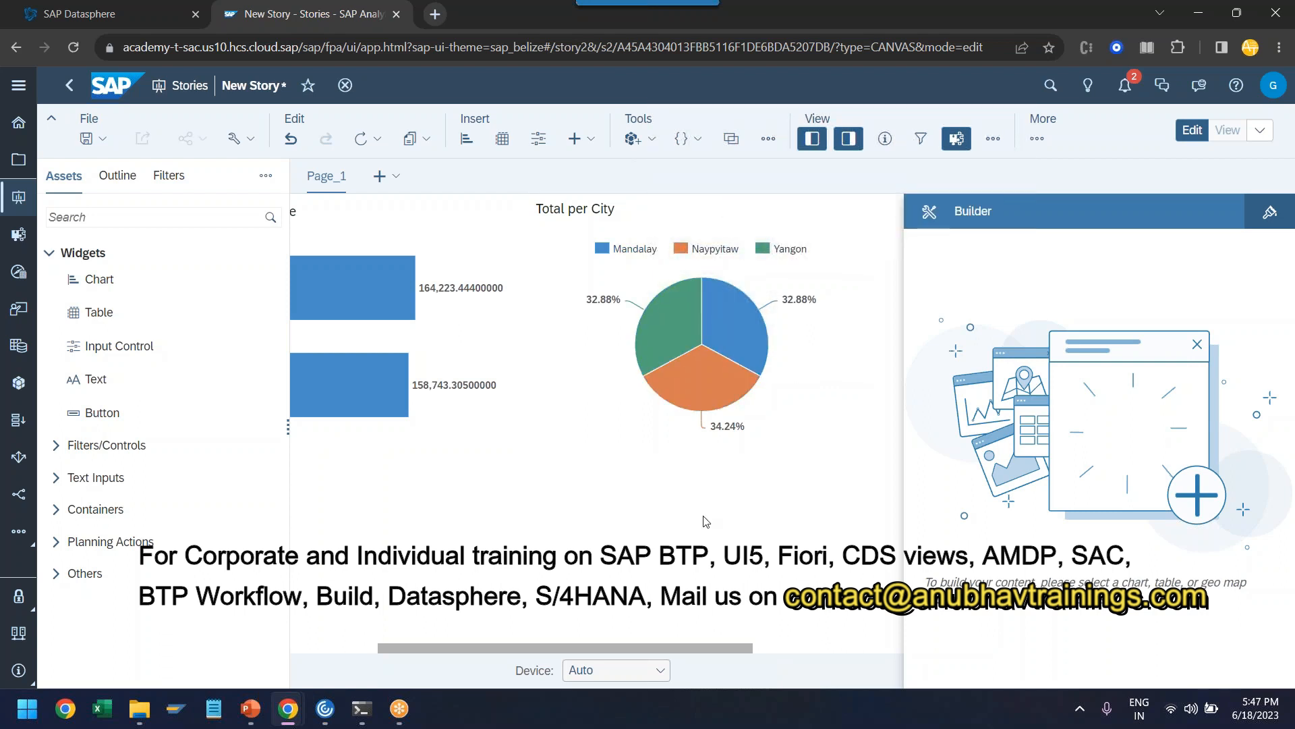
pyautogui.moveTo(678, 649); pyautogui.dragTo(585, 650)
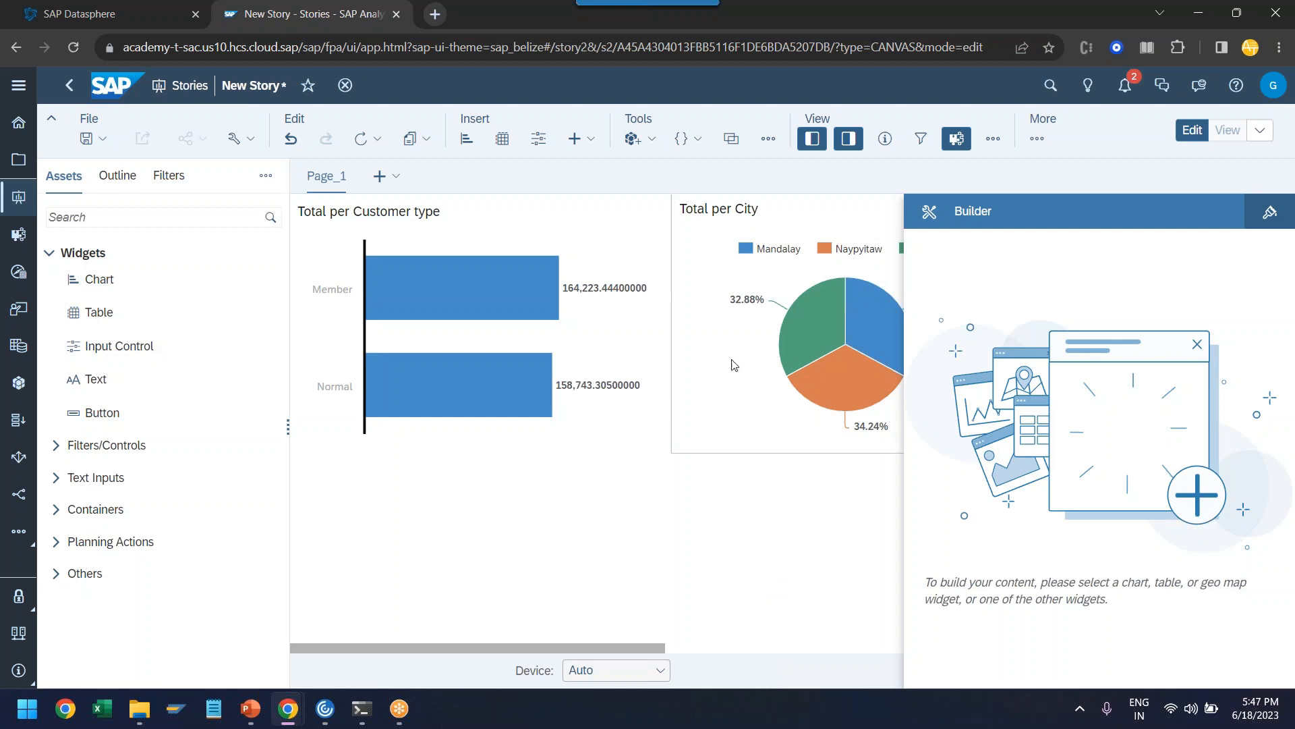
# Insert a table below the charts with the row dimensions City, Customer type and Invoice ID.
pyautogui.click(501, 140)
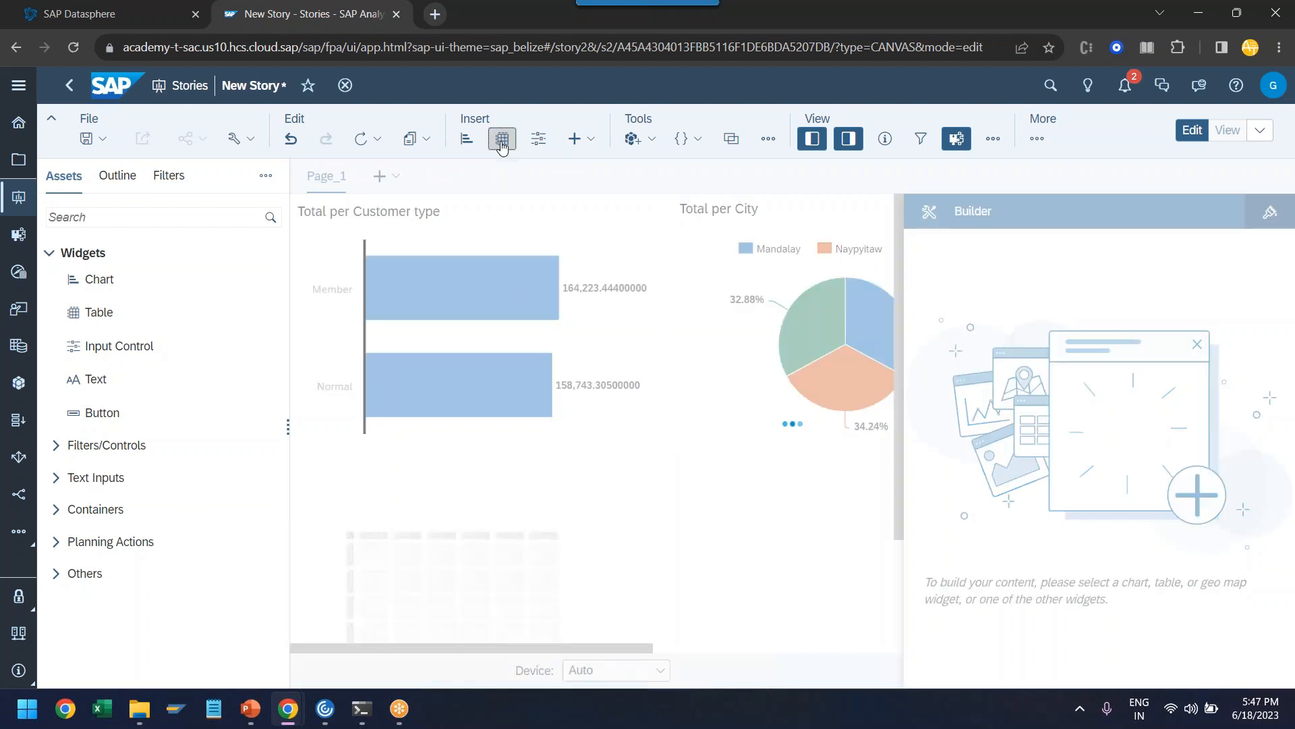
pyautogui.moveTo(614, 477); pyautogui.dragTo(895, 477)
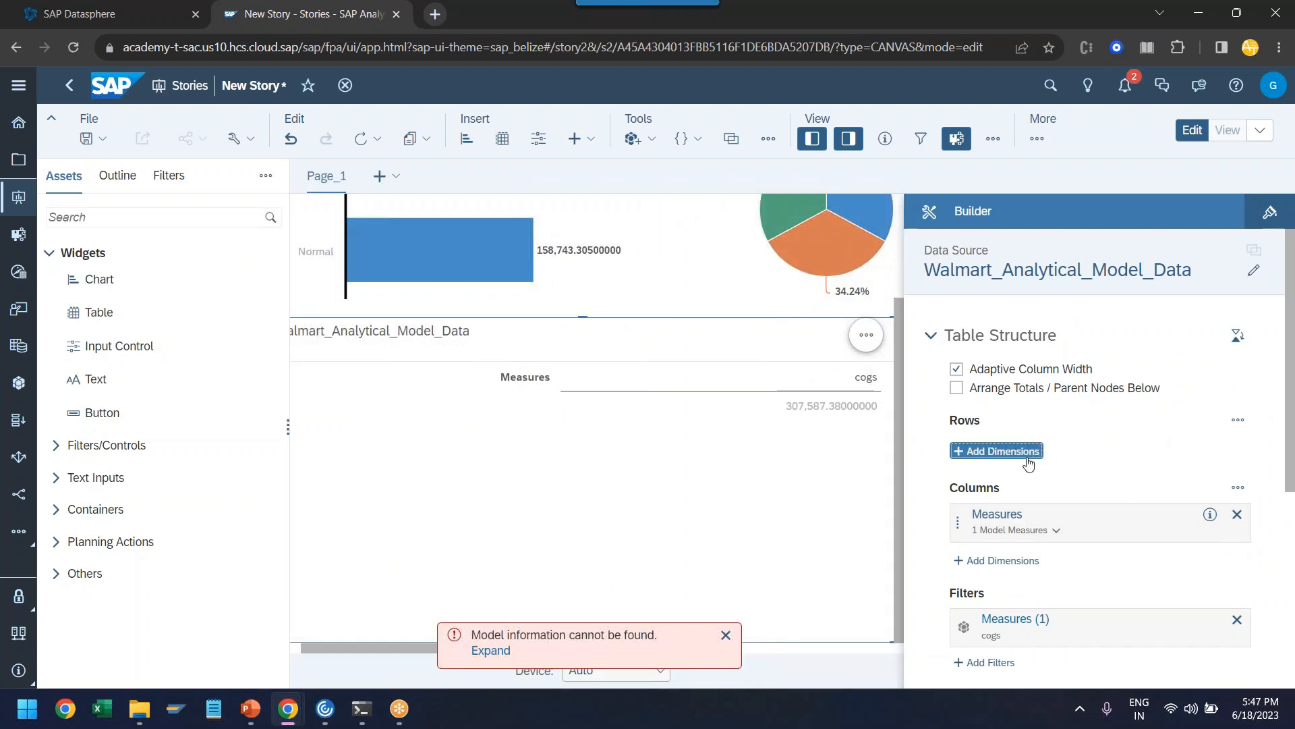
pyautogui.click(997, 450)
pyautogui.scroll(-2, 996, 600)
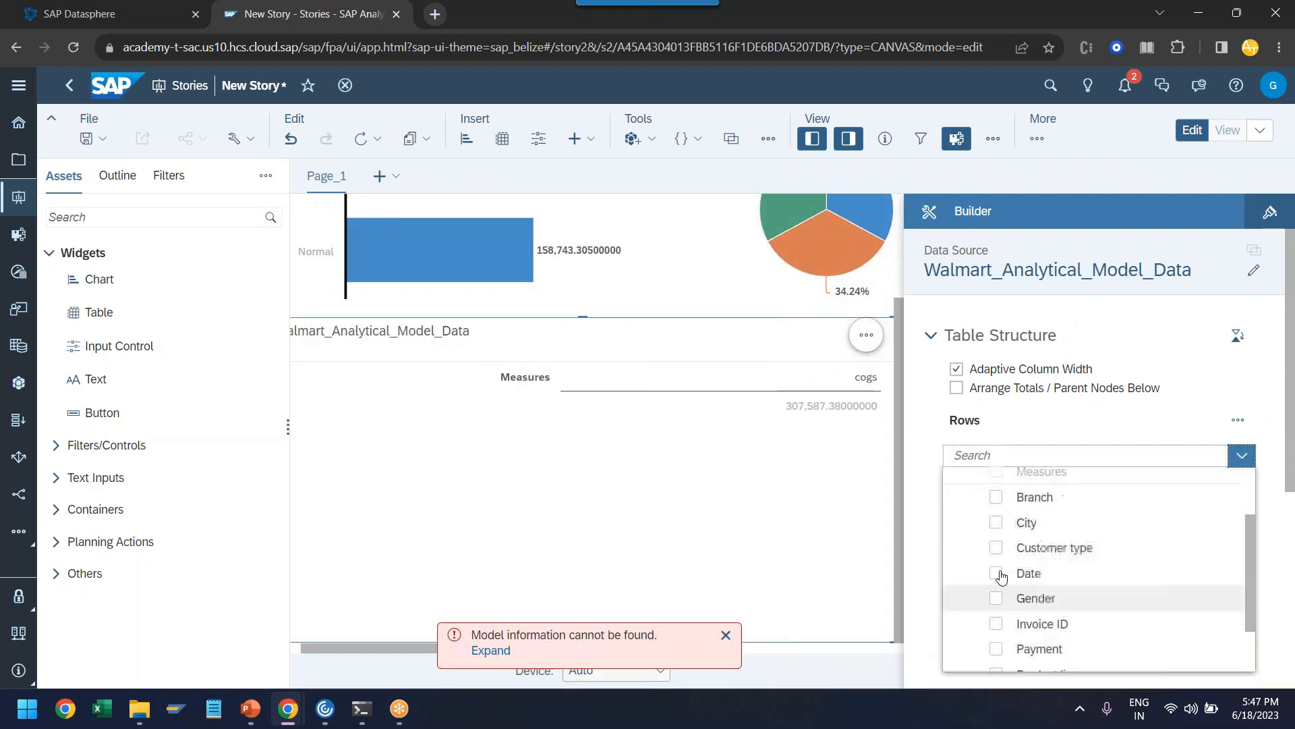
pyautogui.click(996, 522)
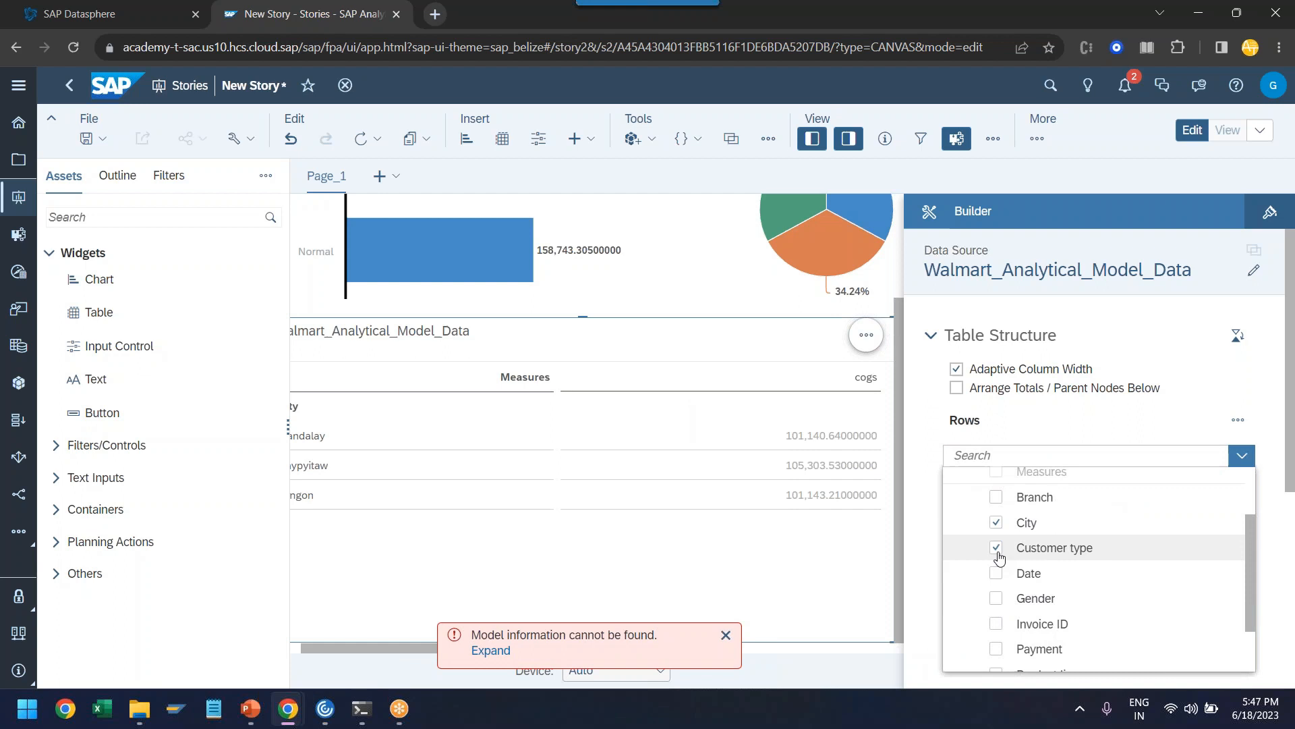
pyautogui.click(997, 552)
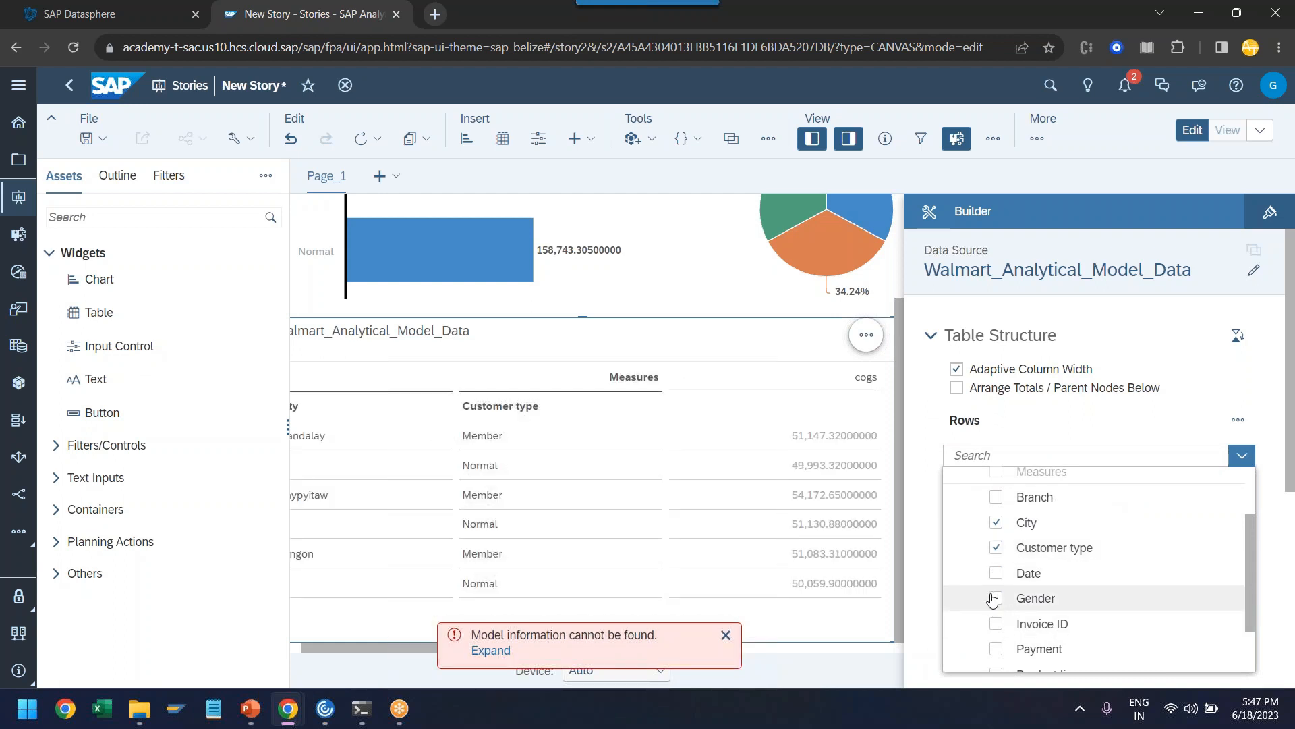
pyautogui.scroll(-2, 999, 608)
pyautogui.click(997, 555)
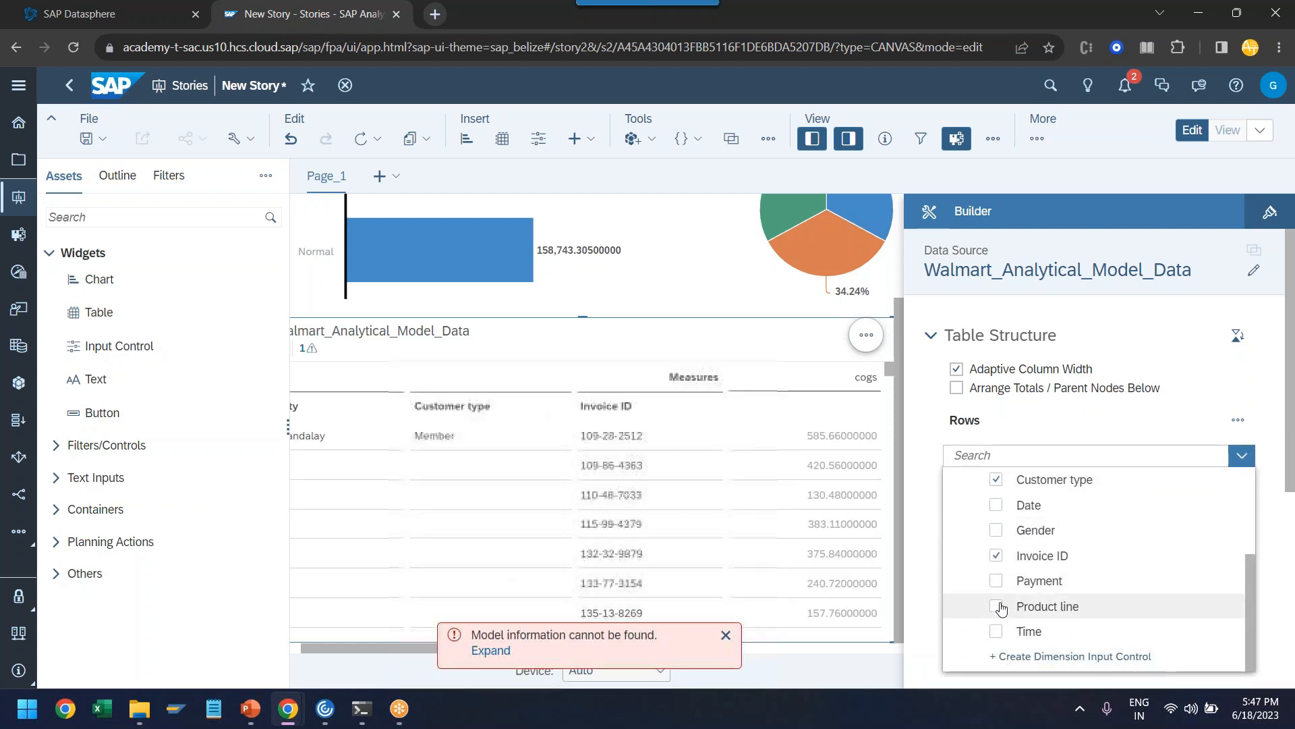
pyautogui.click(924, 585)
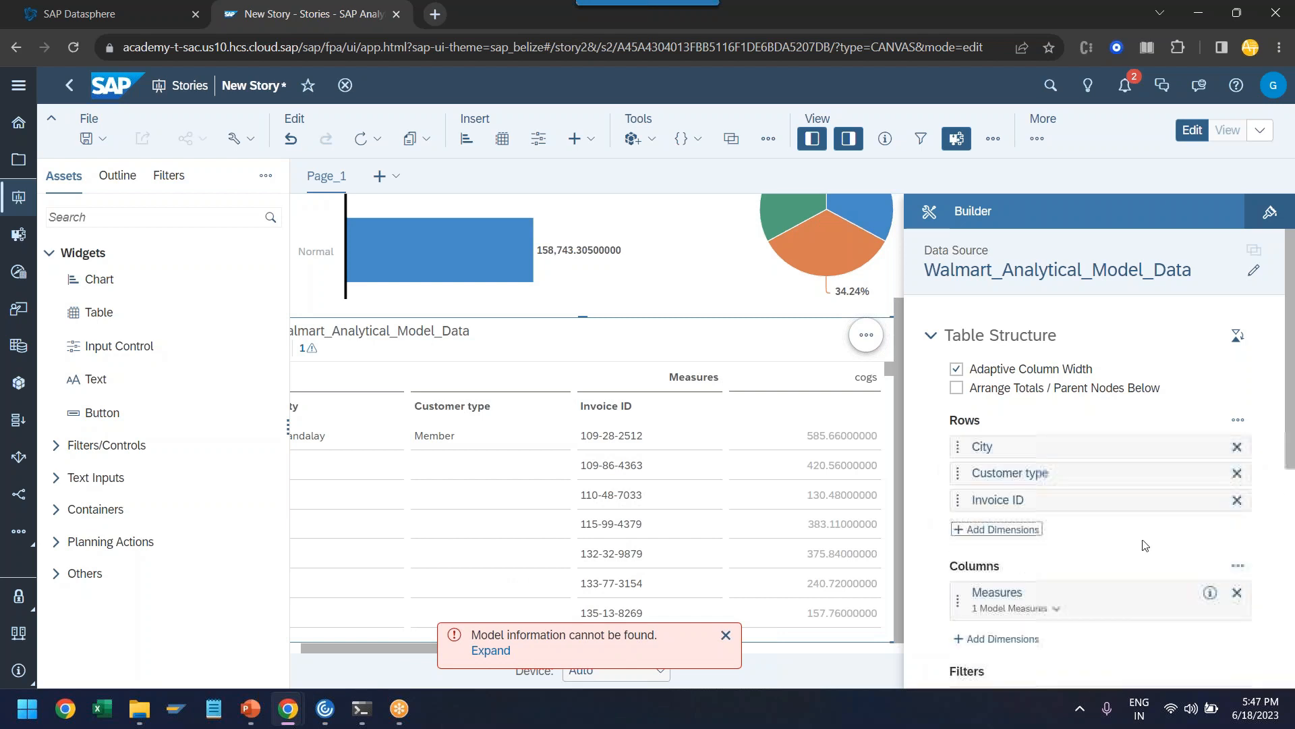
# Add the measures Quantity and Total to the table's columns alongside cogs.
pyautogui.click(1184, 593)
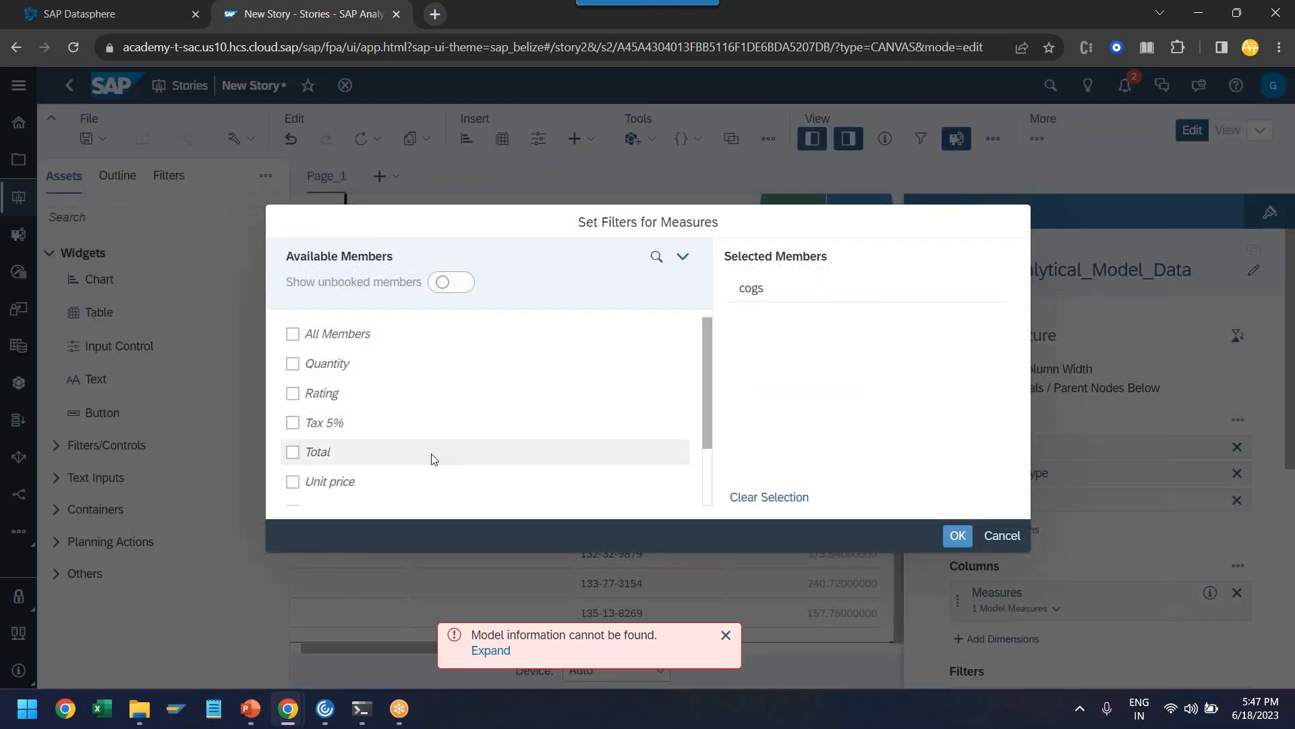
pyautogui.click(292, 364)
pyautogui.click(293, 452)
pyautogui.click(293, 482)
pyautogui.click(956, 537)
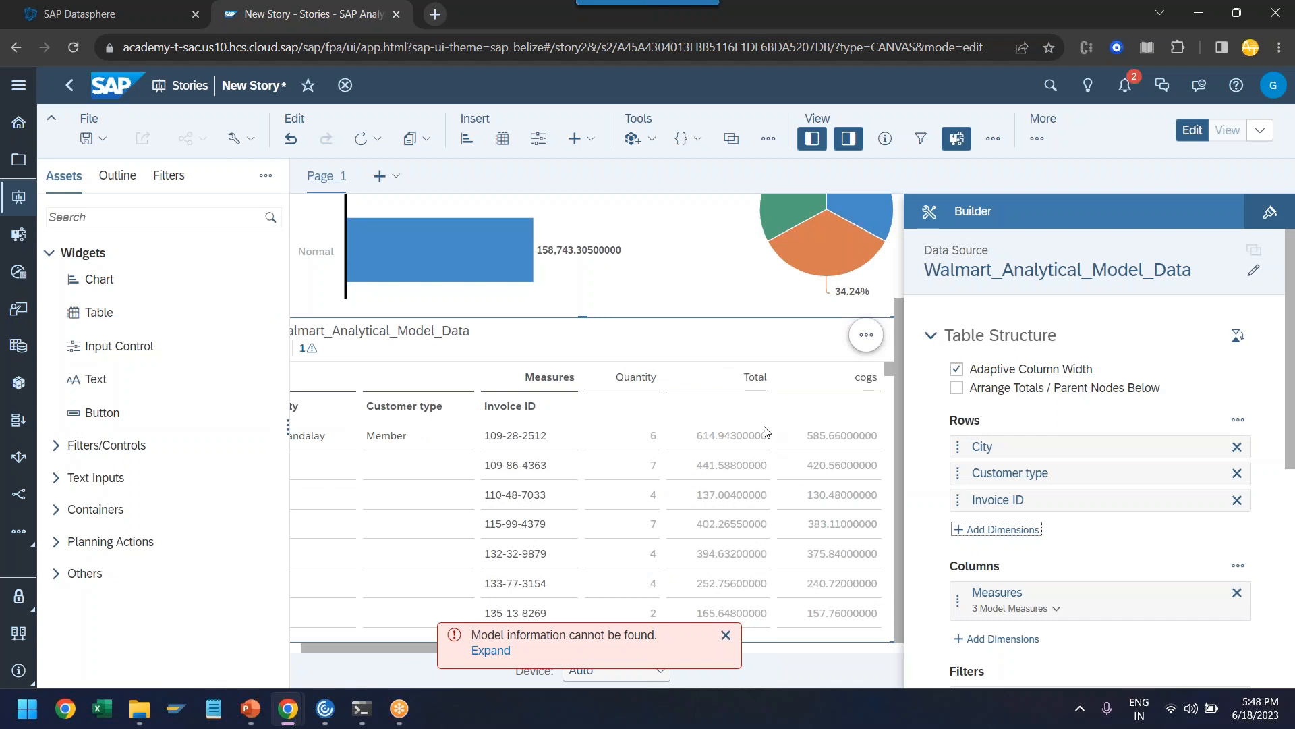
pyautogui.click(1269, 212)
pyautogui.scroll(-15, 1199, 465)
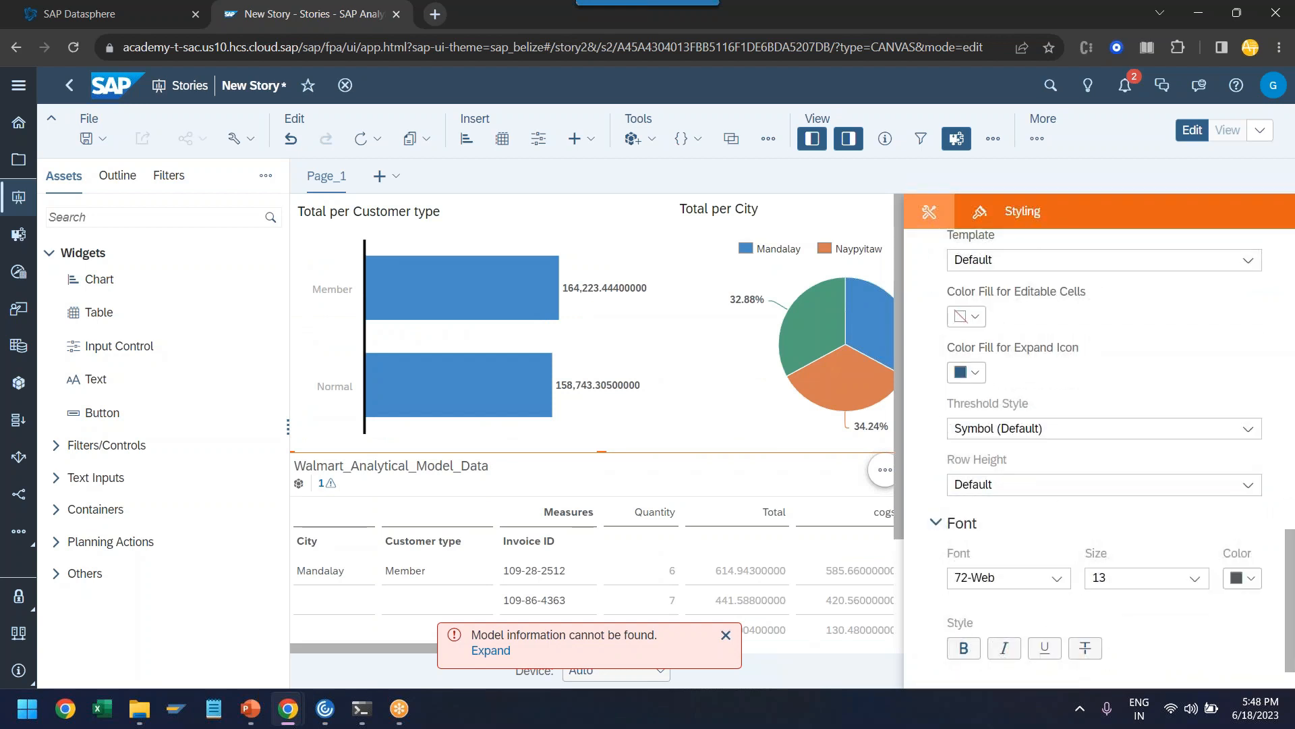
pyautogui.scroll(4, 1052, 486)
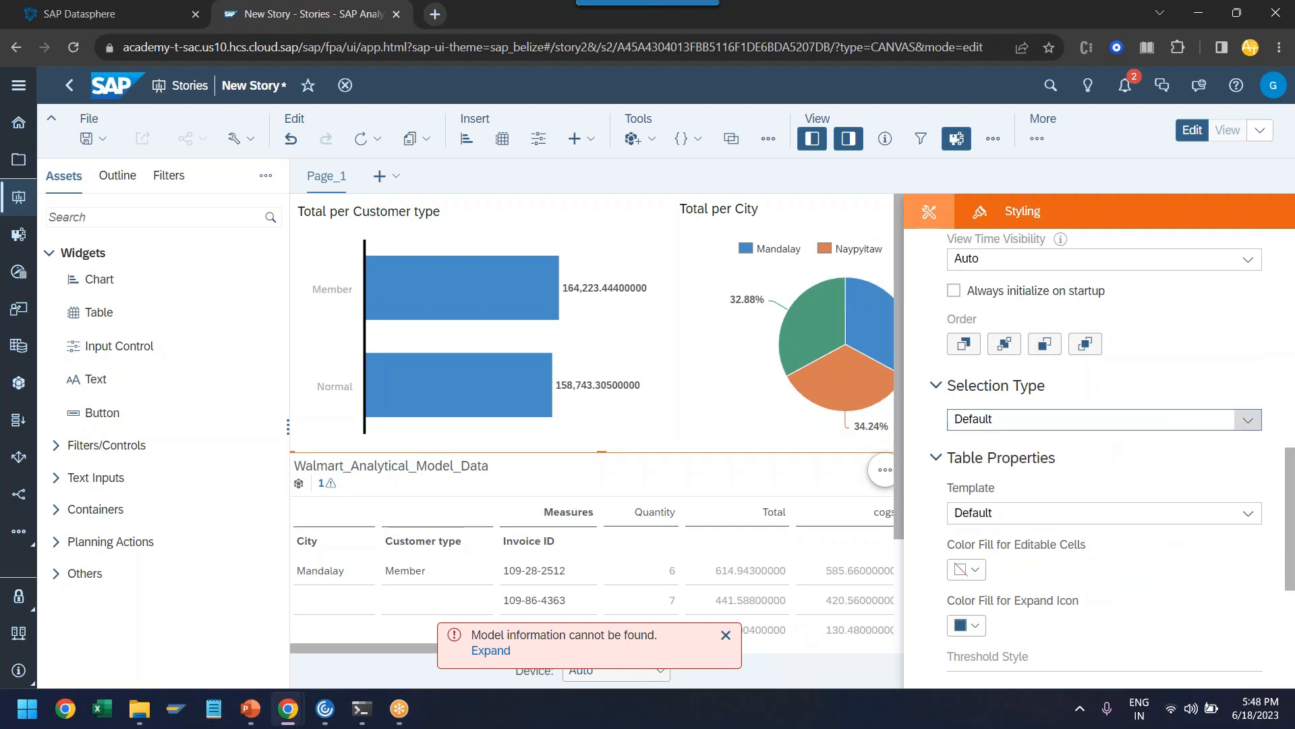
pyautogui.click(930, 215)
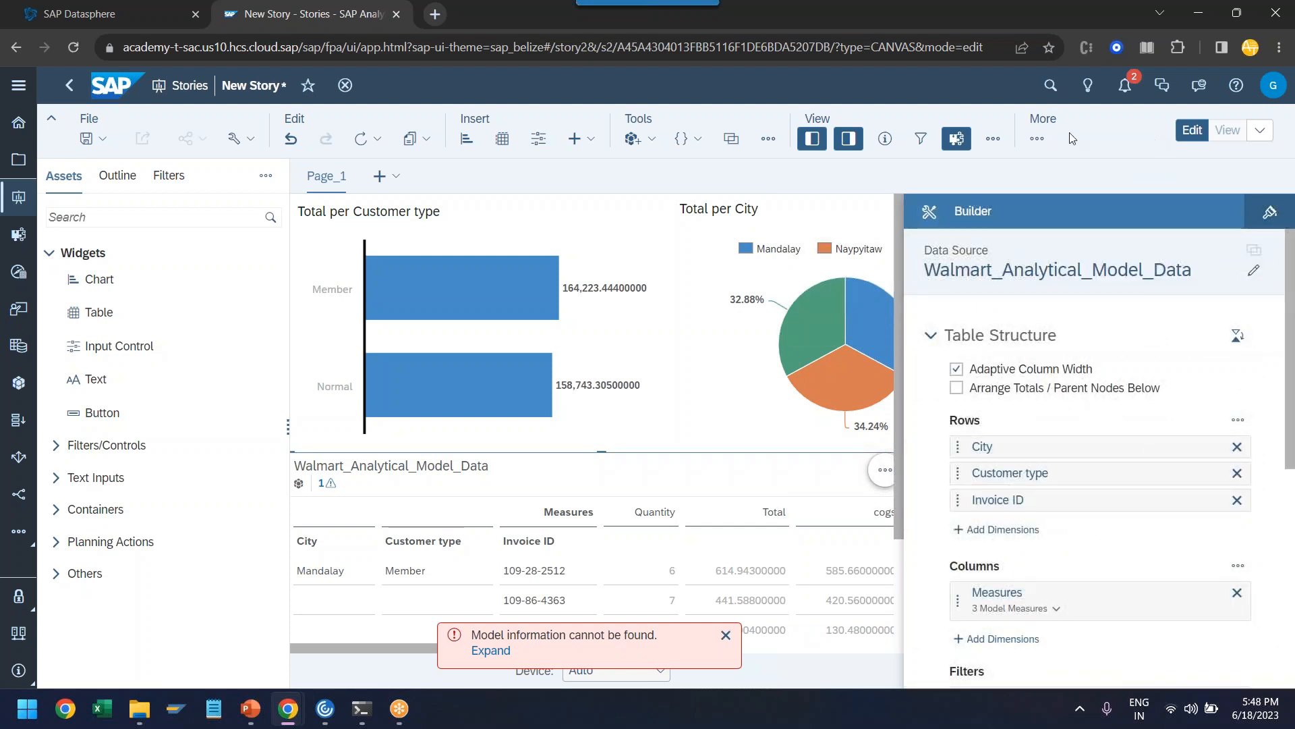
pyautogui.click(1260, 215)
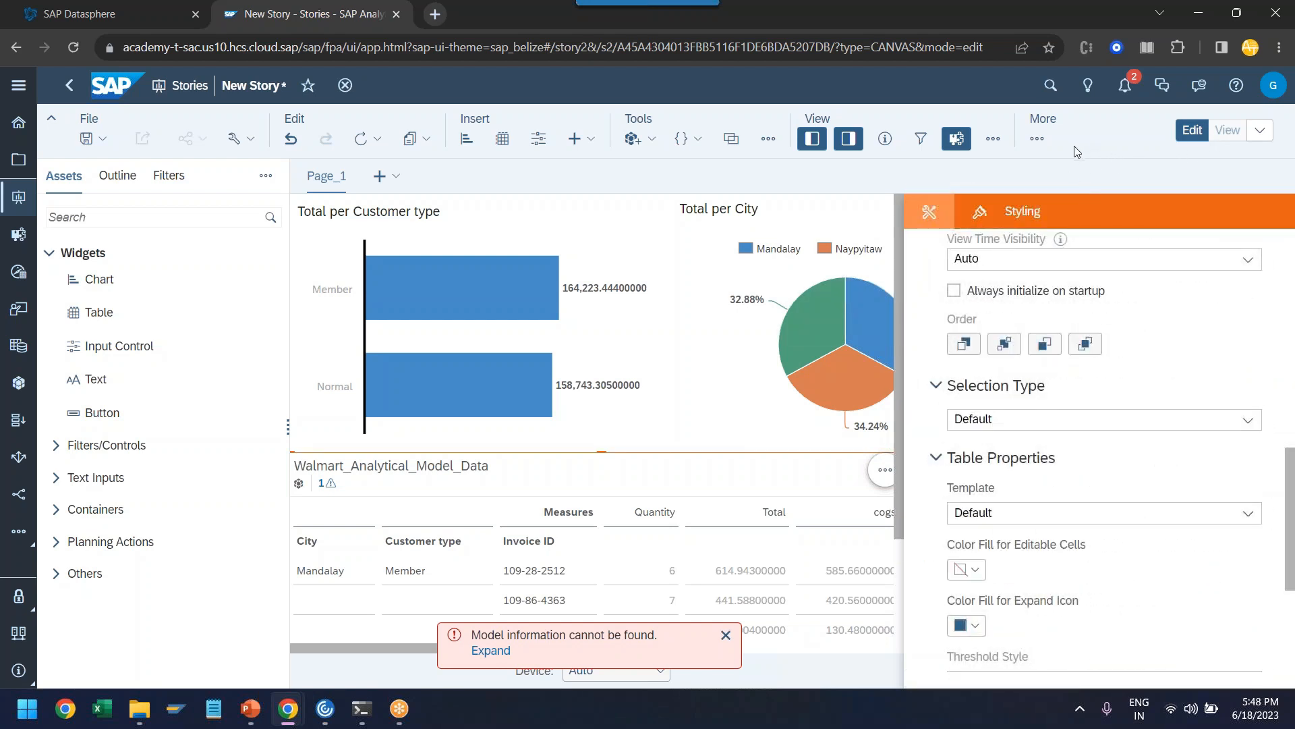
# Set the browser zoom to 90% and widen the table to line up with the pie chart's outer edge.
pyautogui.hotkey('ctrl', '-')
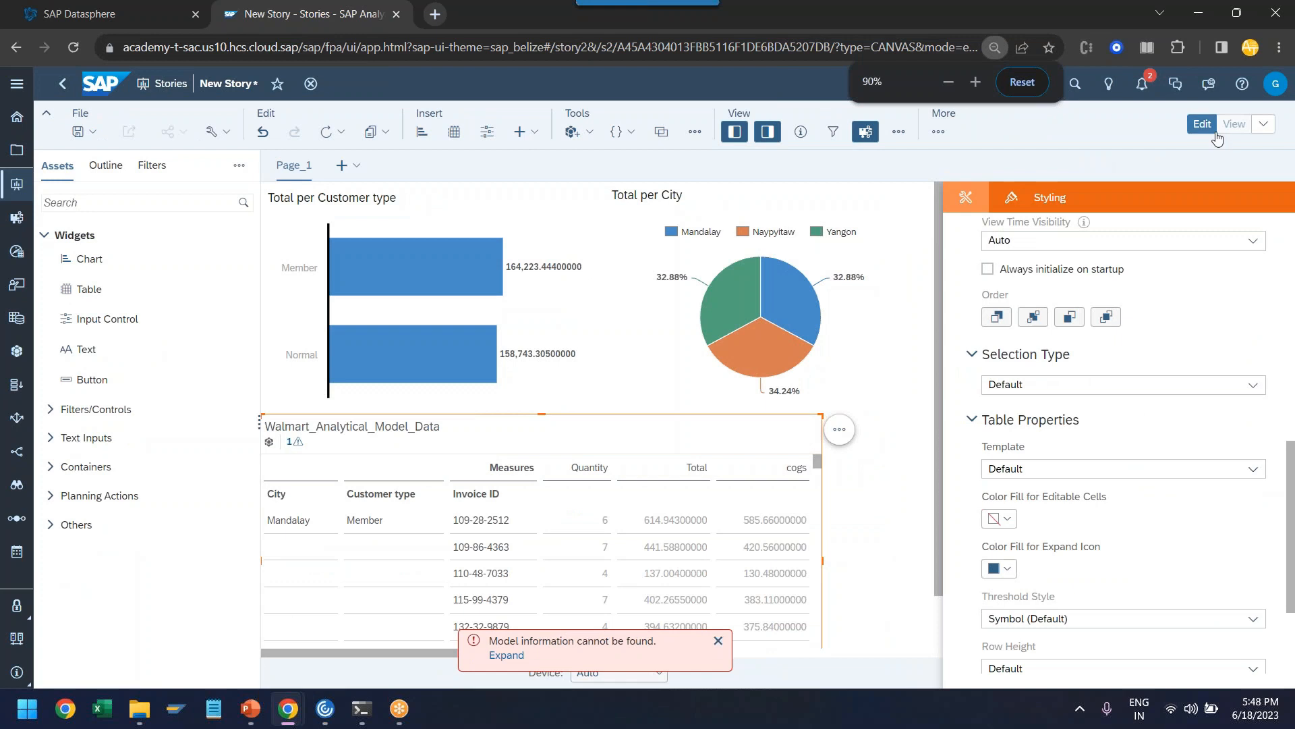
pyautogui.click(1234, 125)
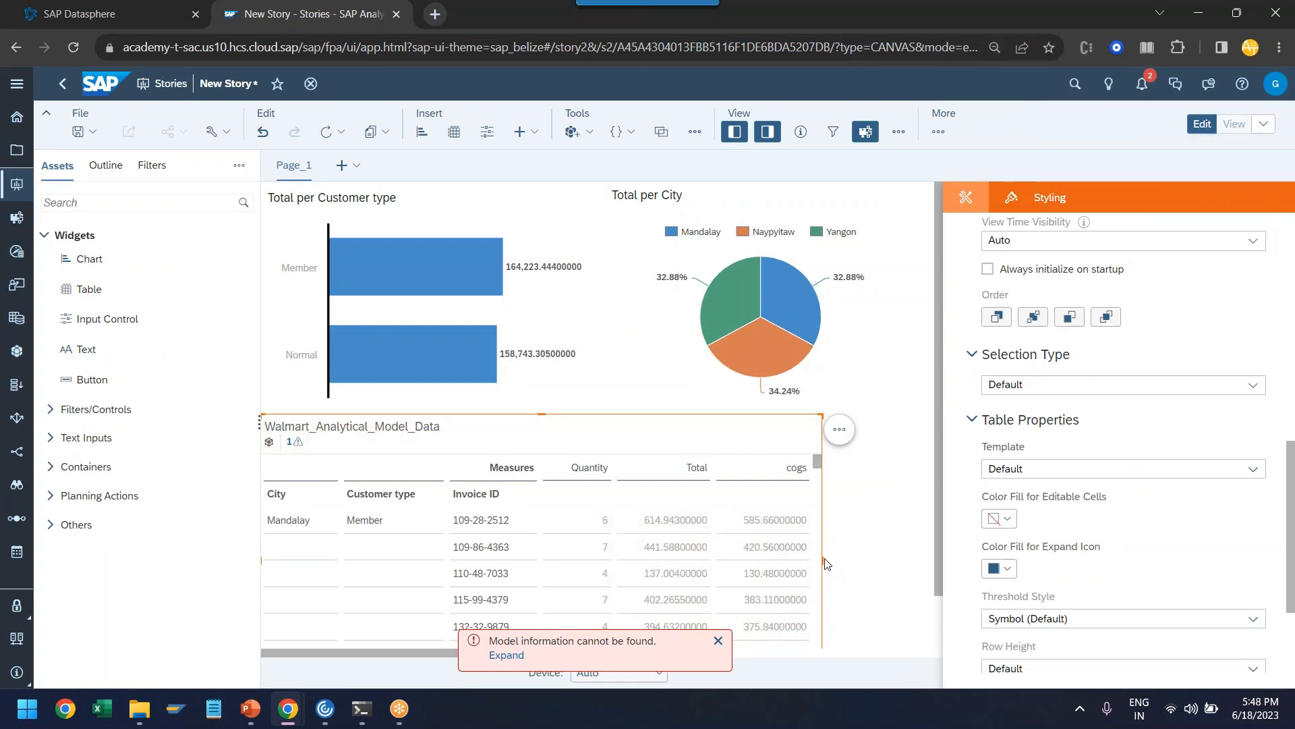
pyautogui.moveTo(823, 559); pyautogui.dragTo(916, 554)
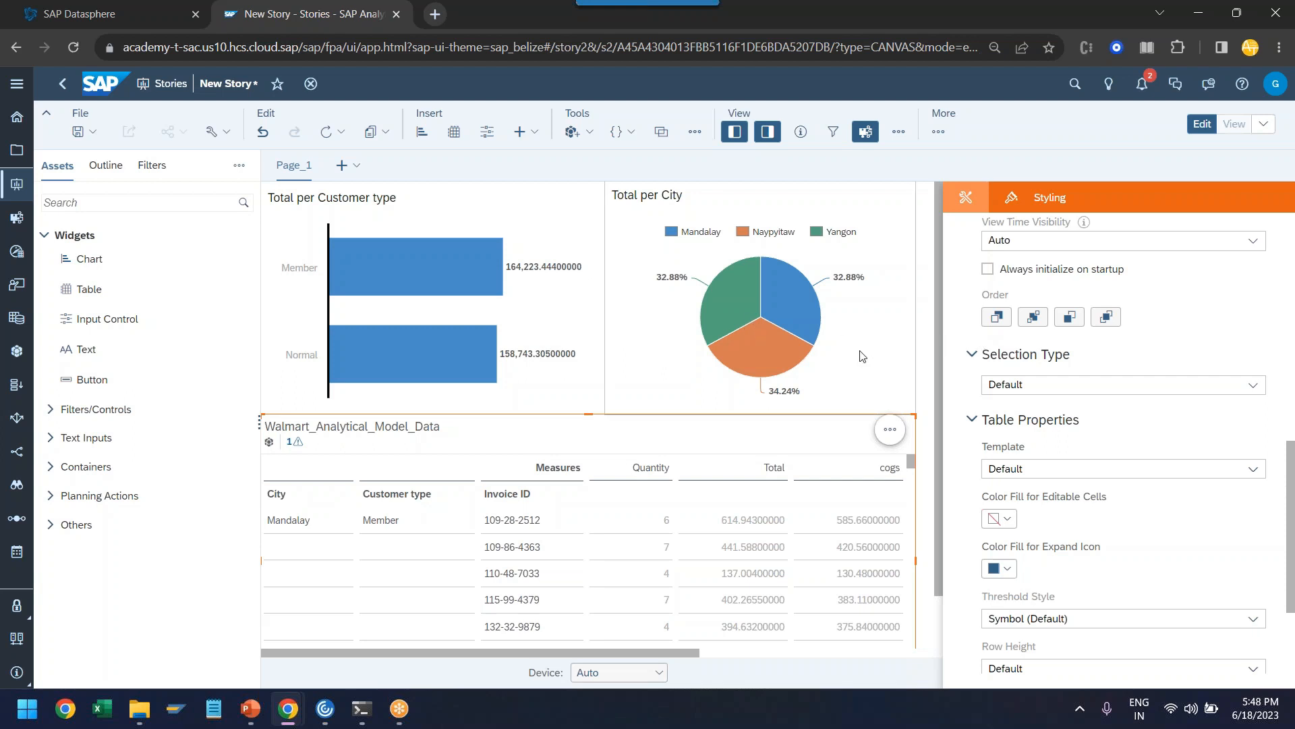
# Switch to SAP Datasphere, open the local table walmart_sales_invoice_anubhav from the Data Builder and preview its data.
pyautogui.click(139, 17)
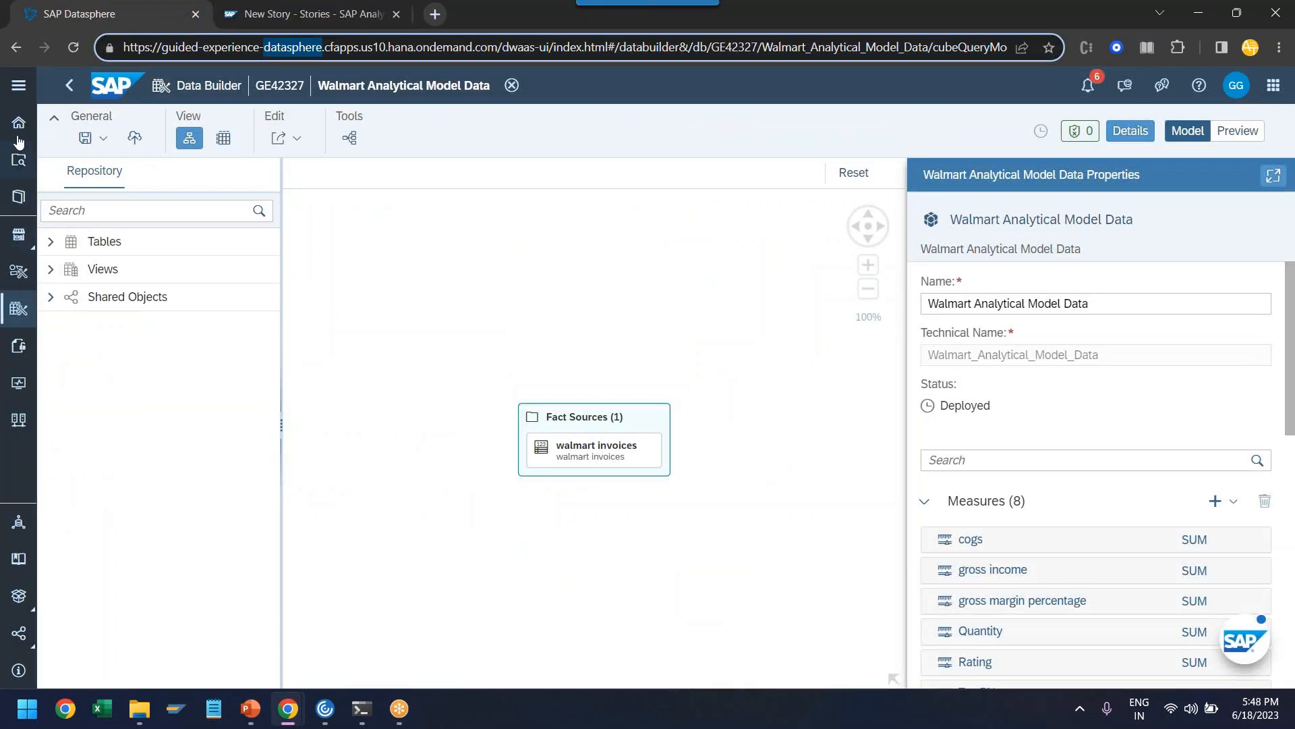
pyautogui.click(18, 85)
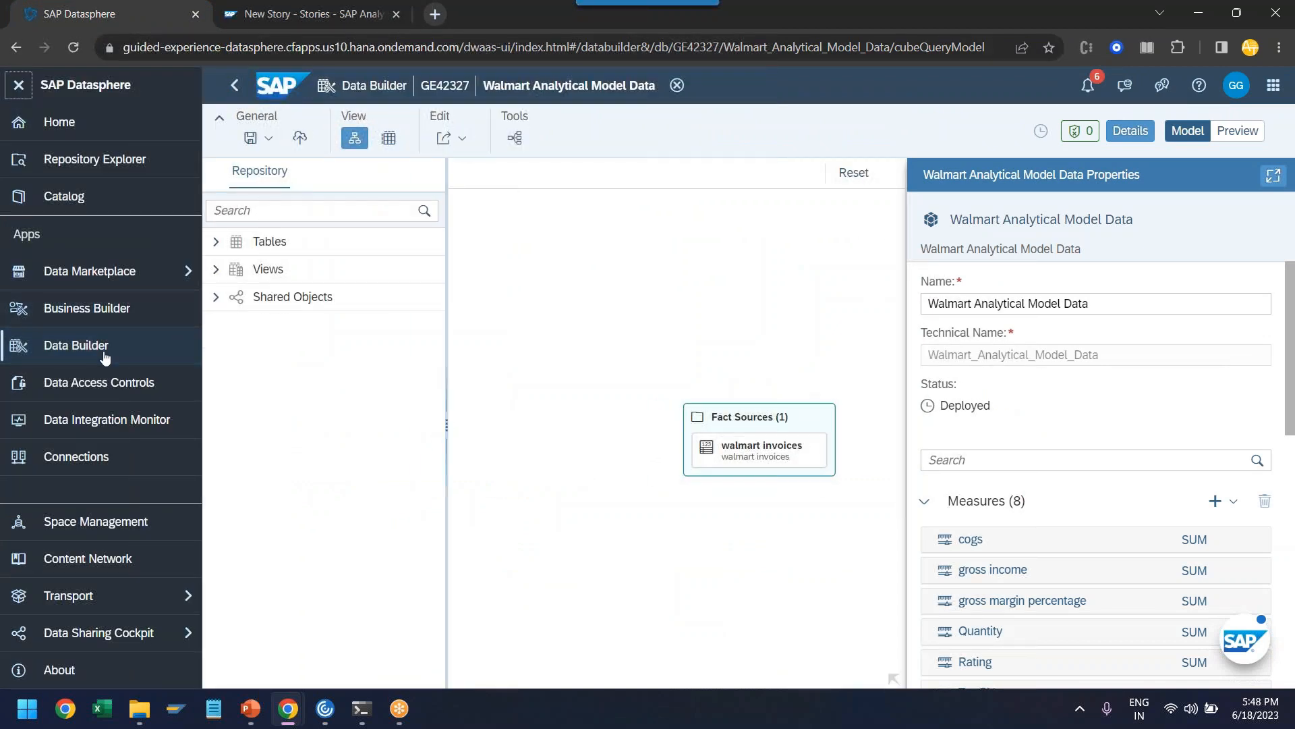
pyautogui.click(101, 345)
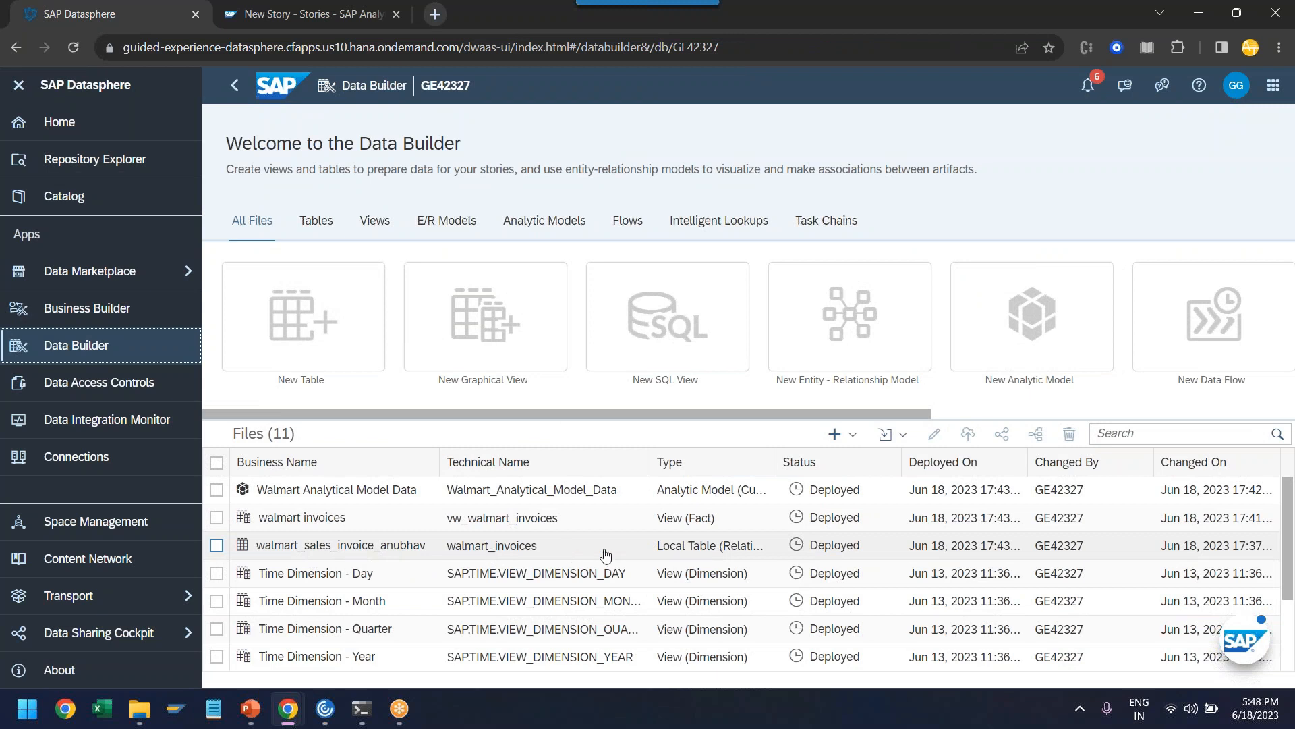
pyautogui.click(410, 544)
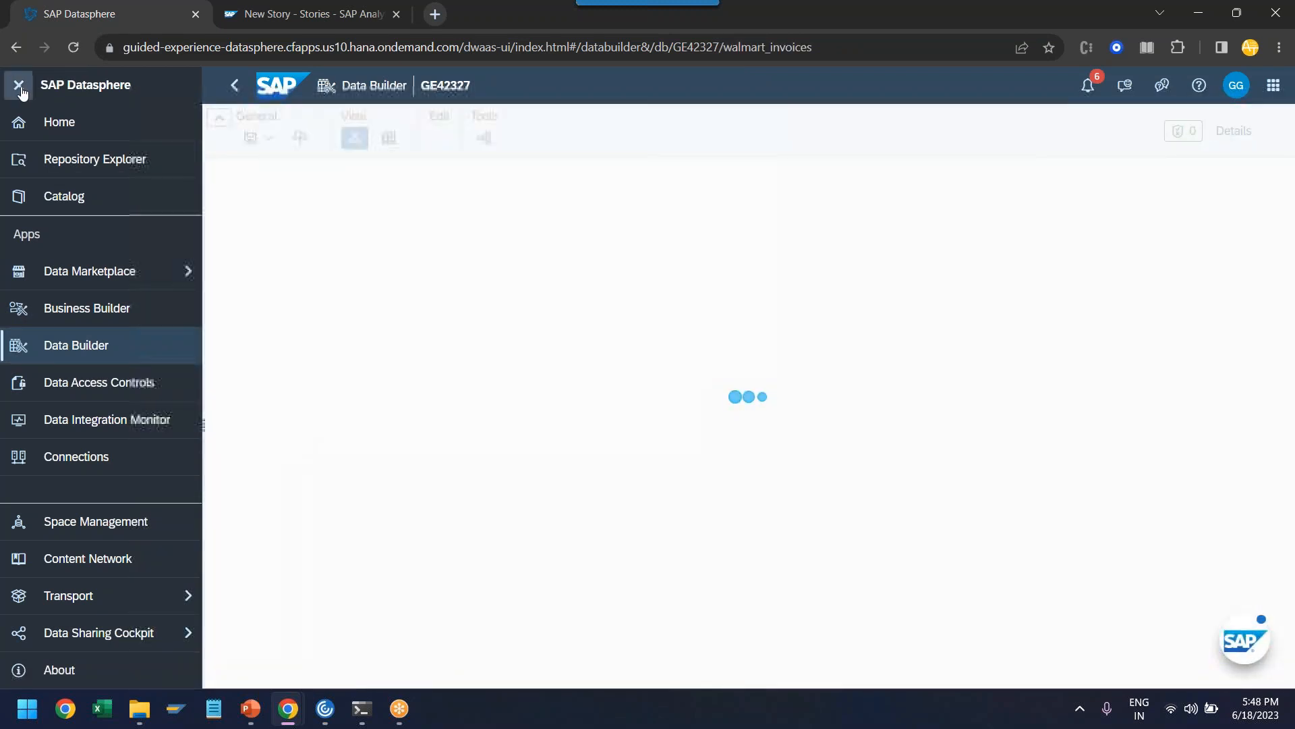
pyautogui.click(18, 84)
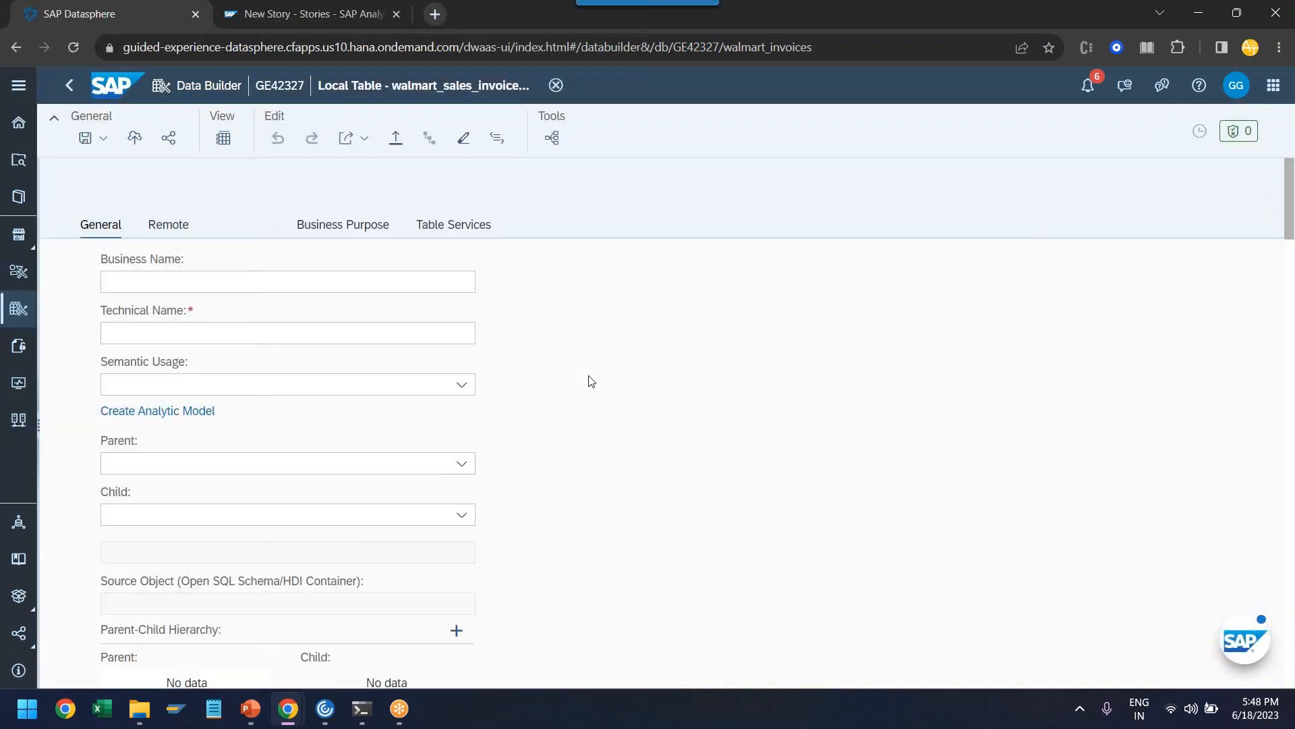
pyautogui.click(223, 140)
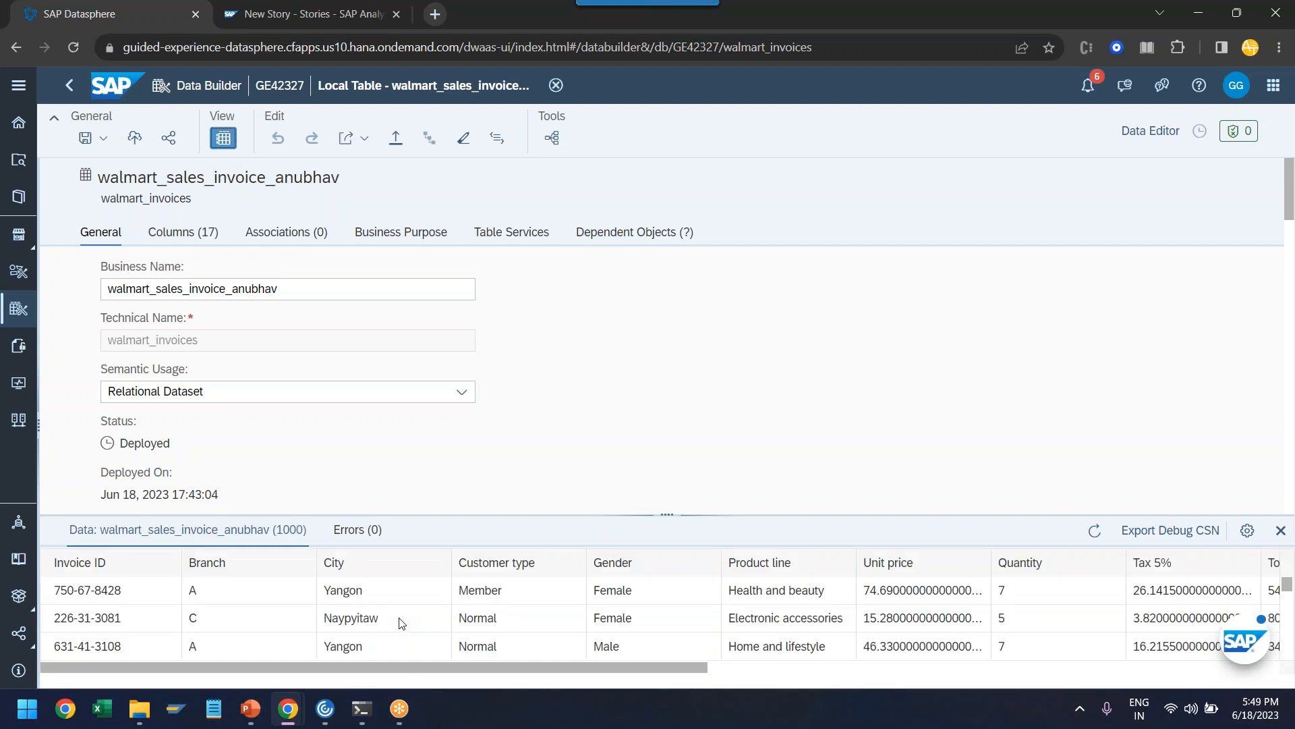
# Start a CSV import for the open local table and choose the file walmart_delta.csv.
pyautogui.click(396, 138)
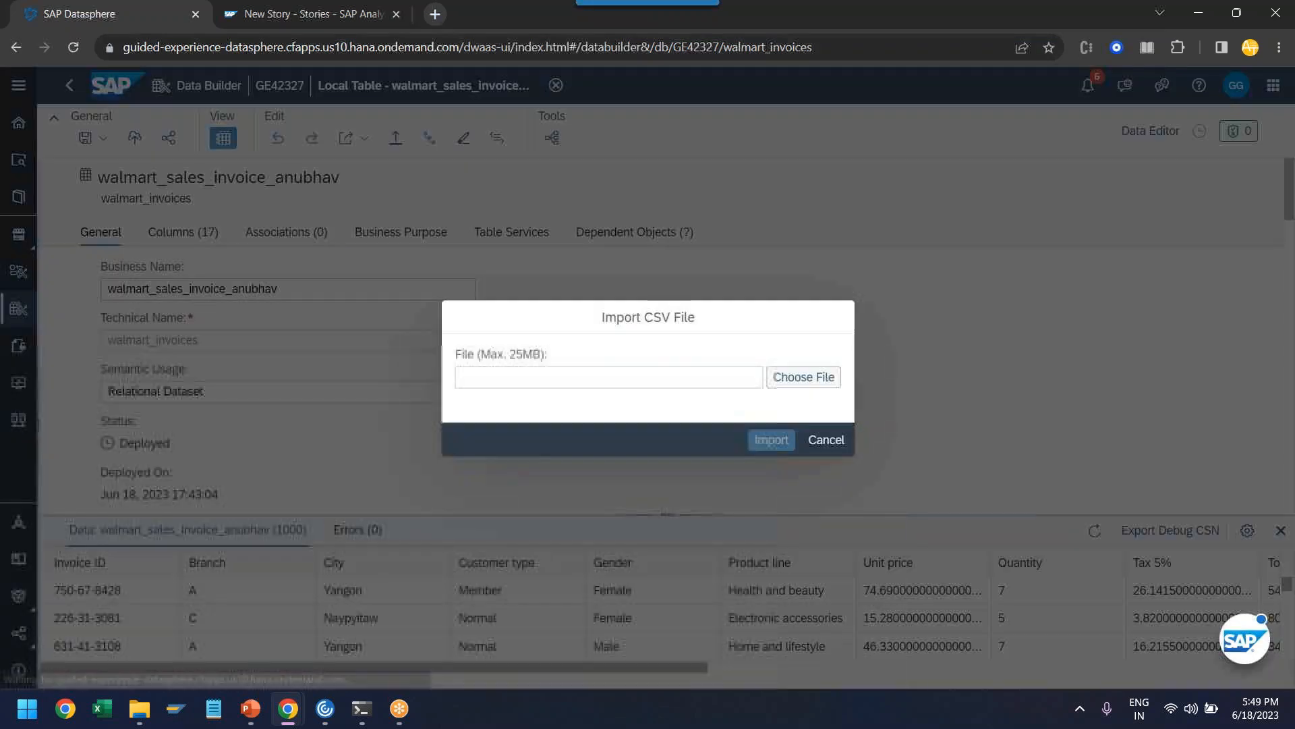
pyautogui.click(802, 377)
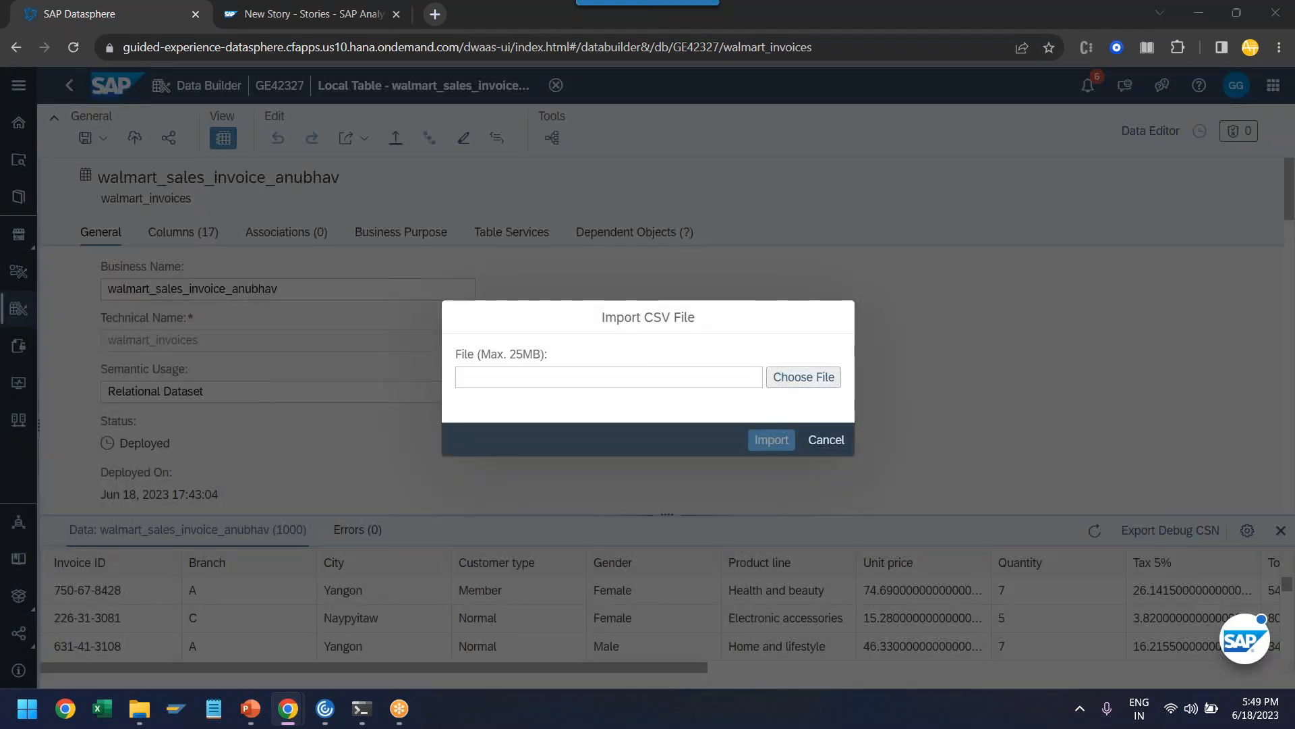
pyautogui.click(286, 139)
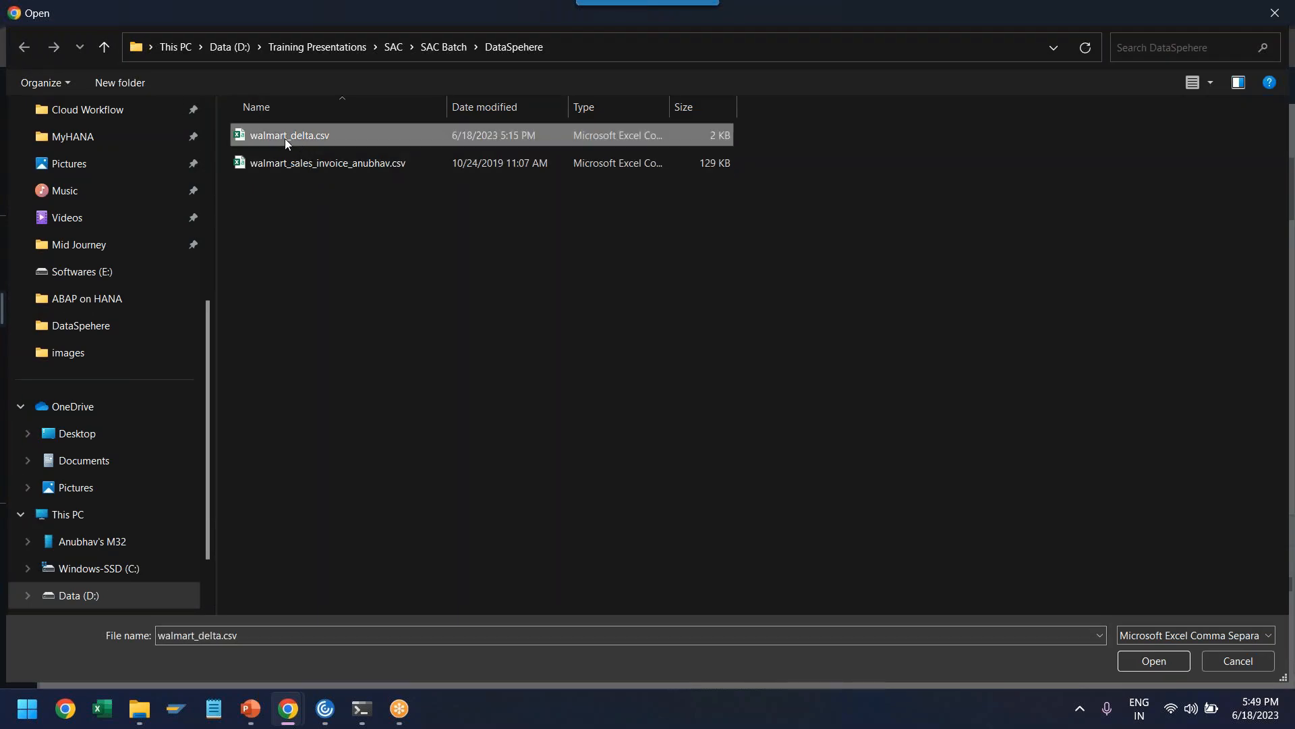
pyautogui.click(1153, 660)
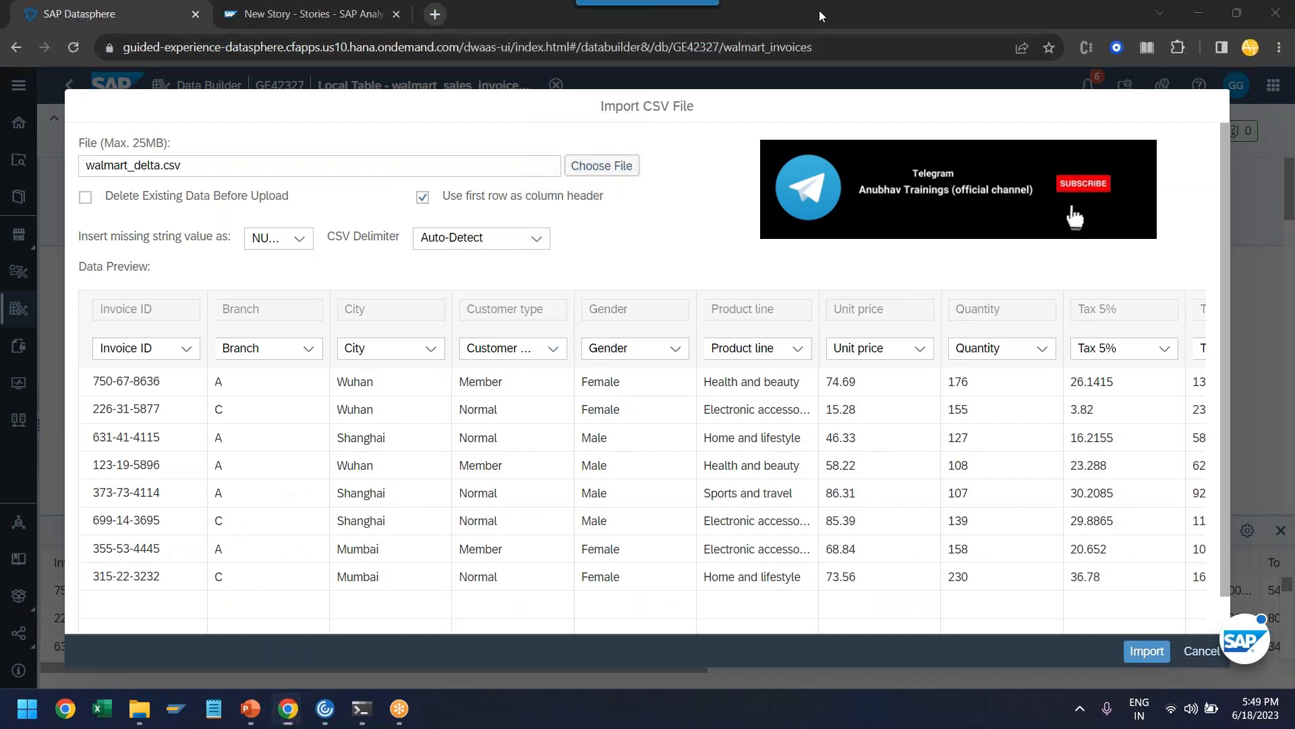
pyautogui.hotkey('ctrl', '2')
pyautogui.moveTo(368, 364)
pyautogui.mouseDown()
pyautogui.moveTo(327, 399)
pyautogui.moveTo(393, 408)
pyautogui.moveTo(363, 358)
pyautogui.mouseUp()
pyautogui.moveTo(370, 420)
pyautogui.mouseDown()
pyautogui.moveTo(341, 450)
pyautogui.moveTo(367, 415)
pyautogui.mouseUp()
pyautogui.moveTo(367, 532)
pyautogui.mouseDown()
pyautogui.moveTo(336, 594)
pyautogui.moveTo(377, 537)
pyautogui.moveTo(356, 533)
pyautogui.mouseUp()
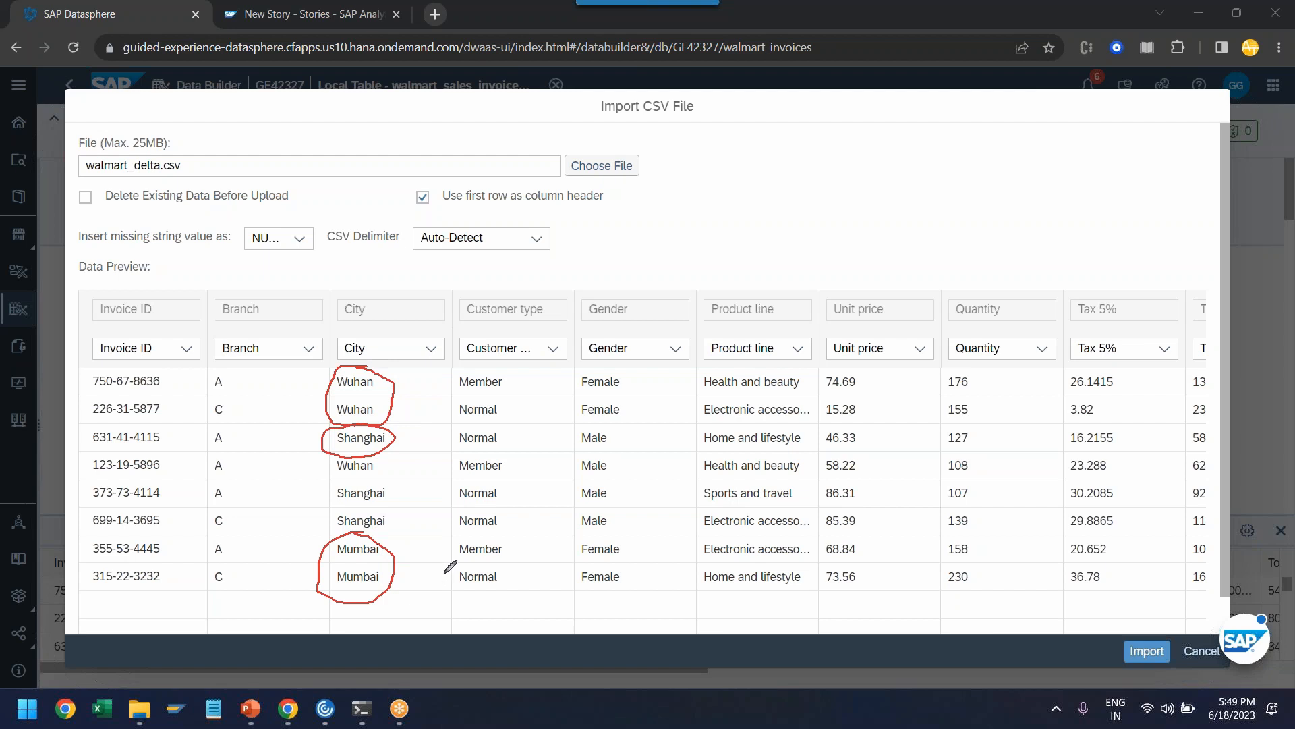
pyautogui.press('Escape')
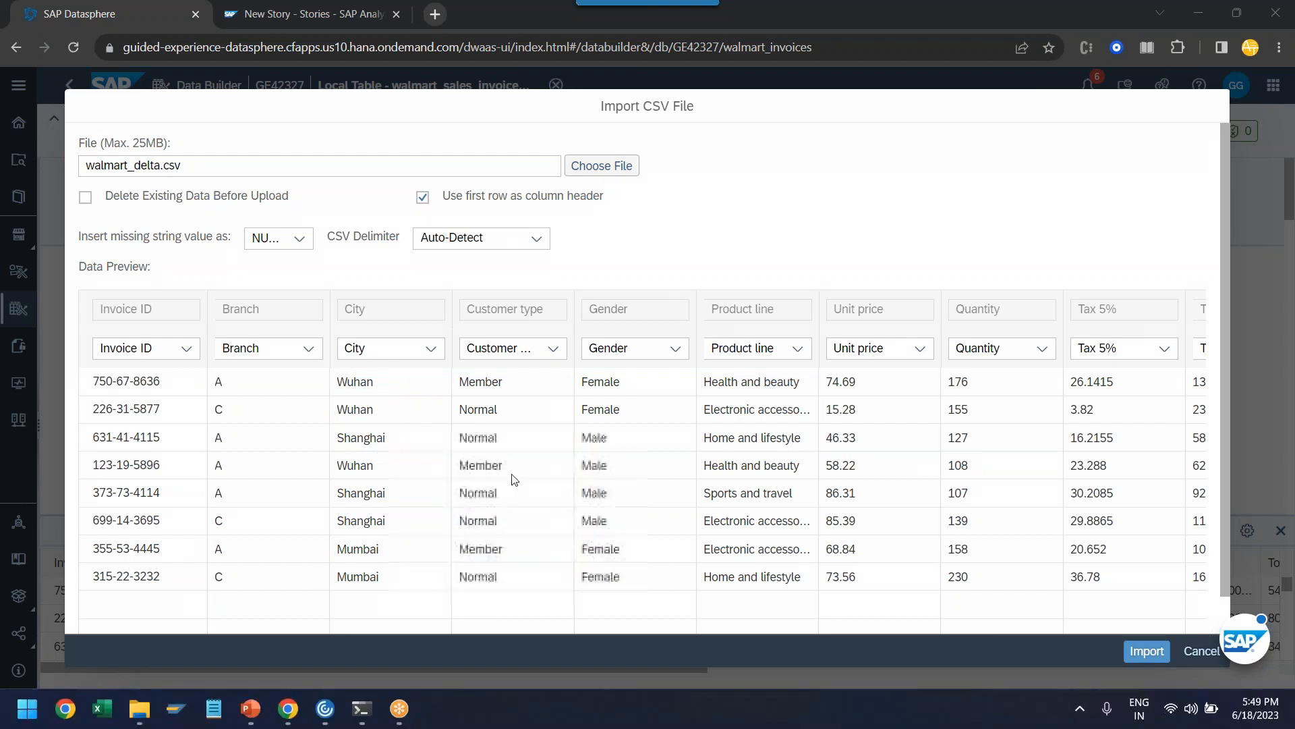
# Try to import the walmart_delta.csv rows, check the supported date formats, and close the import dialog.
pyautogui.click(1147, 650)
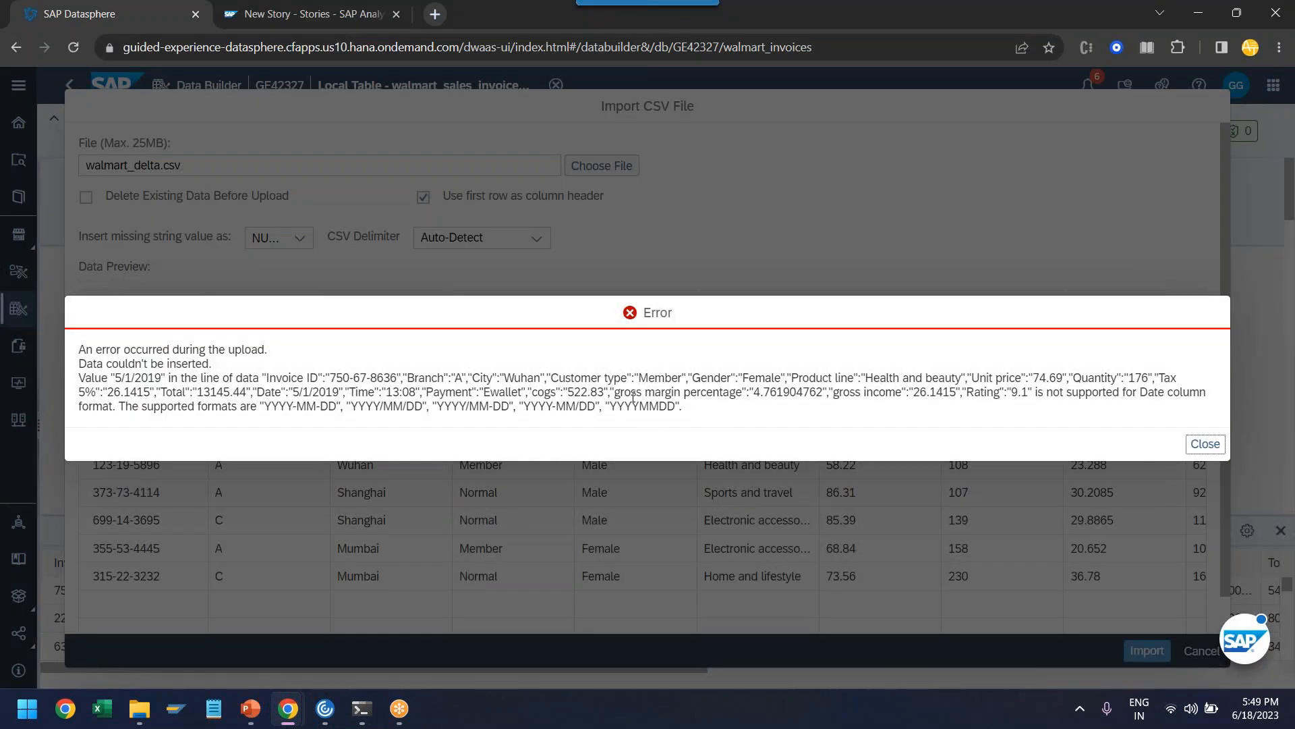
pyautogui.moveTo(266, 405); pyautogui.dragTo(316, 407)
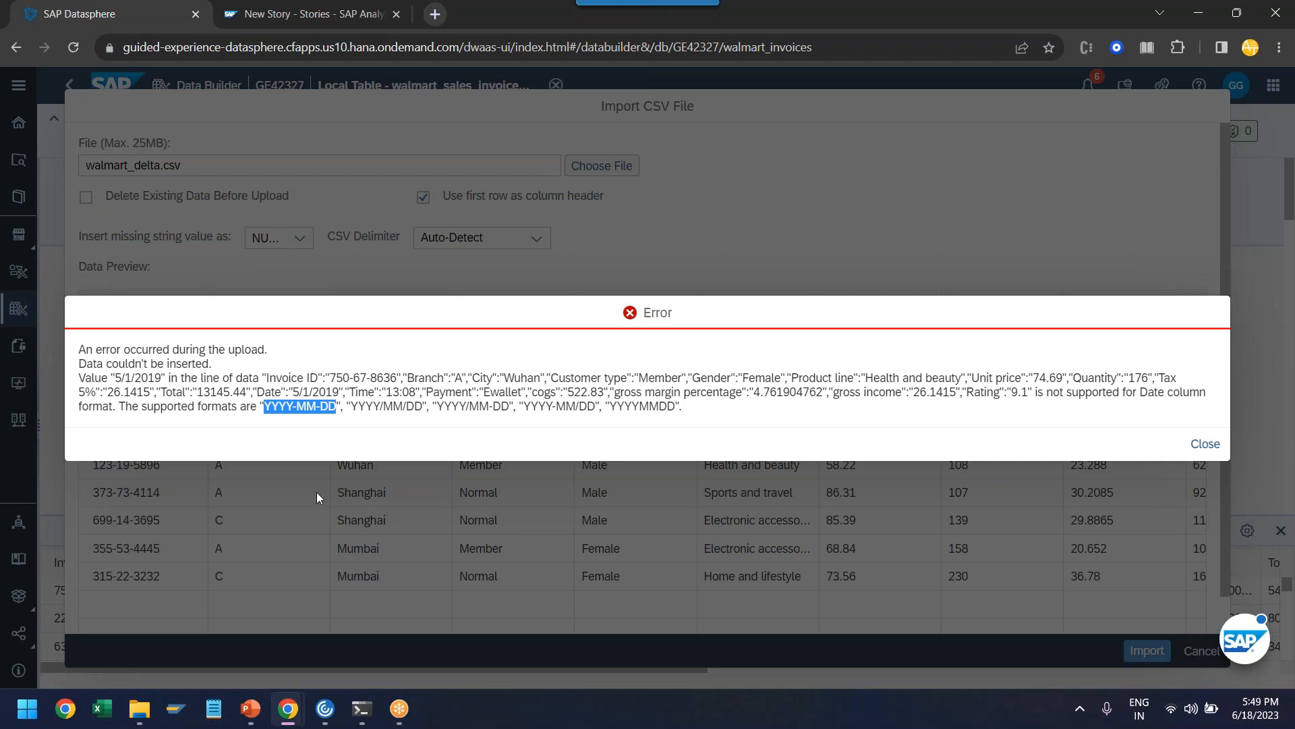
pyautogui.click(1206, 447)
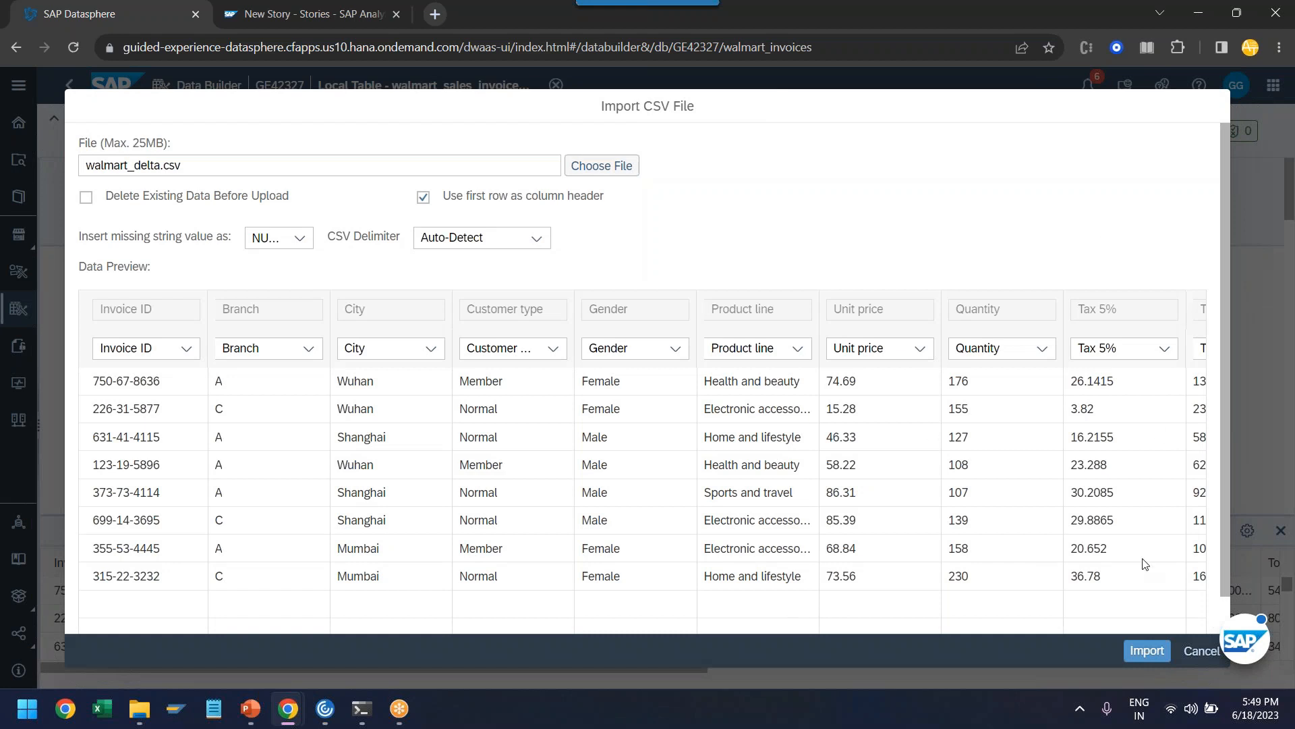
pyautogui.click(1139, 649)
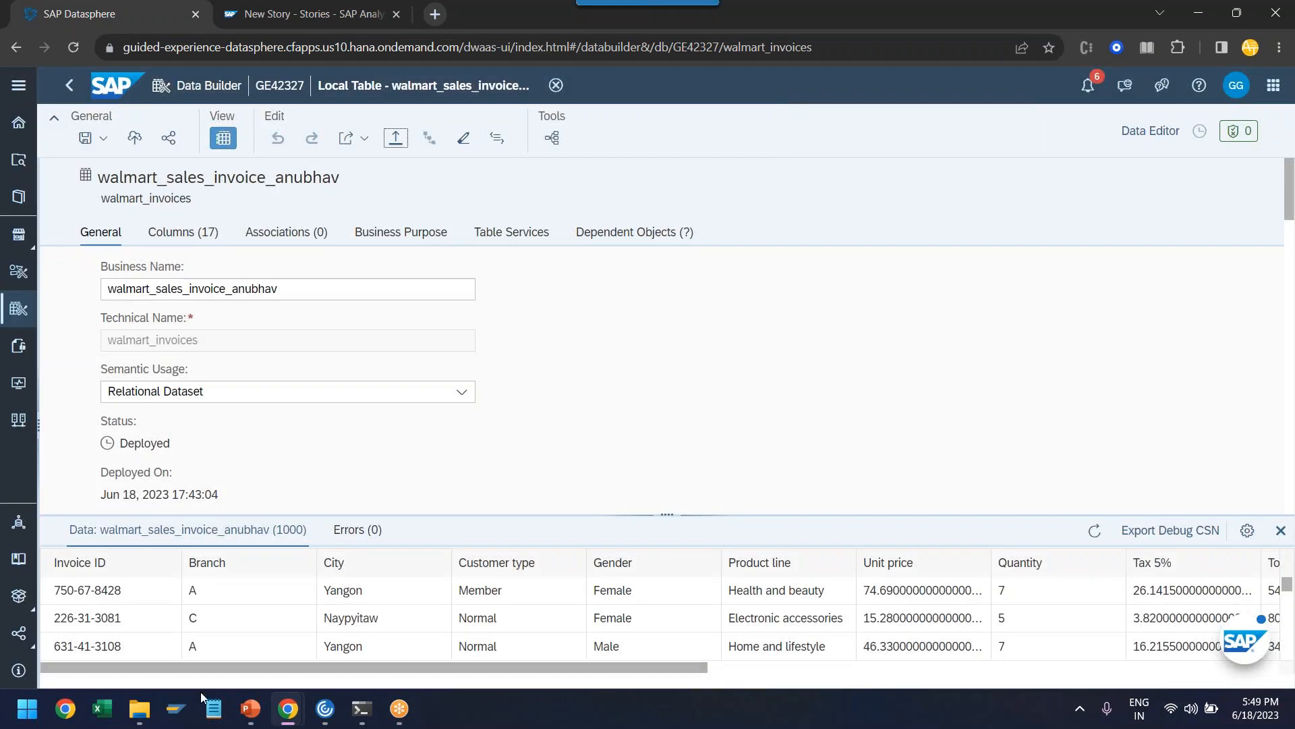
# Open walmart_delta.csv in Excel and autofit column K so the full Date values can be read.
pyautogui.click(139, 709)
pyautogui.click(364, 227)
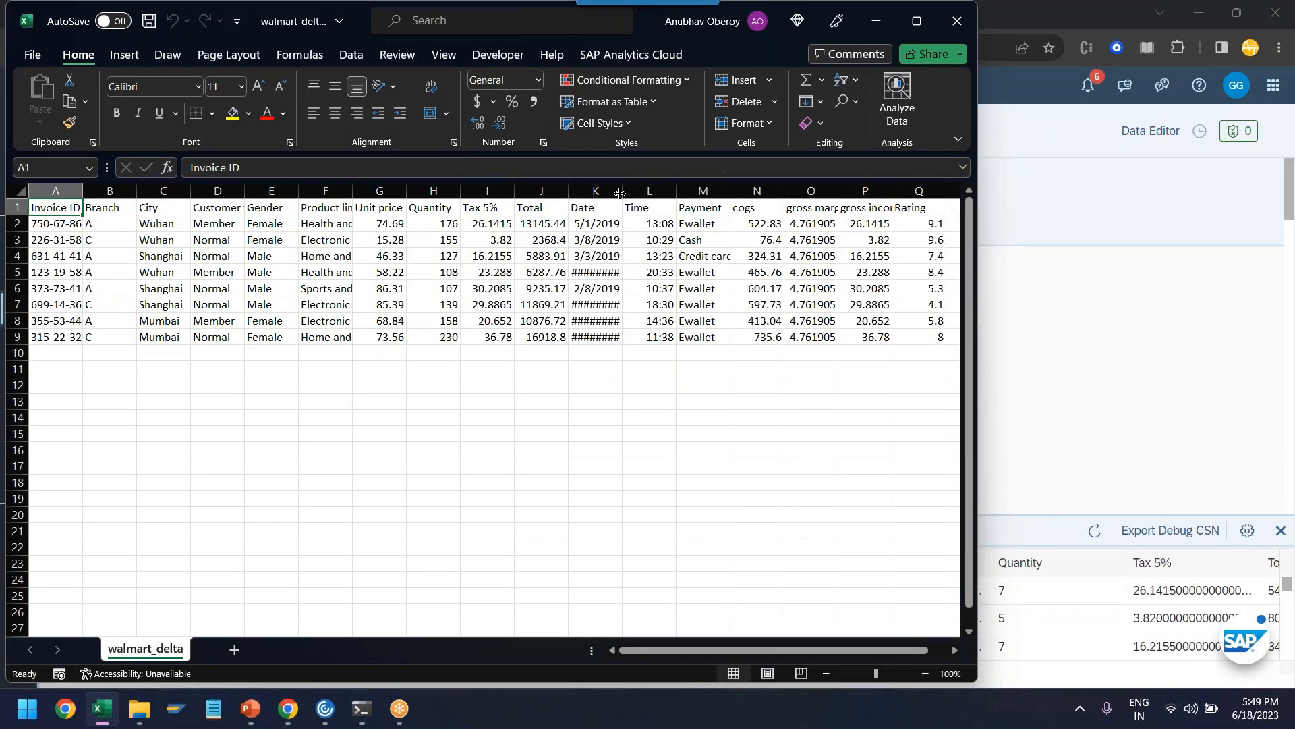
pyautogui.doubleClick(620, 193)
pyautogui.moveTo(593, 226); pyautogui.dragTo(594, 337)
pyautogui.click(597, 352)
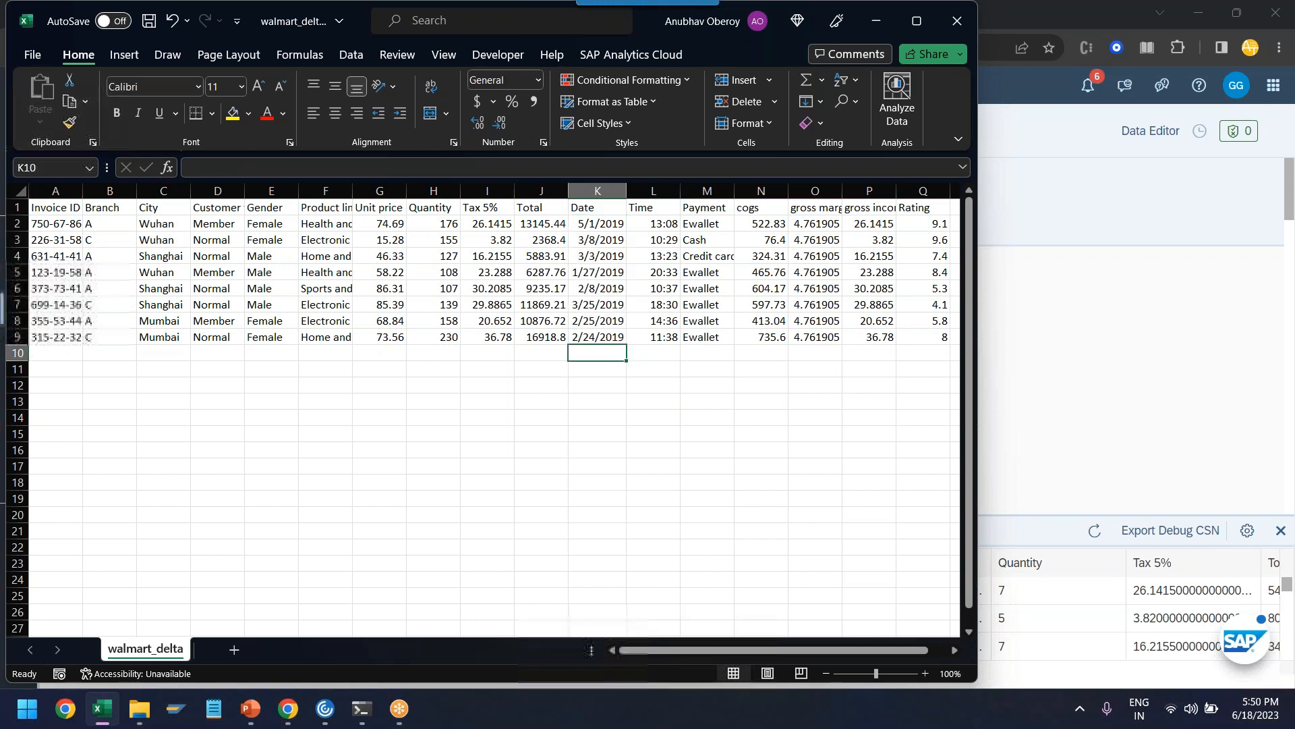
# Format the Date column with the German (Austria) date type 2012-03-14 and save walmart_delta.csv.
pyautogui.click(597, 191)
pyautogui.rightClick(601, 192)
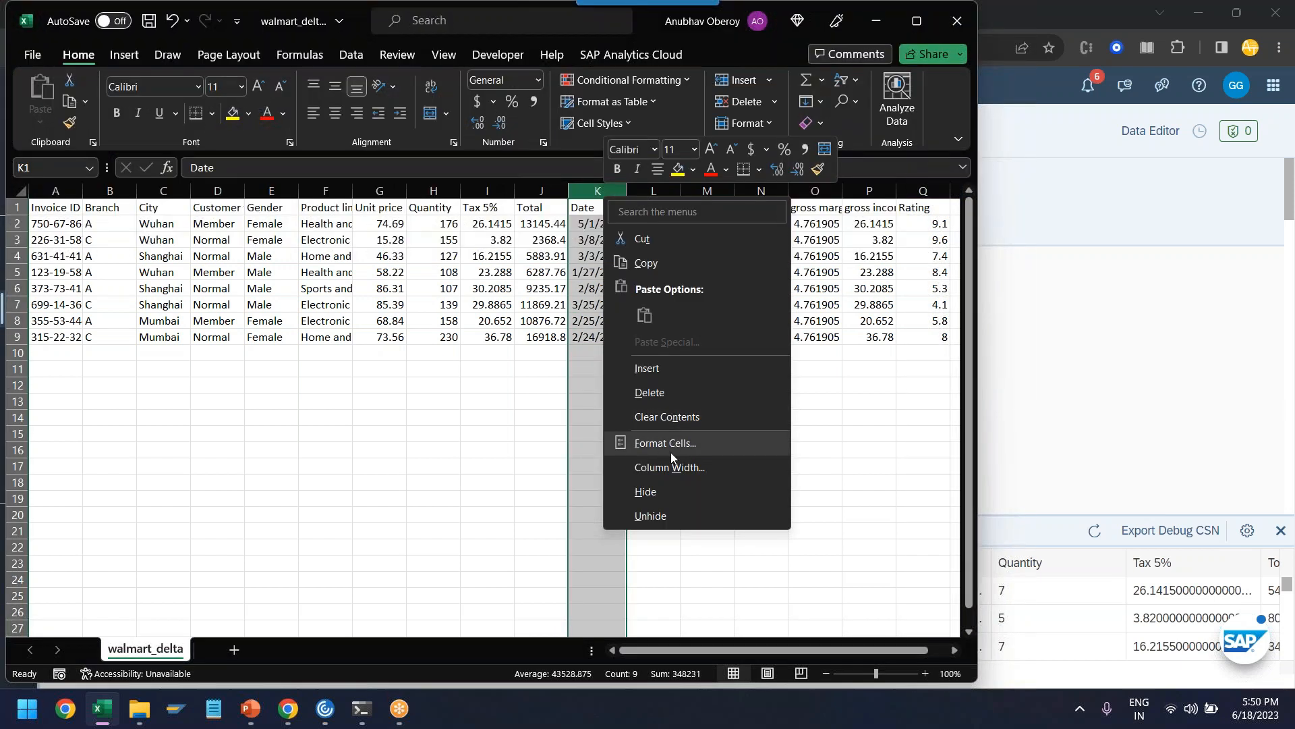
pyautogui.click(670, 448)
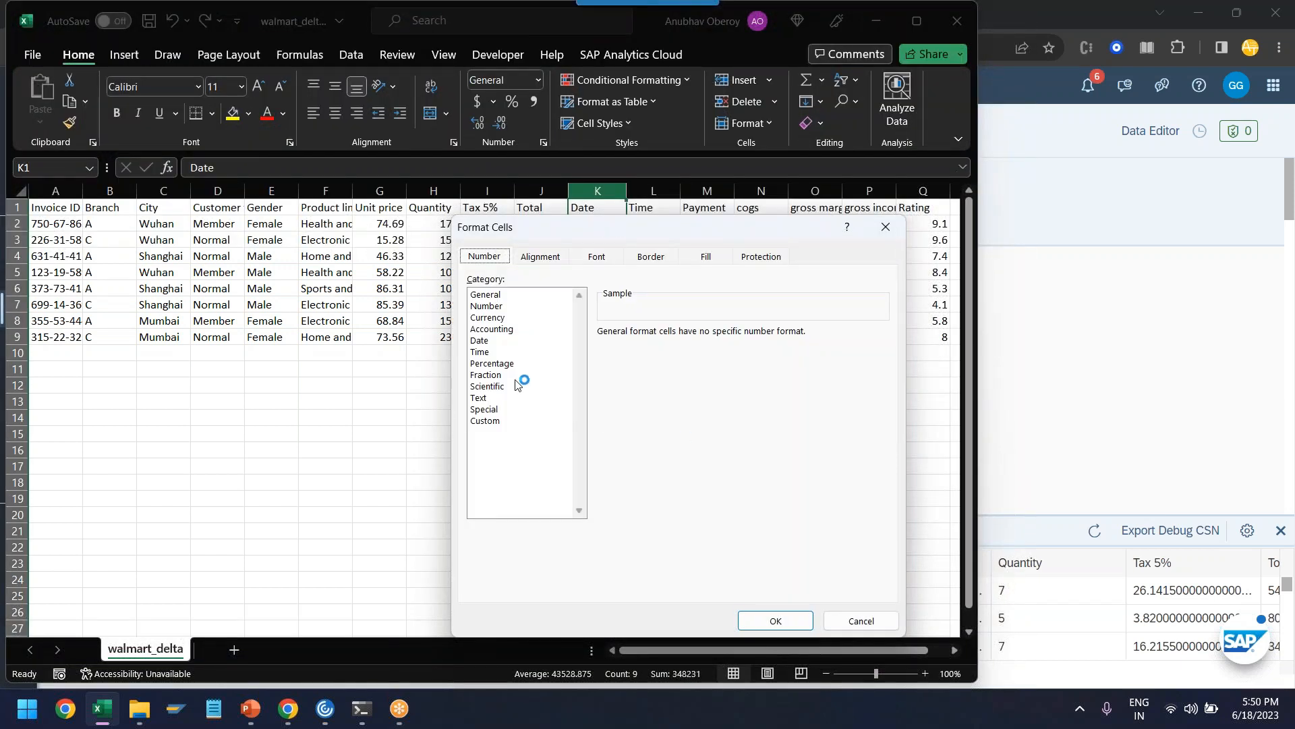
pyautogui.click(500, 343)
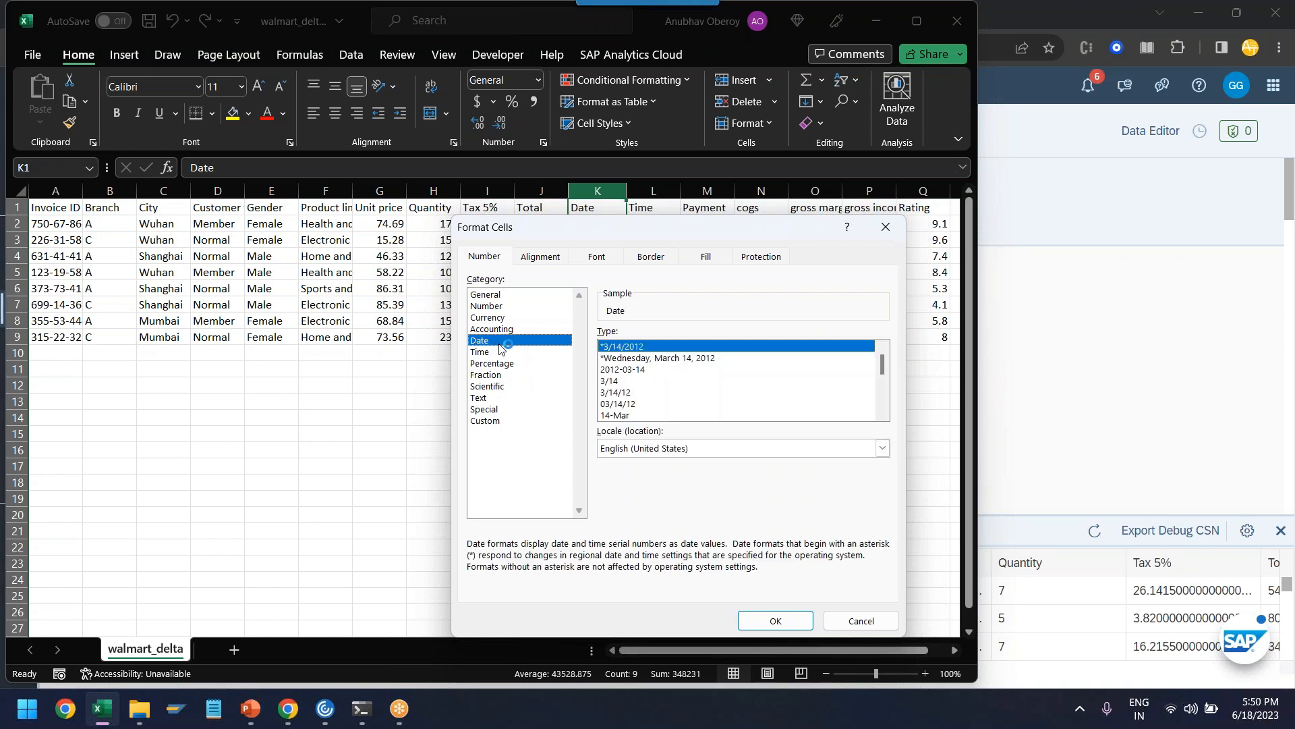
pyautogui.click(663, 449)
pyautogui.press('g')
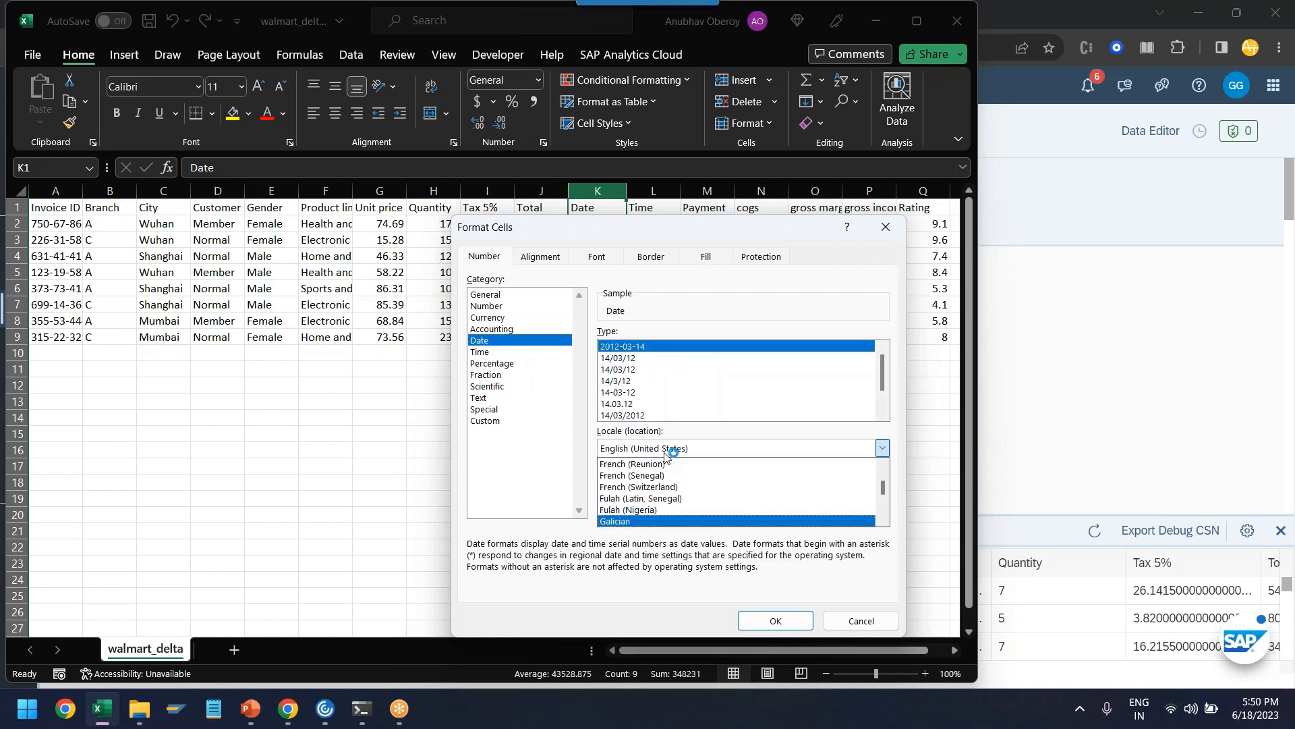
pyautogui.press('Down')
pyautogui.press('Down')
pyautogui.press('Return')
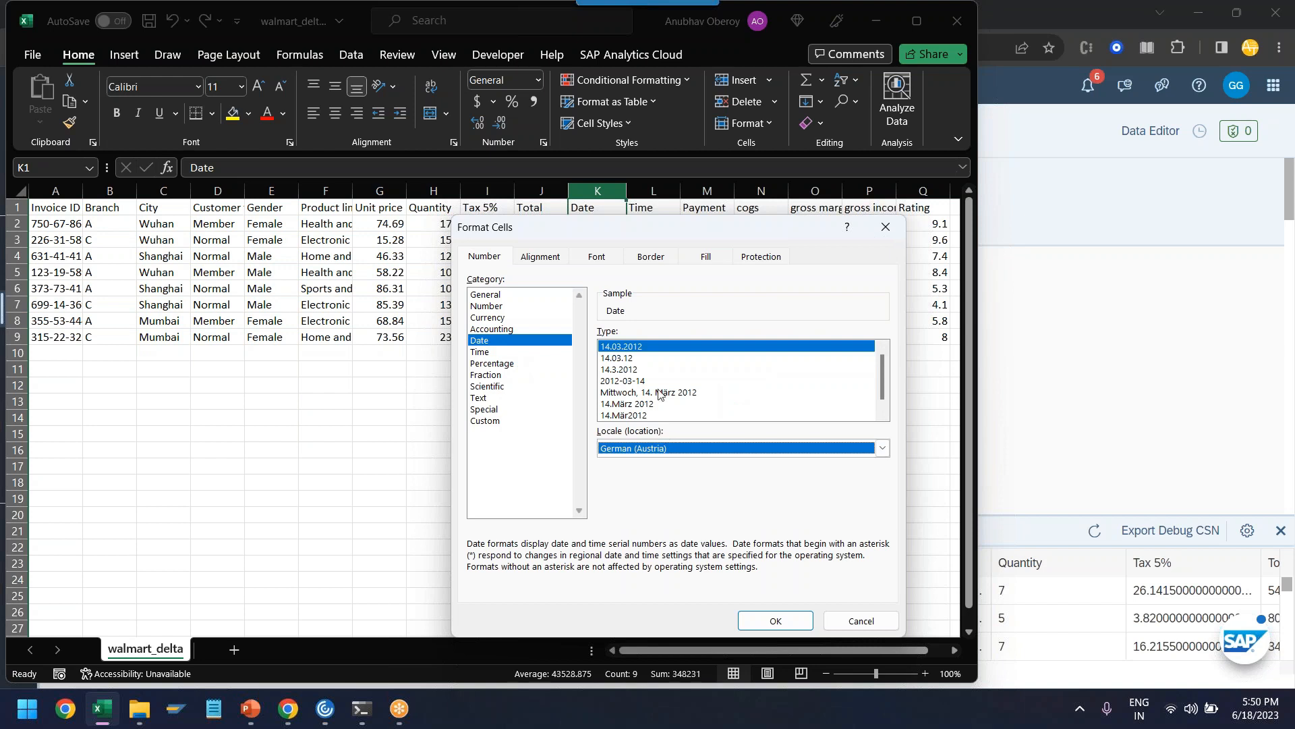
pyautogui.click(621, 381)
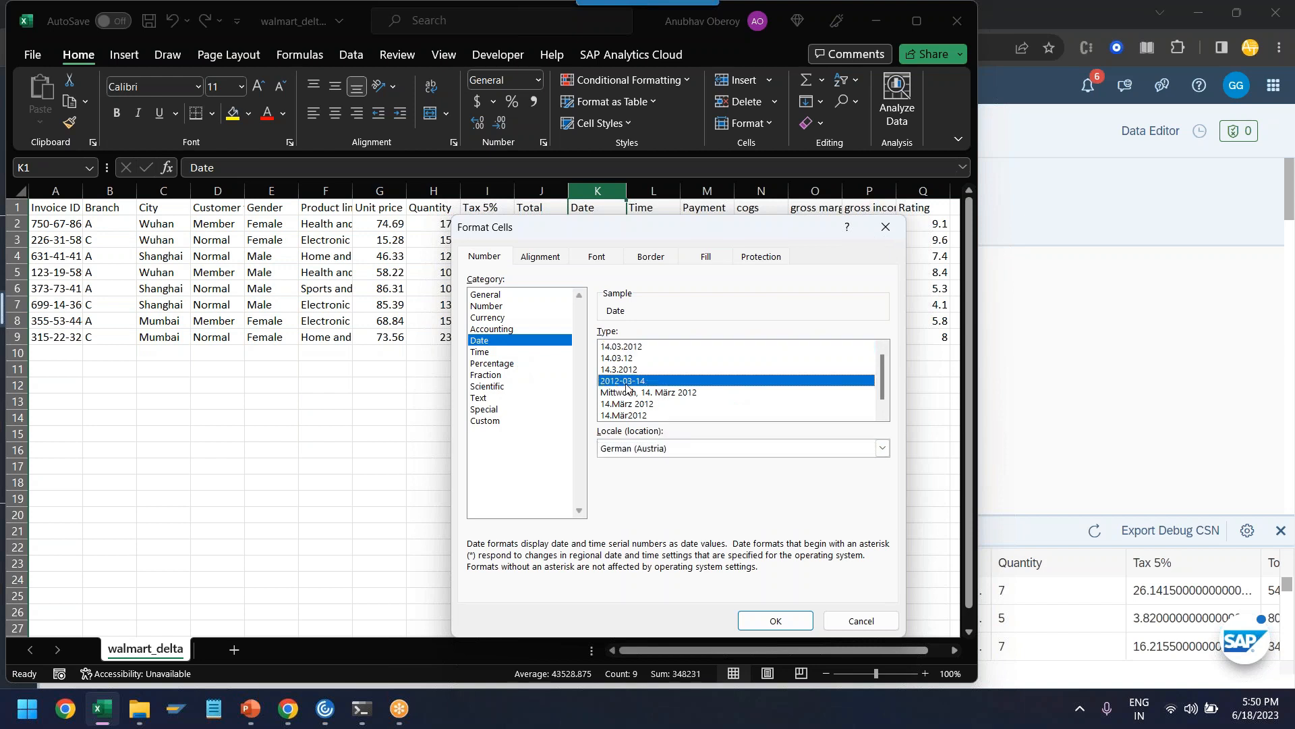
pyautogui.click(775, 620)
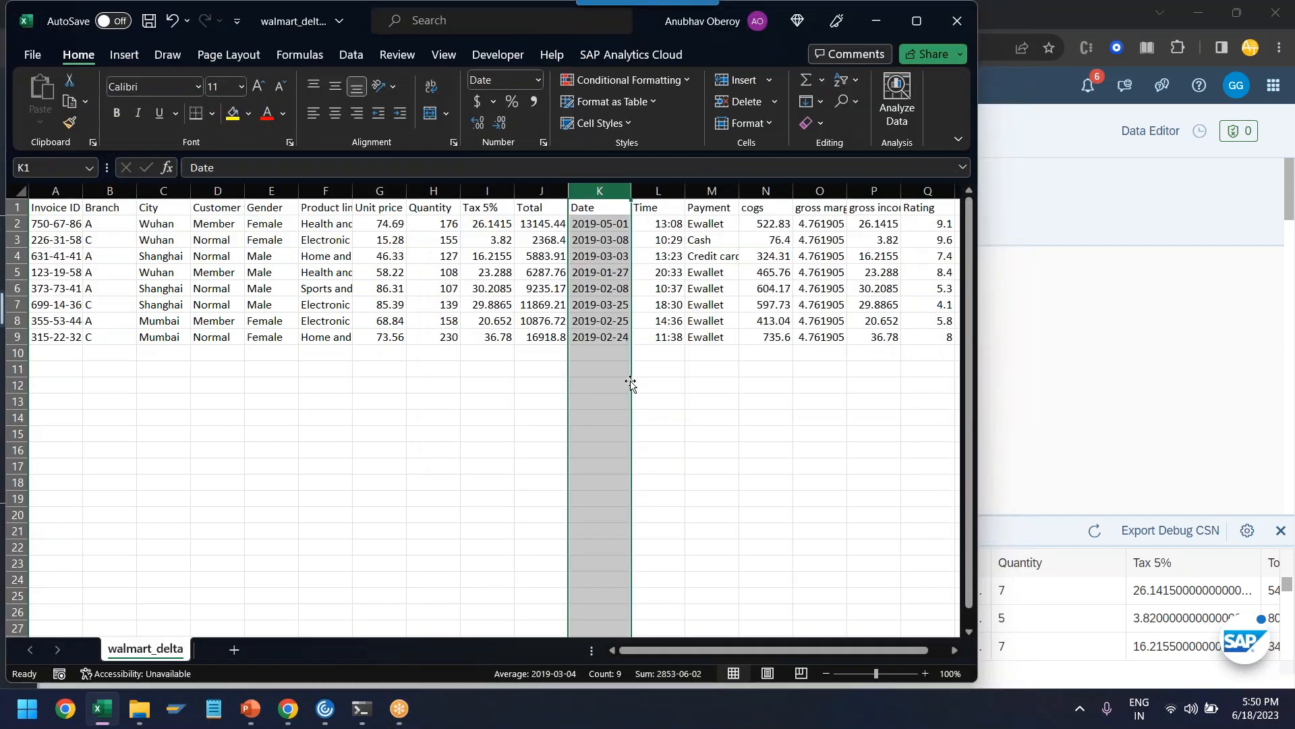
pyautogui.click(766, 499)
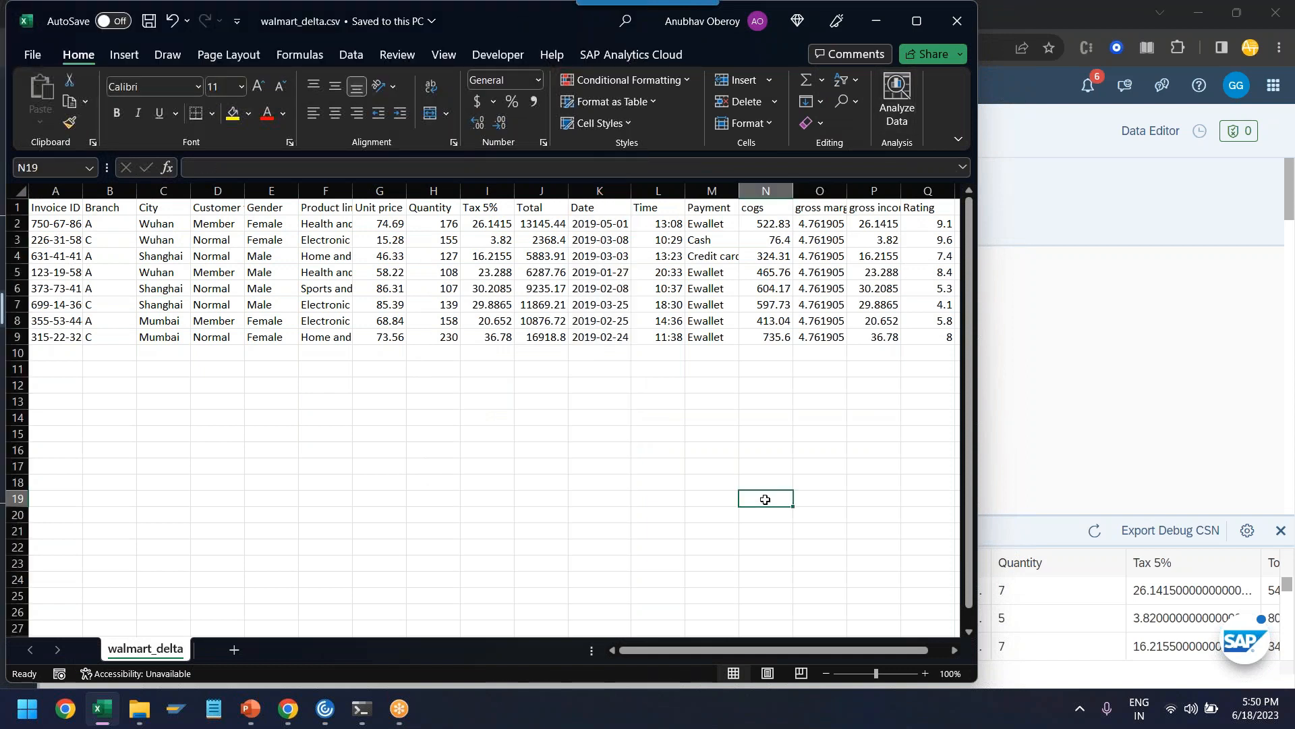
# Return to SAP Datasphere and import the corrected walmart_delta.csv into the walmart_sales_invoice_anubhav table.
pyautogui.click(876, 21)
pyautogui.click(460, 314)
pyautogui.click(749, 377)
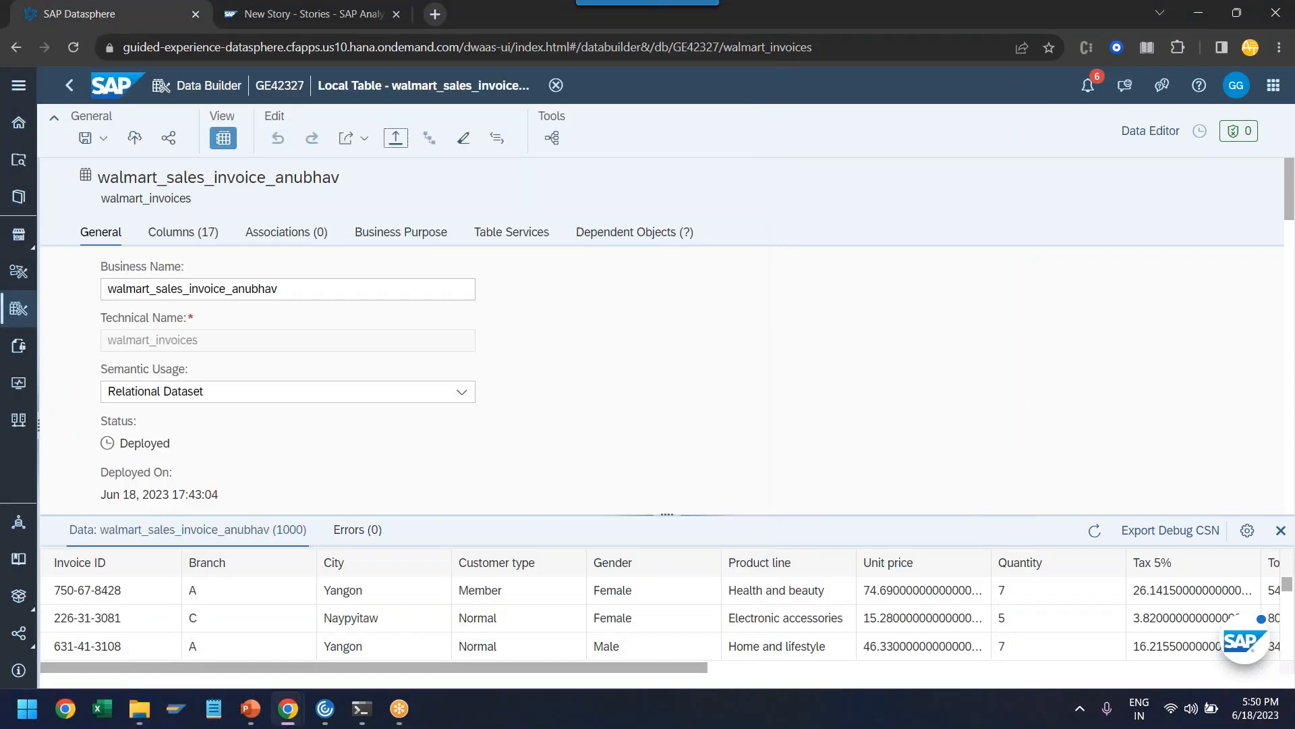
pyautogui.click(397, 140)
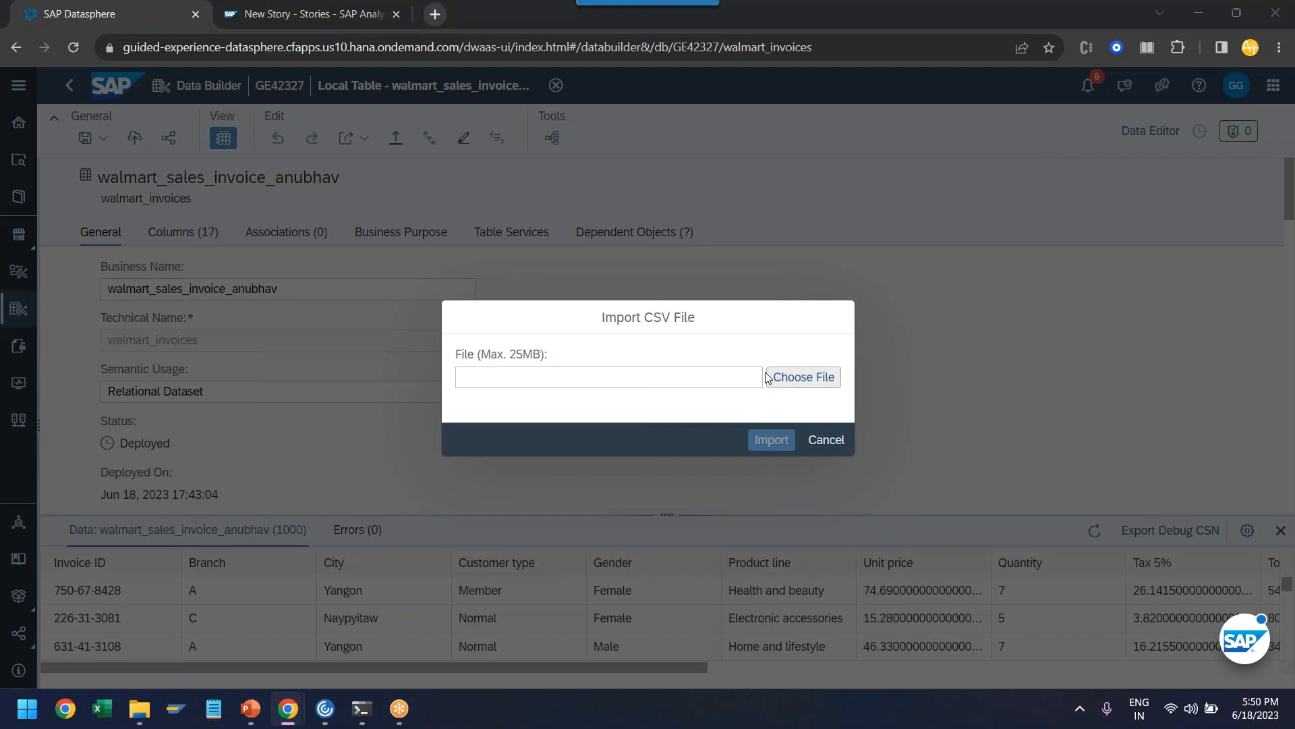
pyautogui.click(769, 375)
pyautogui.doubleClick(336, 140)
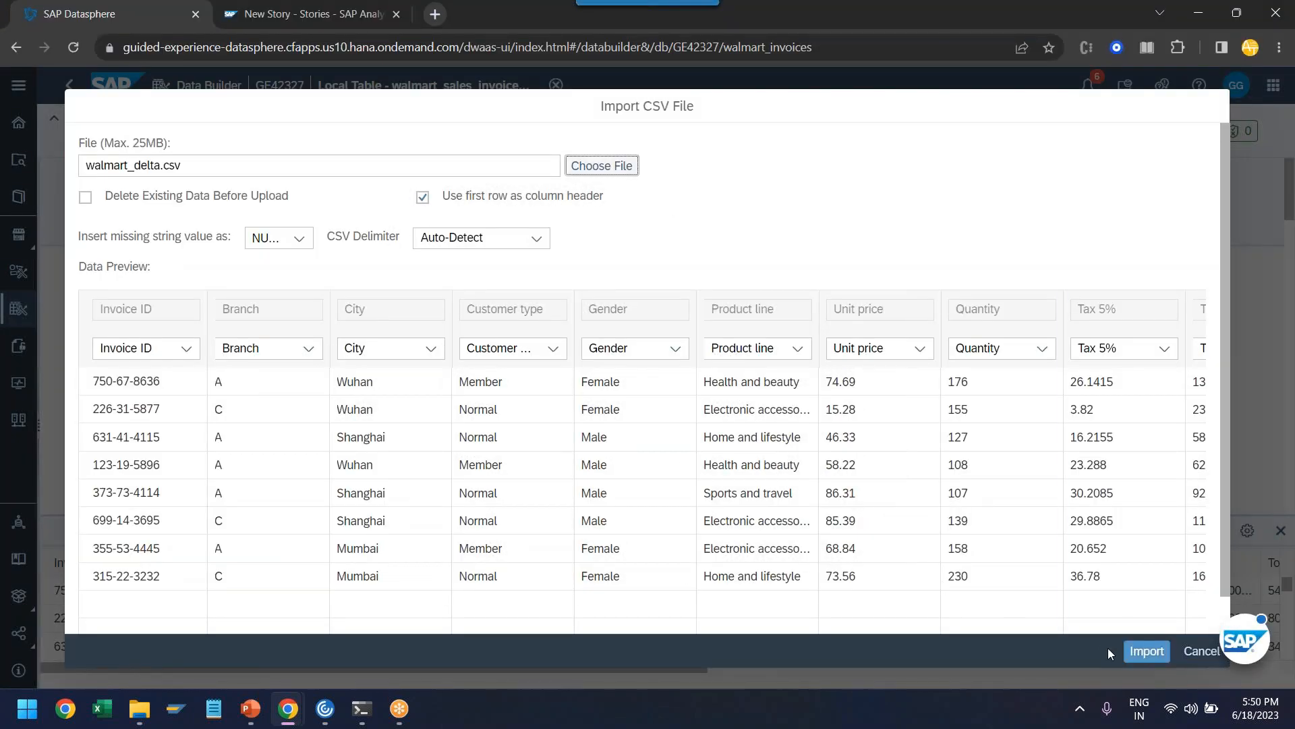
pyautogui.click(1148, 651)
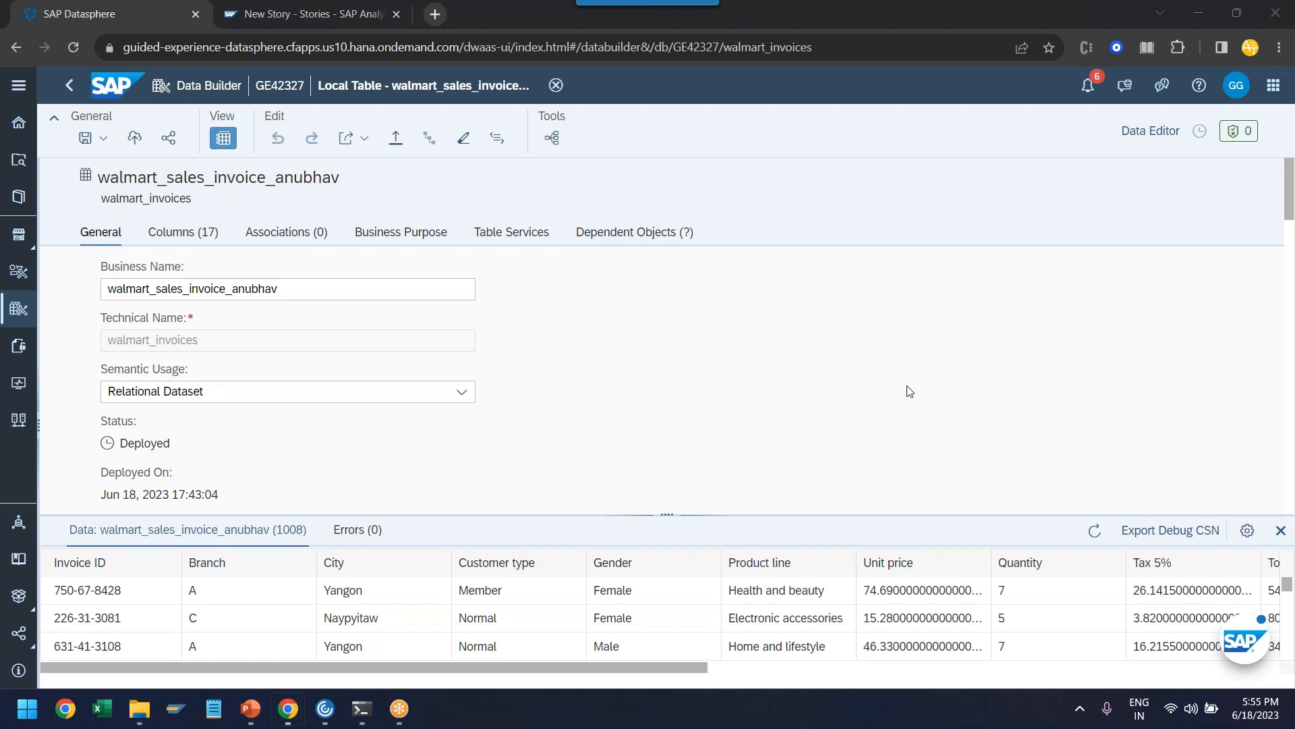
# Switch to the SAP Analytics Cloud story and leave Advanced Mode.
pyautogui.click(909, 391)
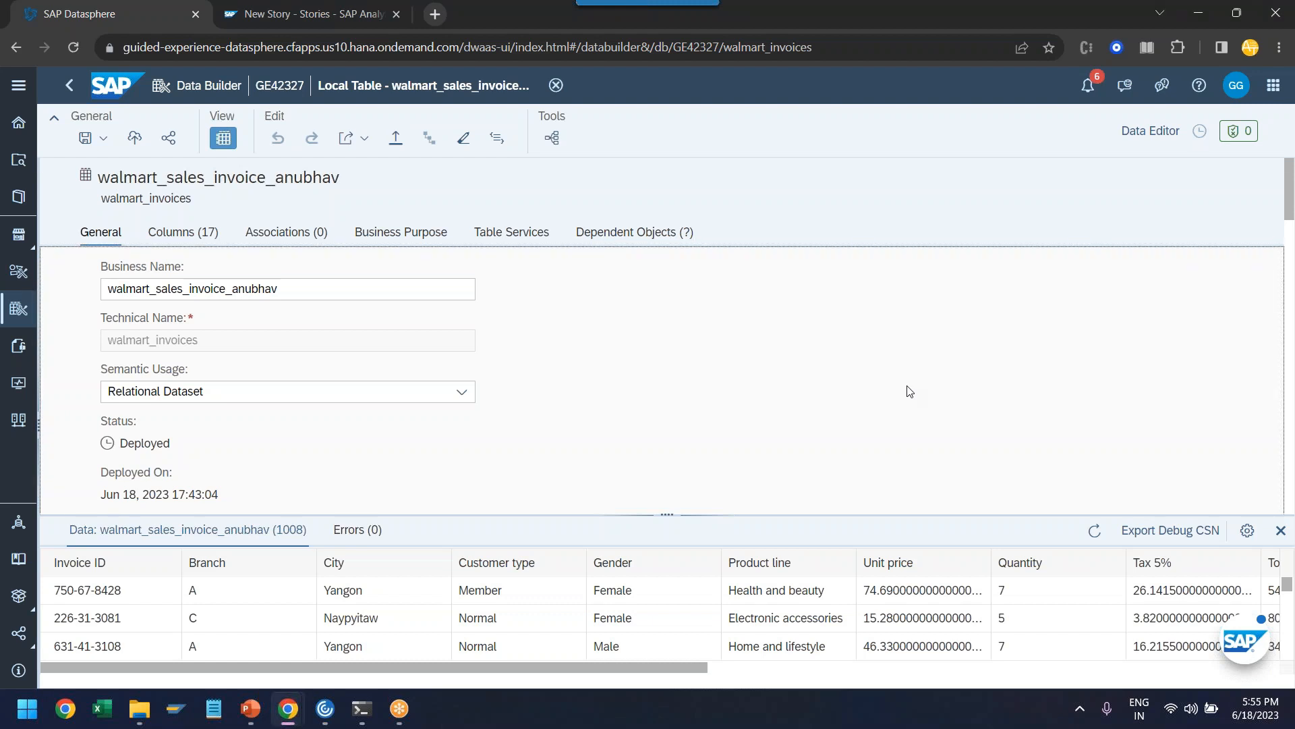
pyautogui.hotkey('ctrl', 'Tab')
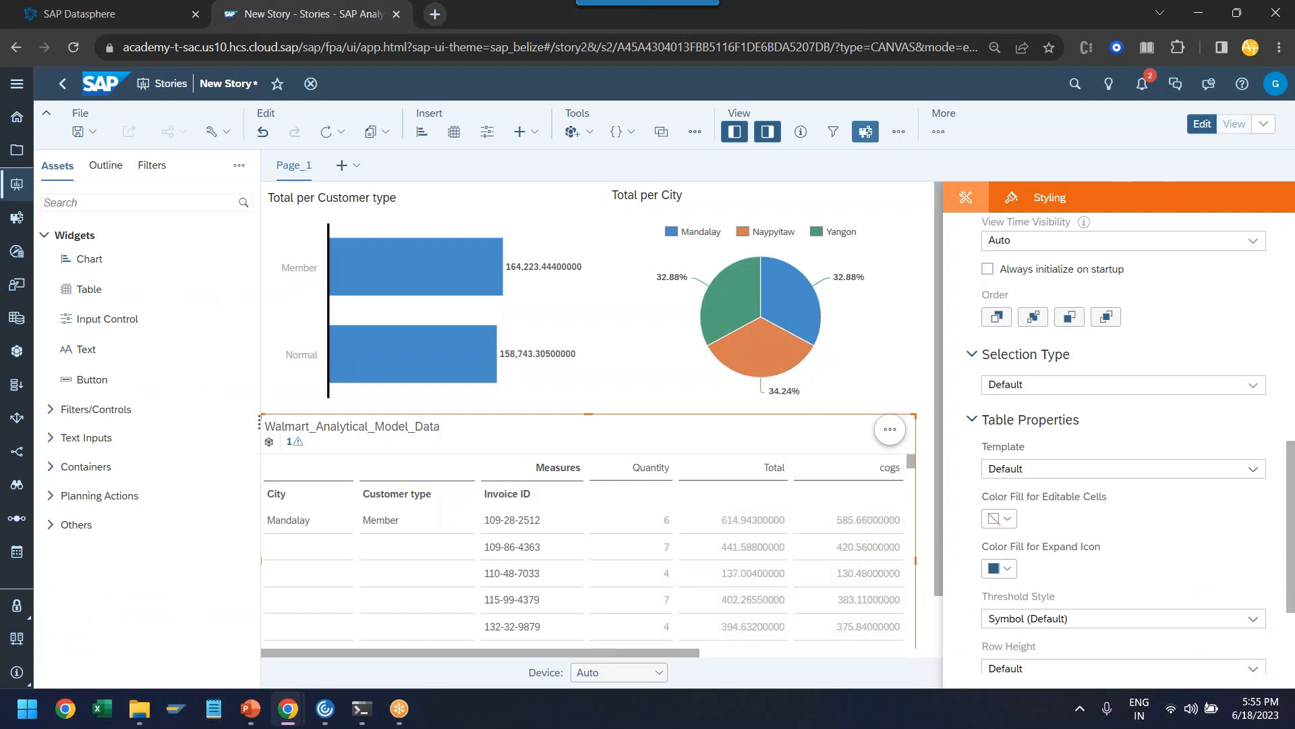
pyautogui.click(866, 131)
pyautogui.click(906, 131)
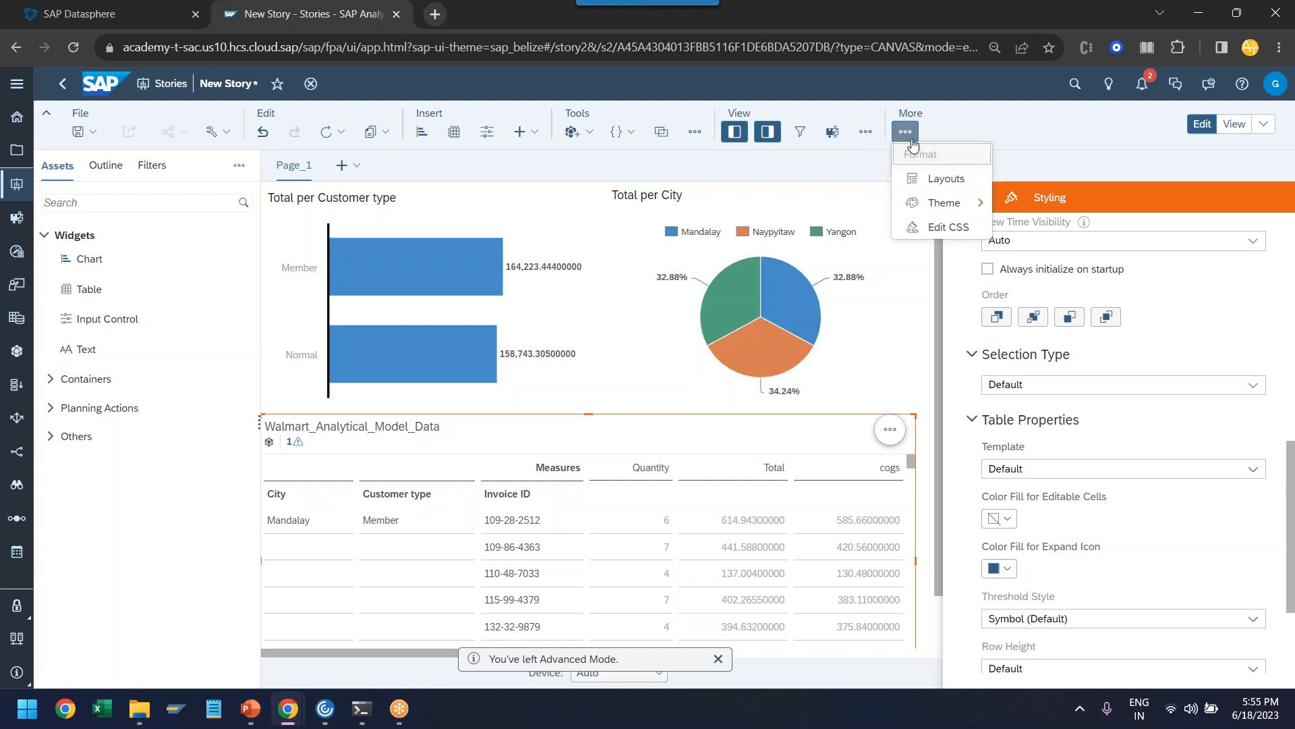
pyautogui.click(1037, 145)
pyautogui.hotkey('ctrl', '-')
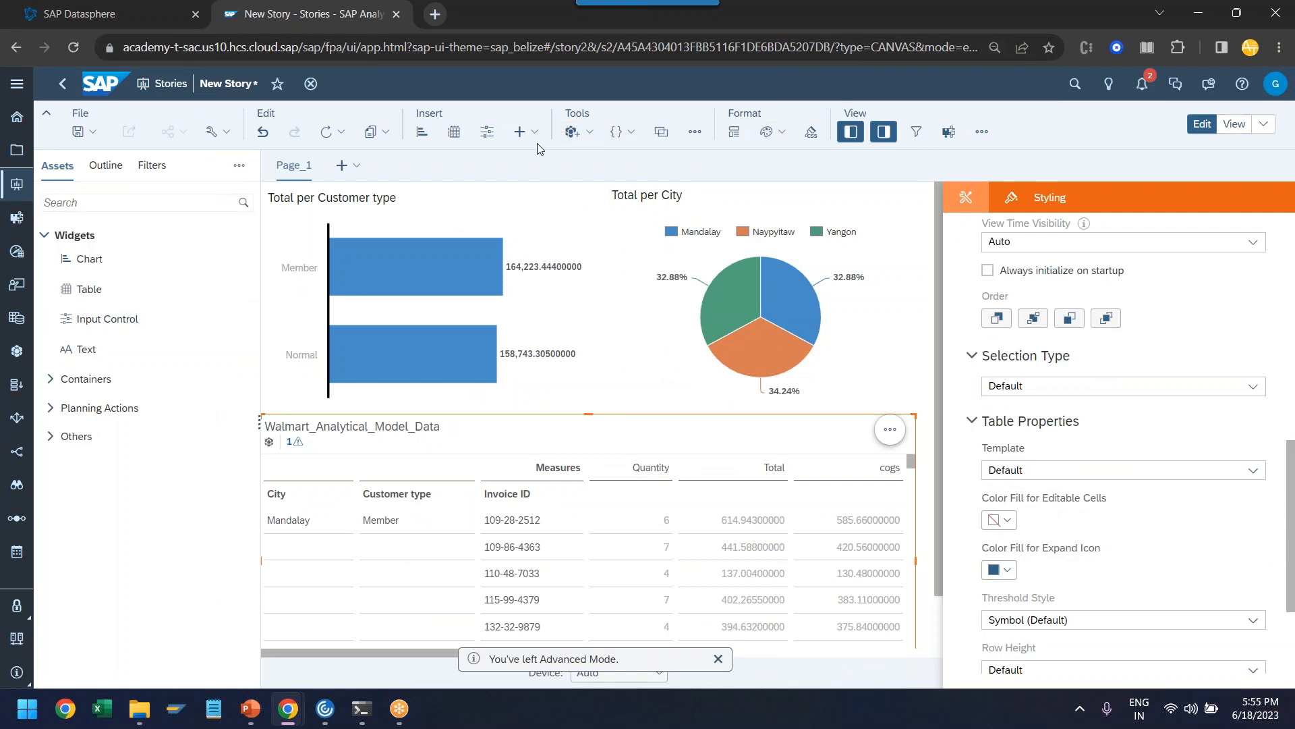
pyautogui.click(691, 134)
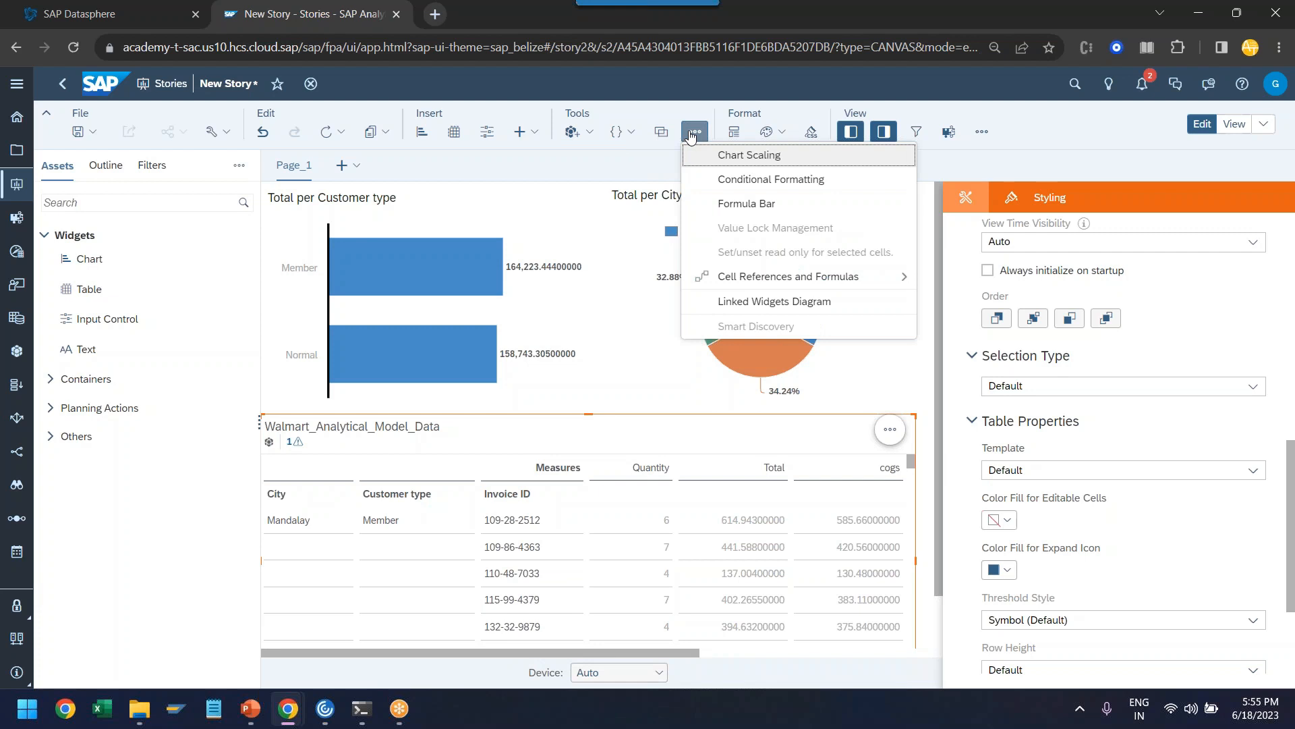
pyautogui.click(691, 133)
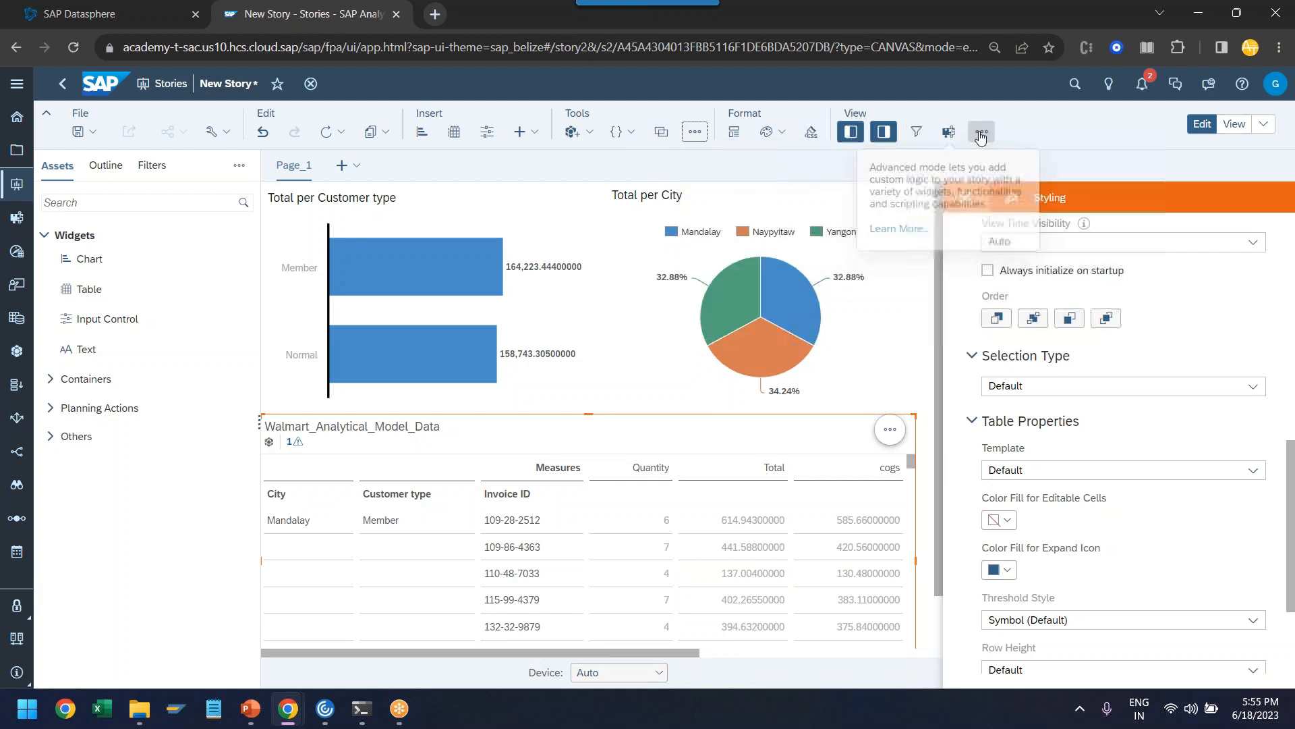
pyautogui.click(980, 137)
pyautogui.click(981, 136)
# Hide the Assets and Styling panels and set the browser zoom to 110%.
pyautogui.click(883, 131)
pyautogui.click(851, 133)
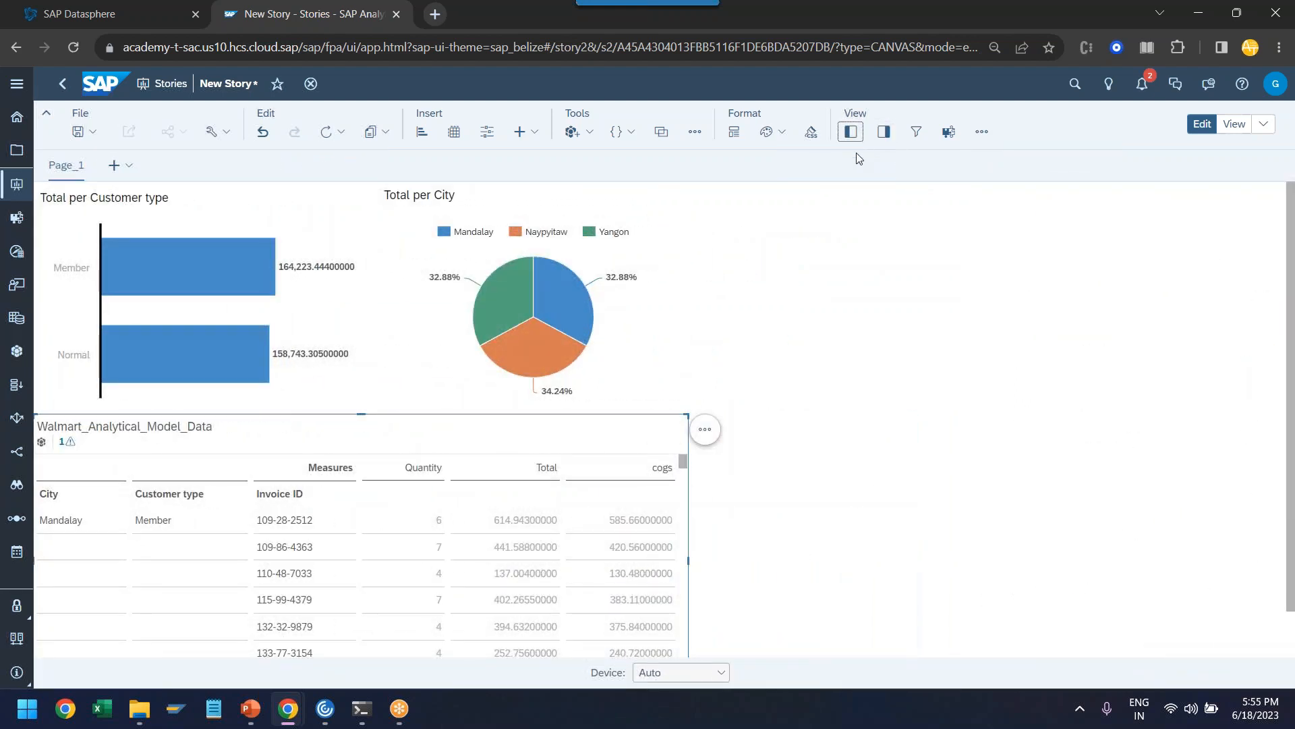
pyautogui.hotkey('ctrl', '+')
pyautogui.hotkey('ctrl', '+')
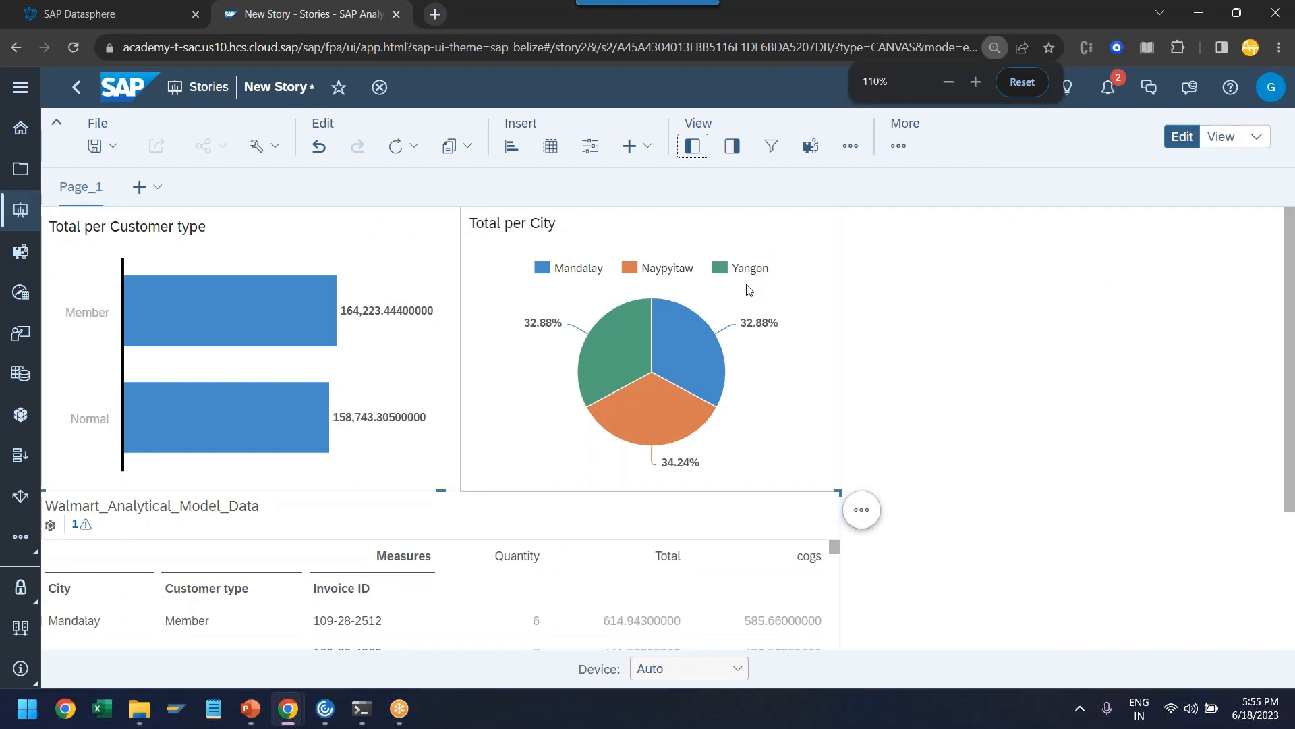
# Refresh the story's data and review the charts and the table below them.
pyautogui.click(414, 150)
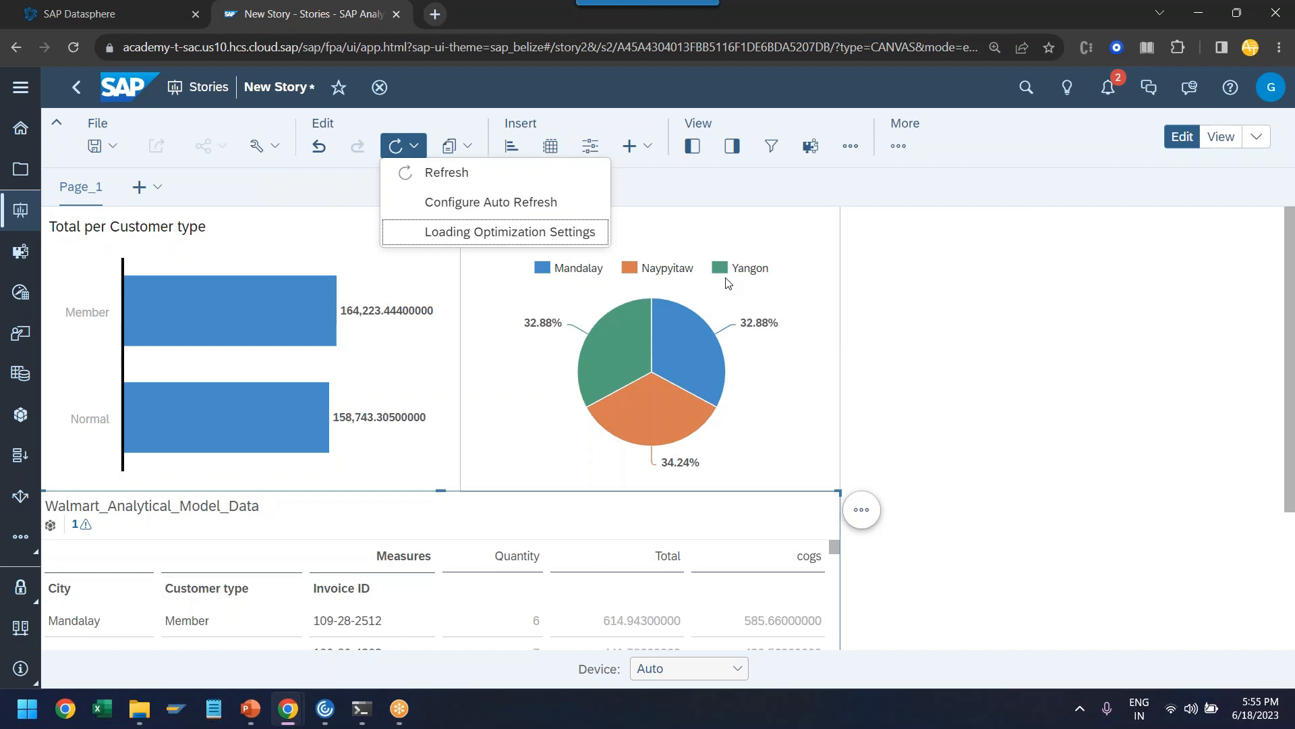
pyautogui.click(432, 177)
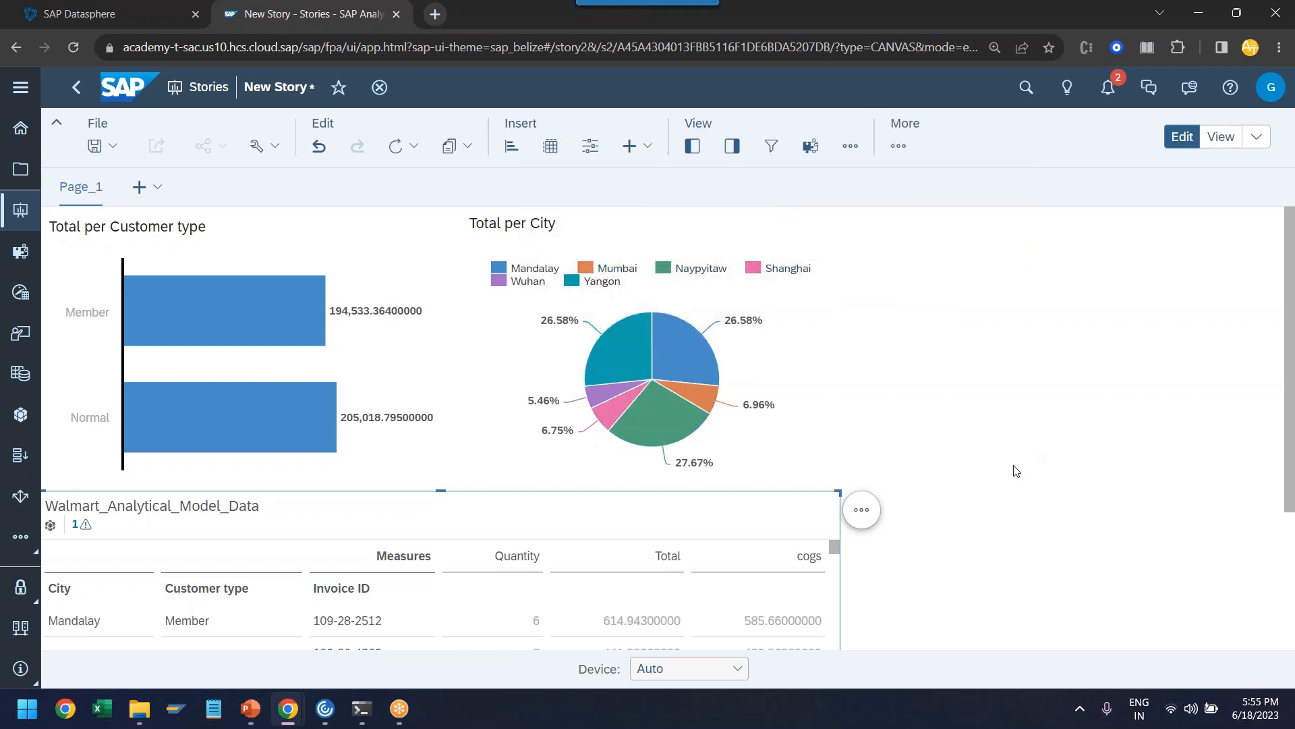
pyautogui.scroll(-3, 1016, 485)
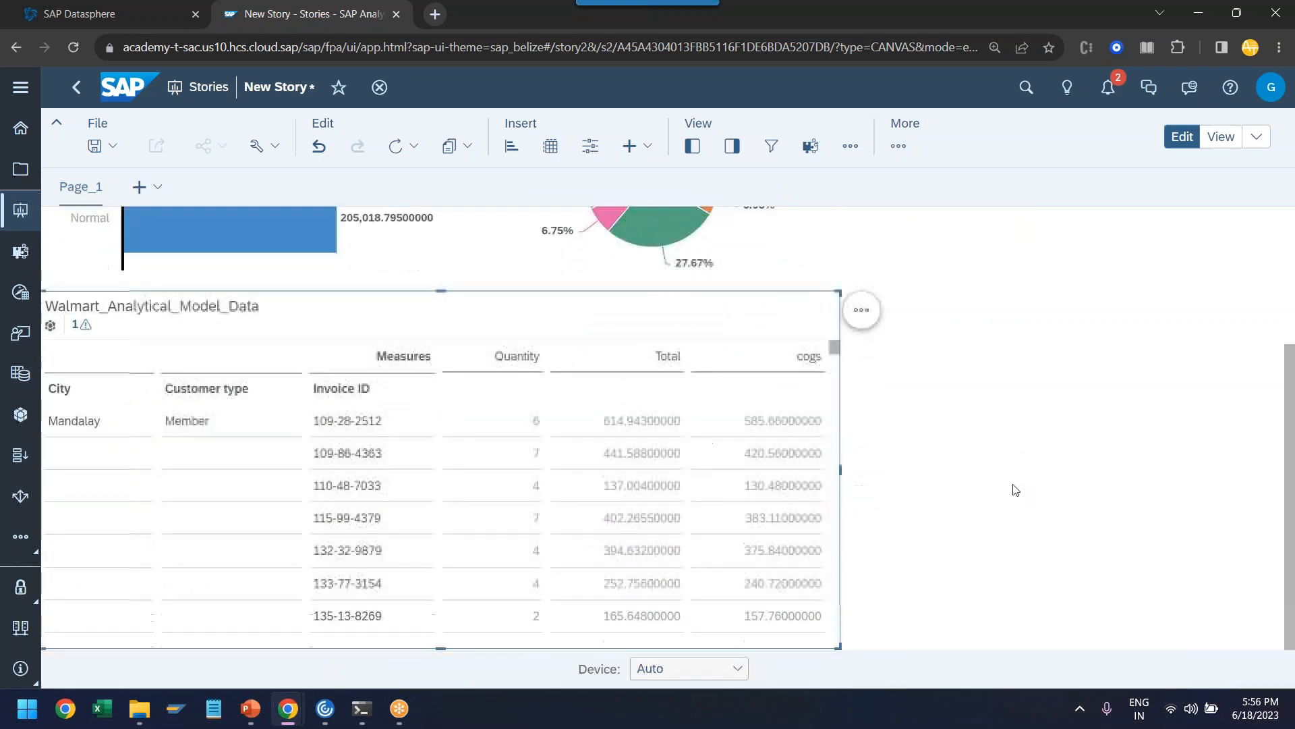
pyautogui.scroll(3, 1017, 488)
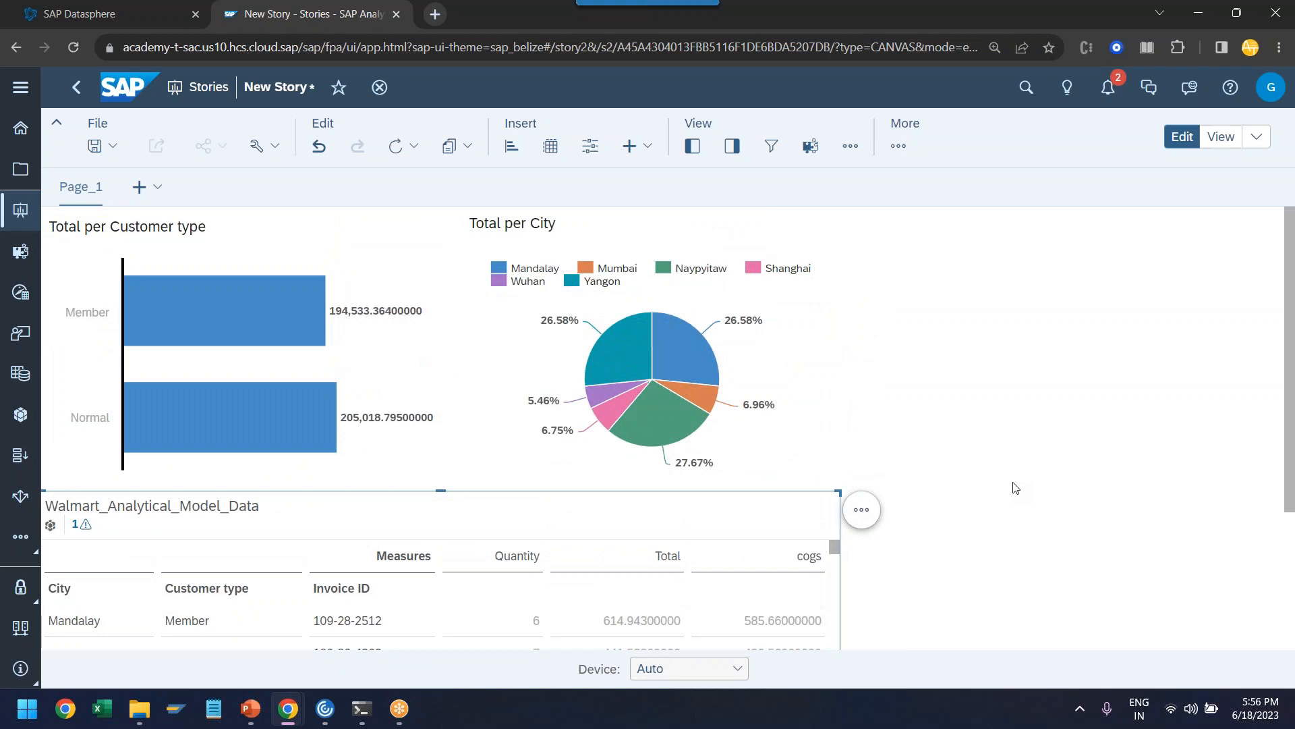
# Switch to the presentation's FAQs slide.
pyautogui.click(493, 7)
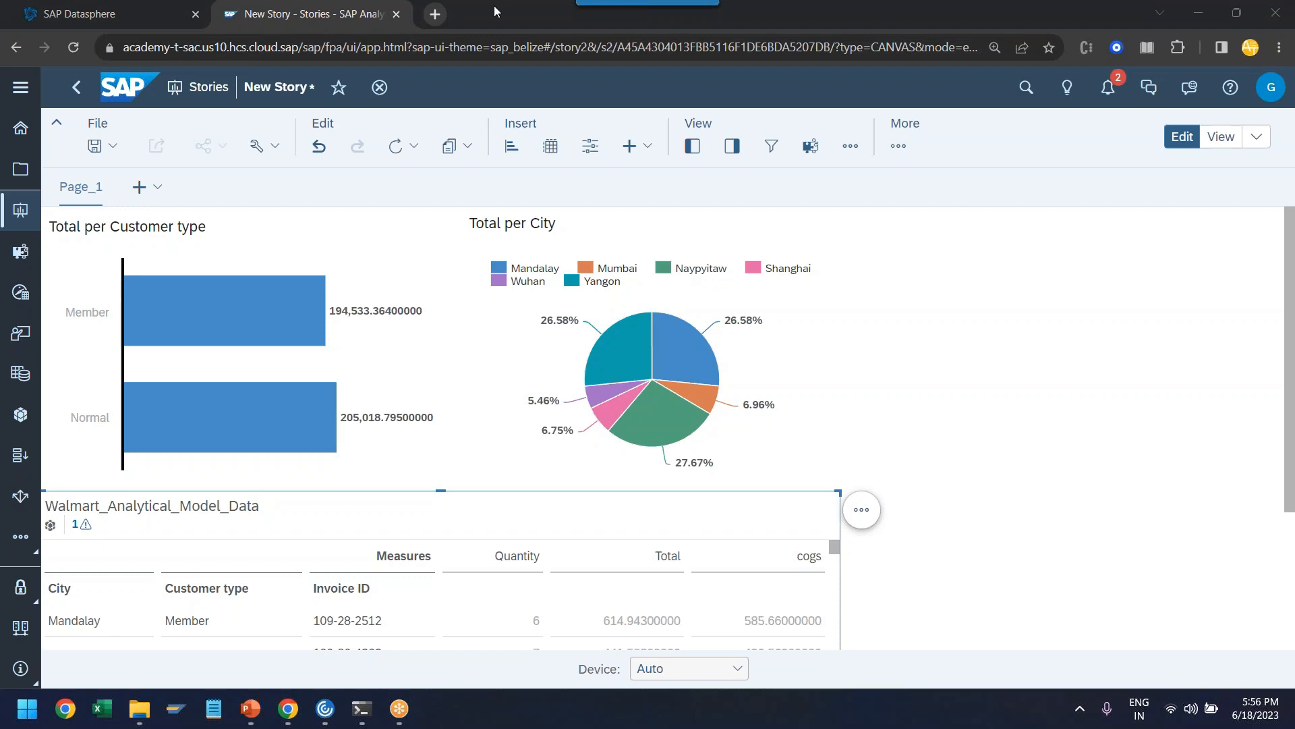
pyautogui.hotkey('alt', 'Tab')
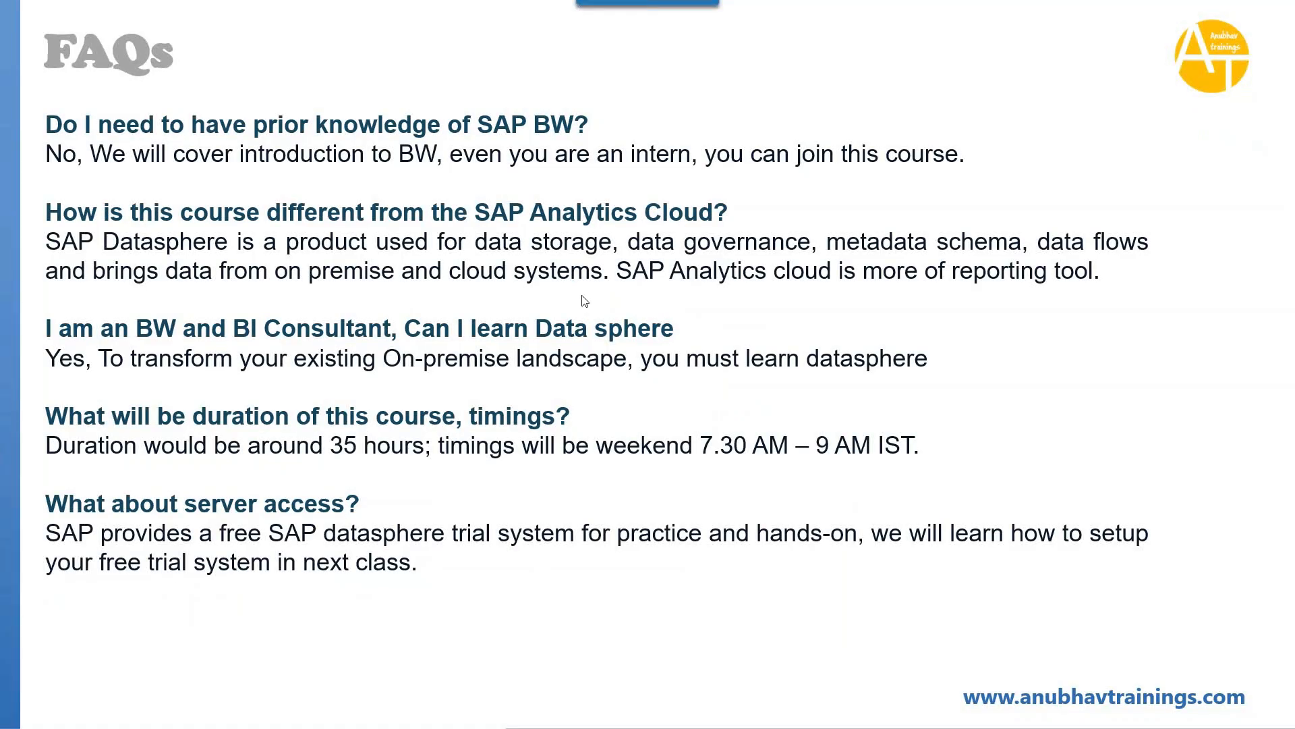